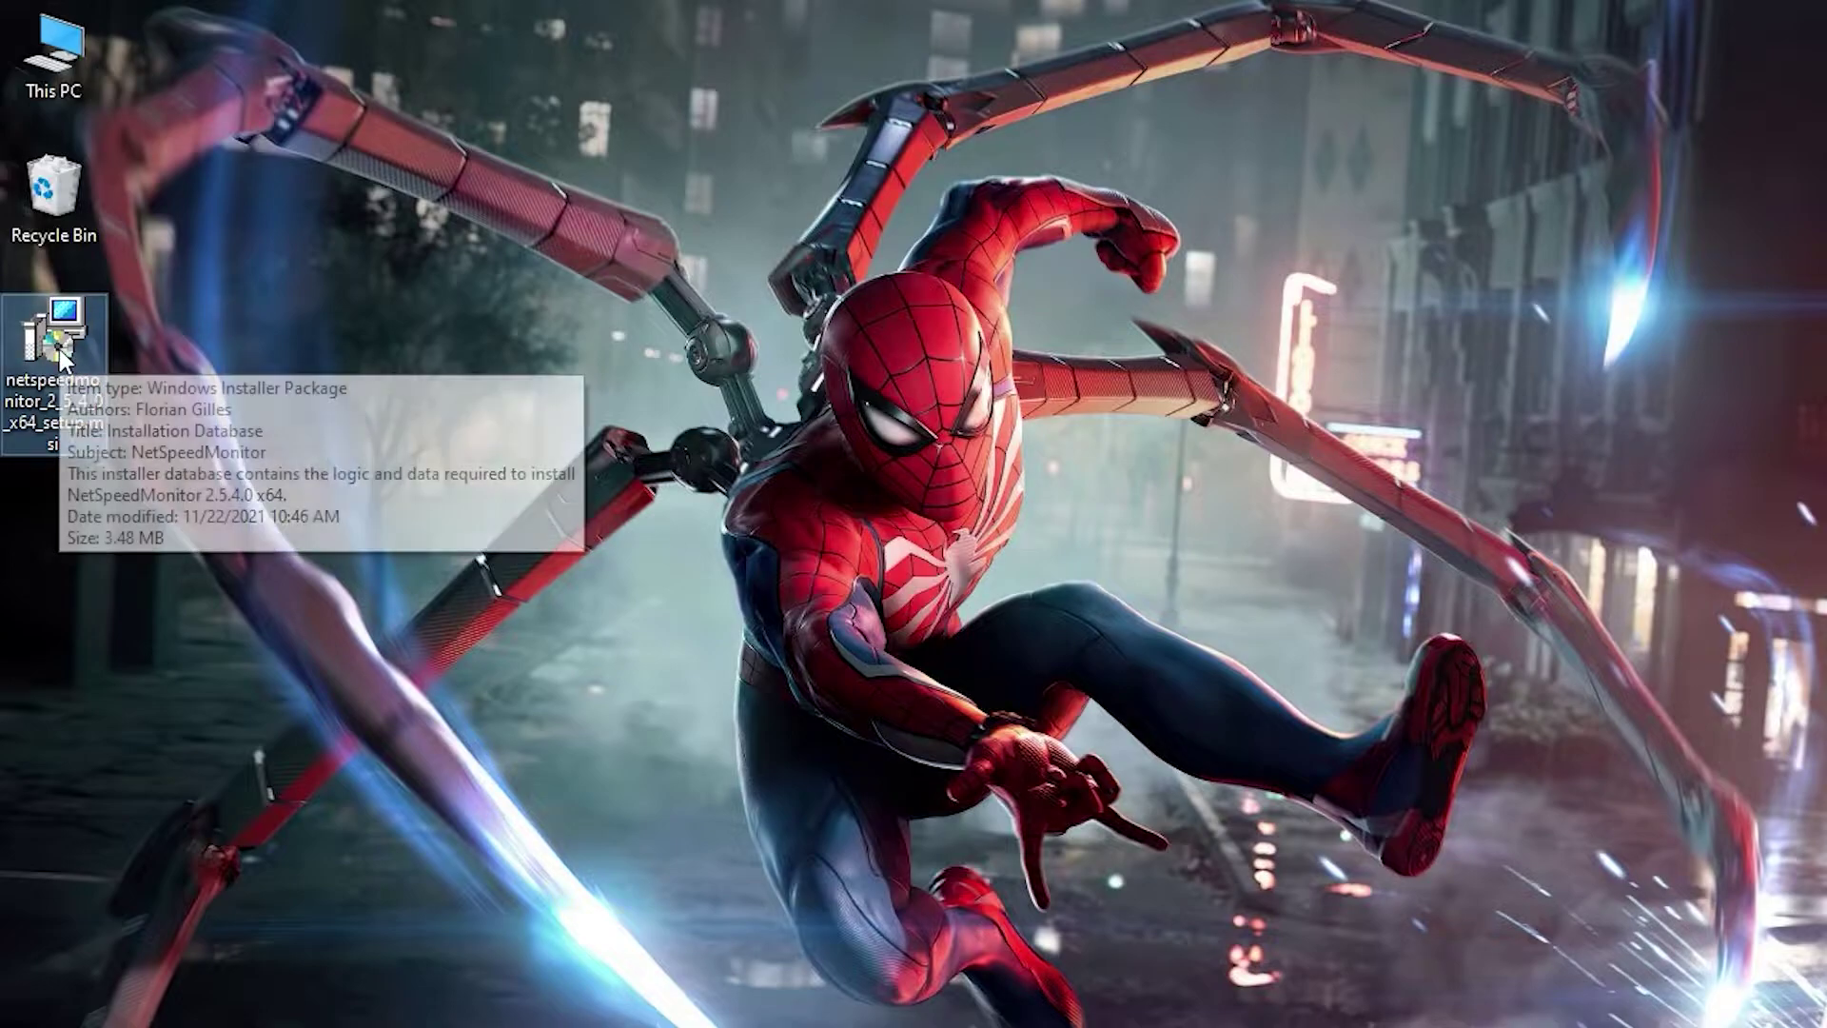
{"action": "mouse_move", "coordinate": [55, 350]}
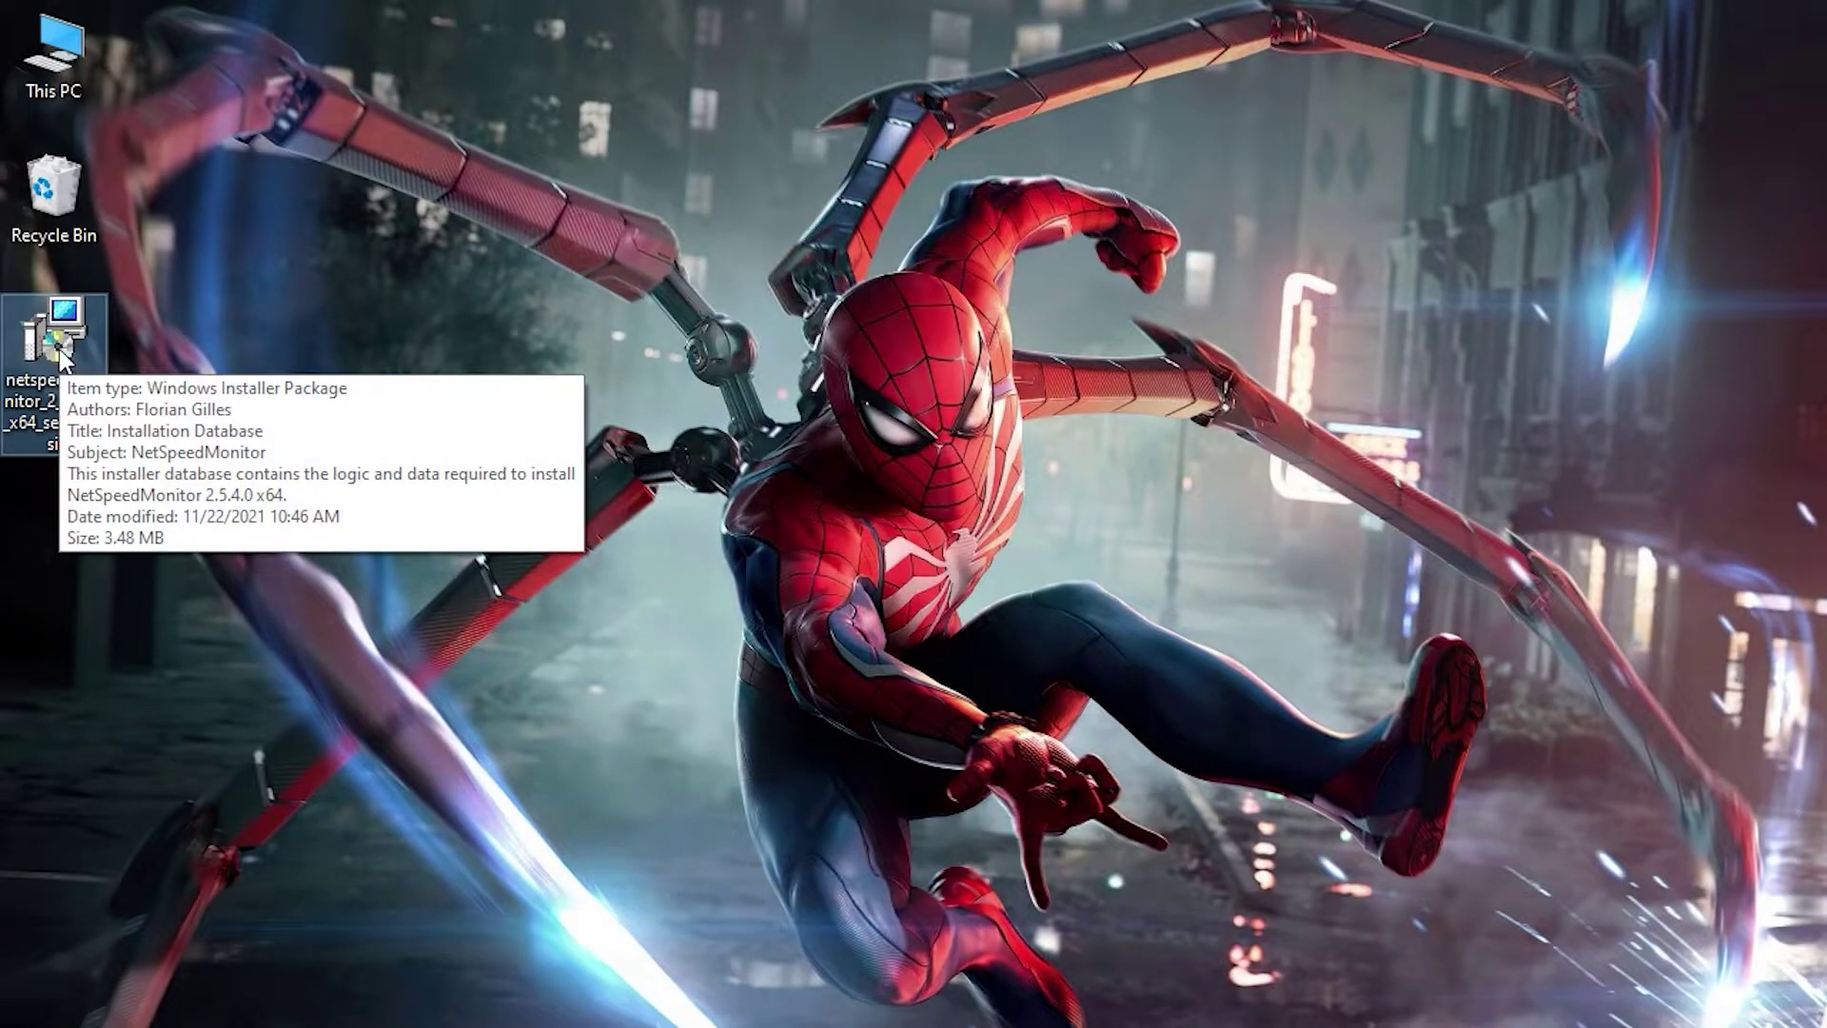
Enable compatibility mode for a previous Windows on the NetSpeedMonitor installer and apply it
{"action": "right_click", "coordinate": [60, 358]}
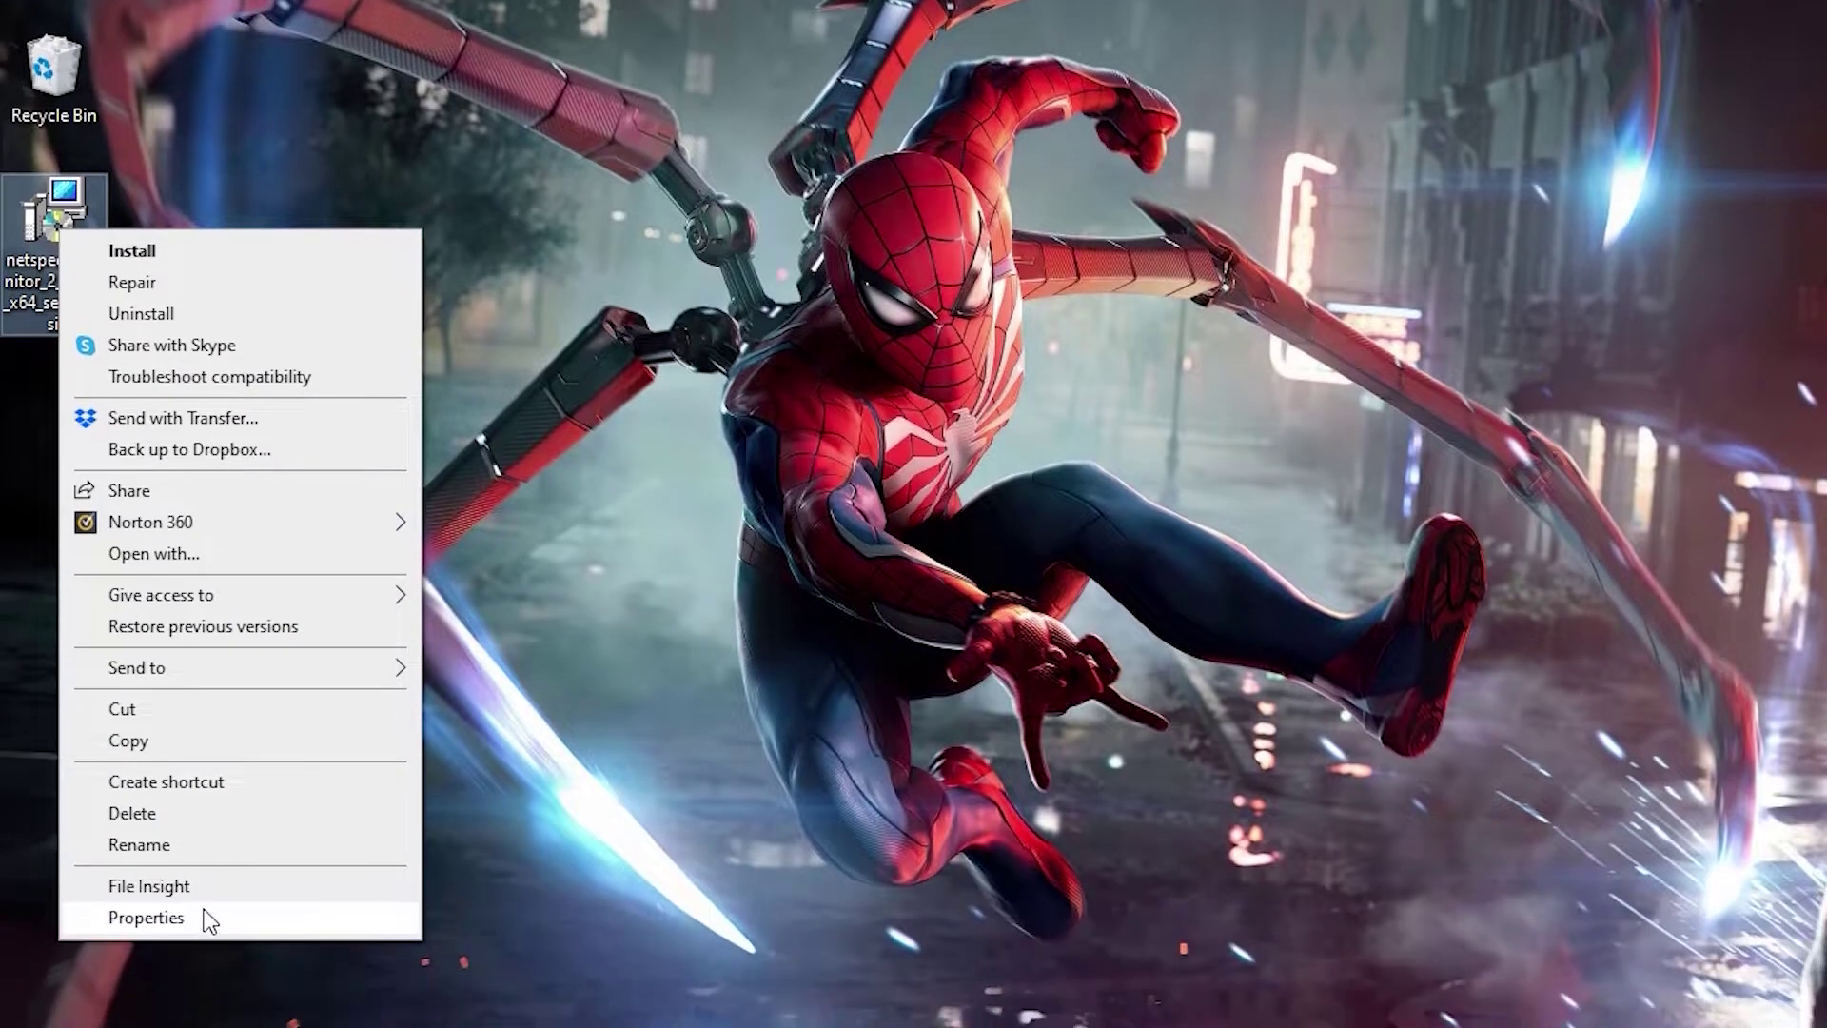
{"action": "left_click", "coordinate": [203, 911]}
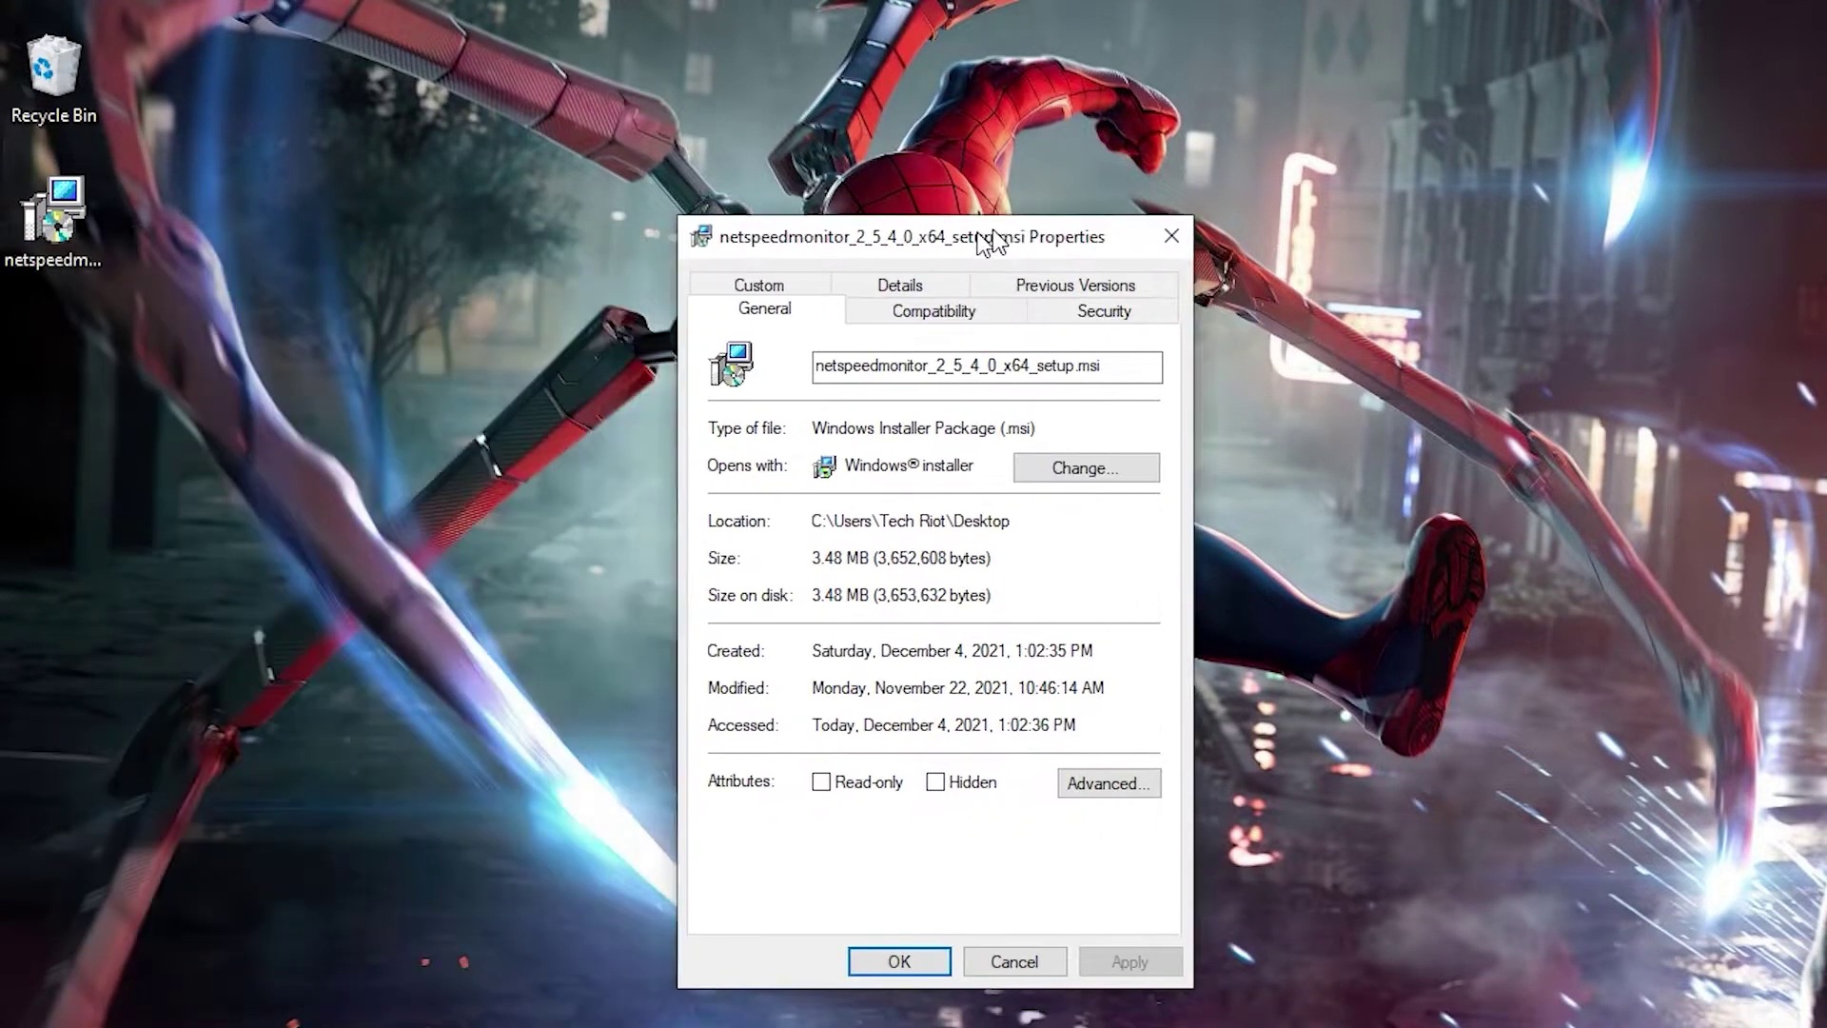
{"action": "left_click_drag", "start_coordinate": [374, 259], "coordinate": [1063, 222]}
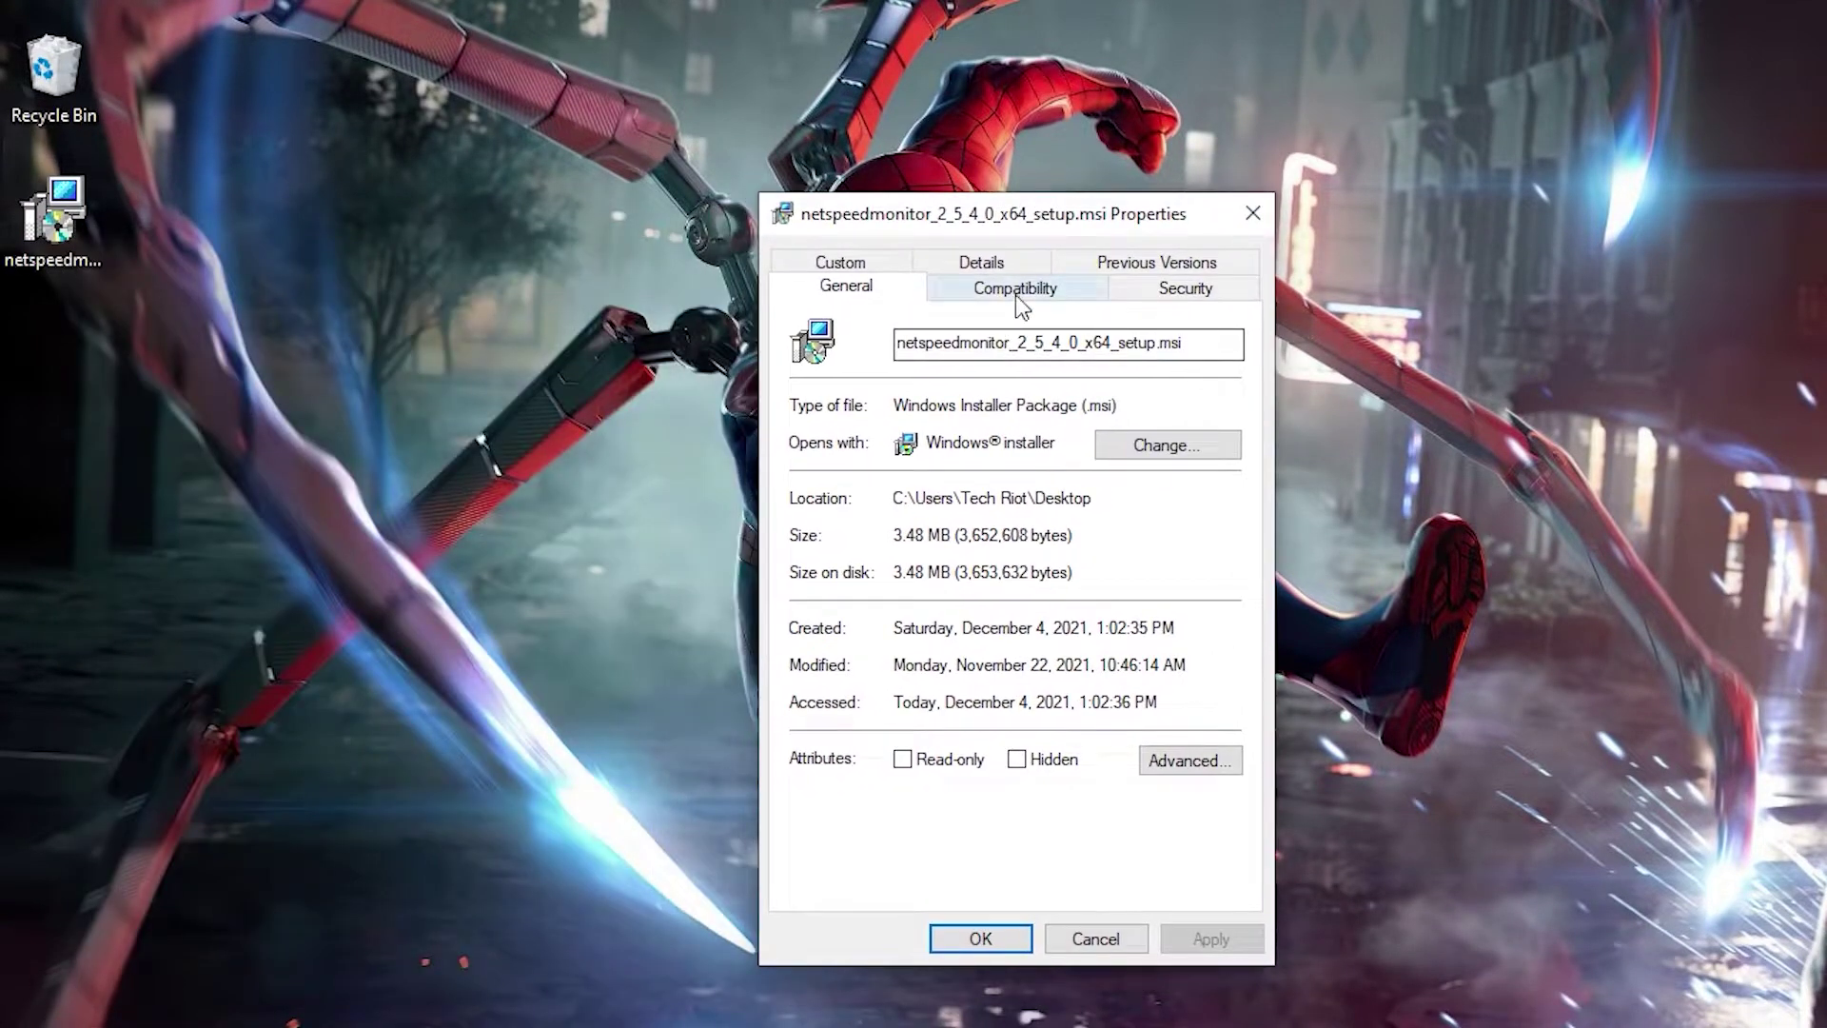
{"action": "left_click", "coordinate": [1015, 285]}
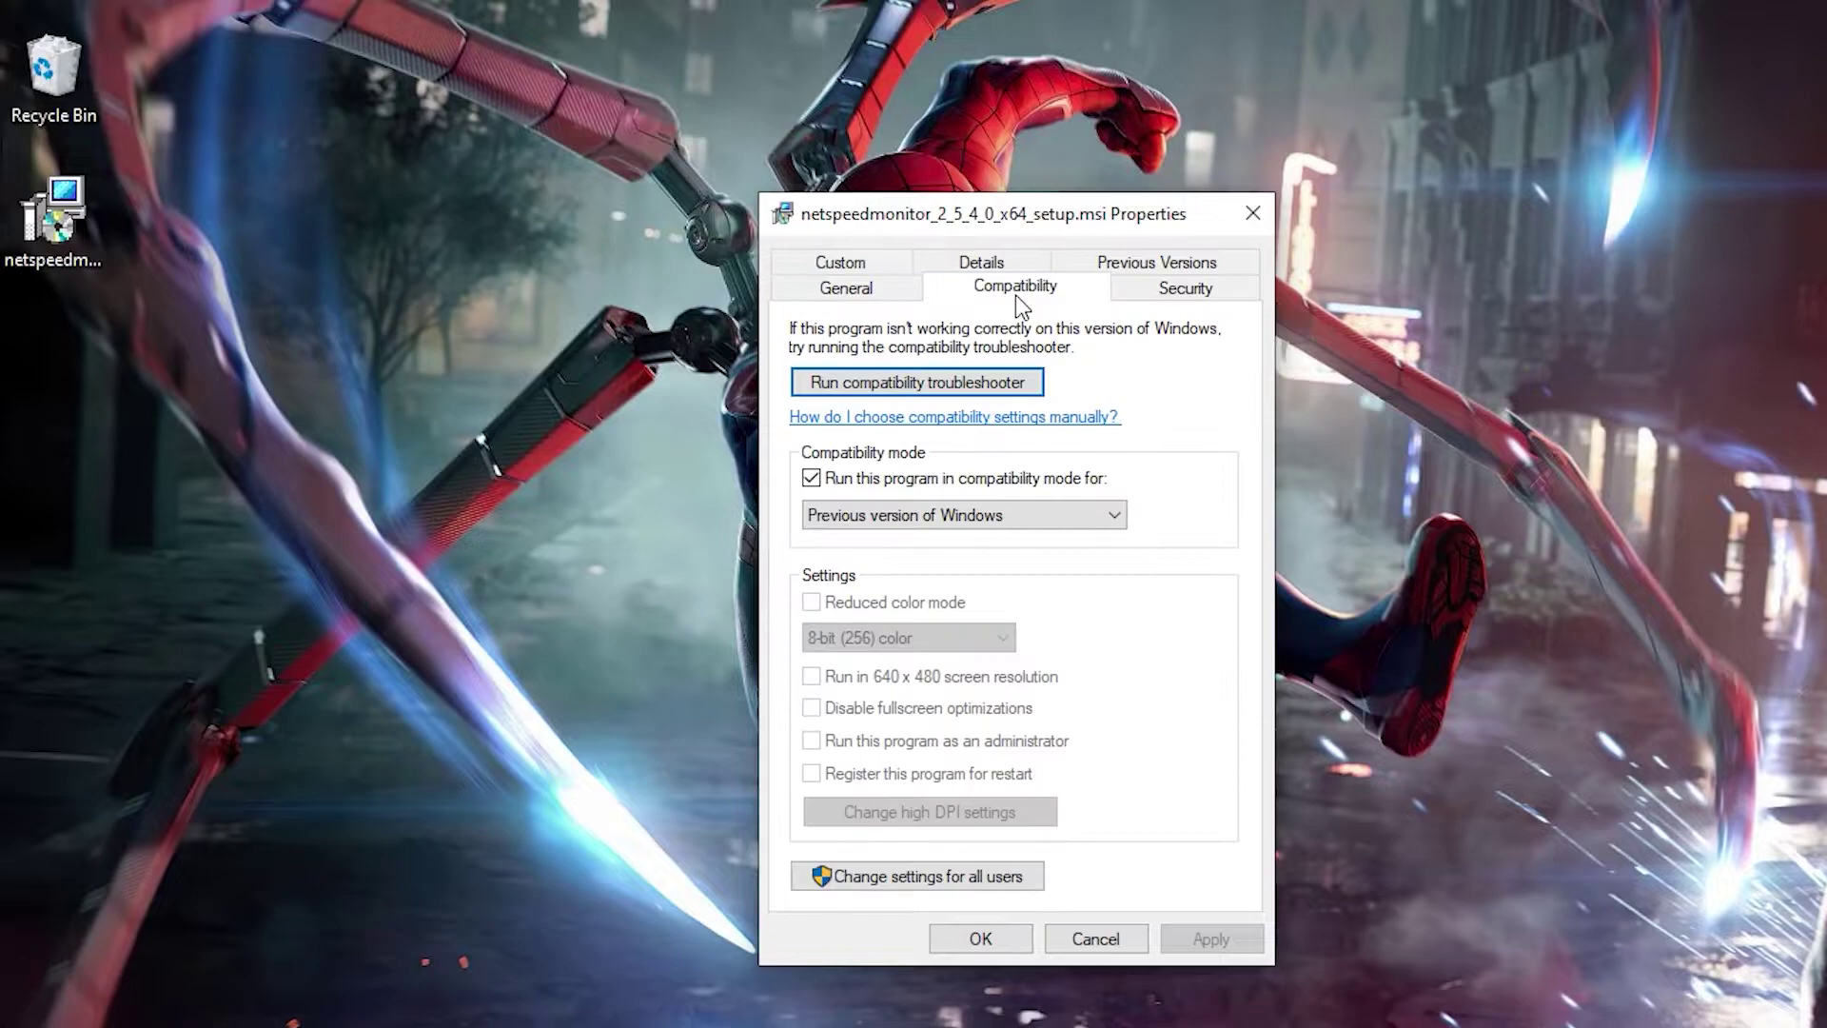
{"action": "left_click", "coordinate": [890, 480]}
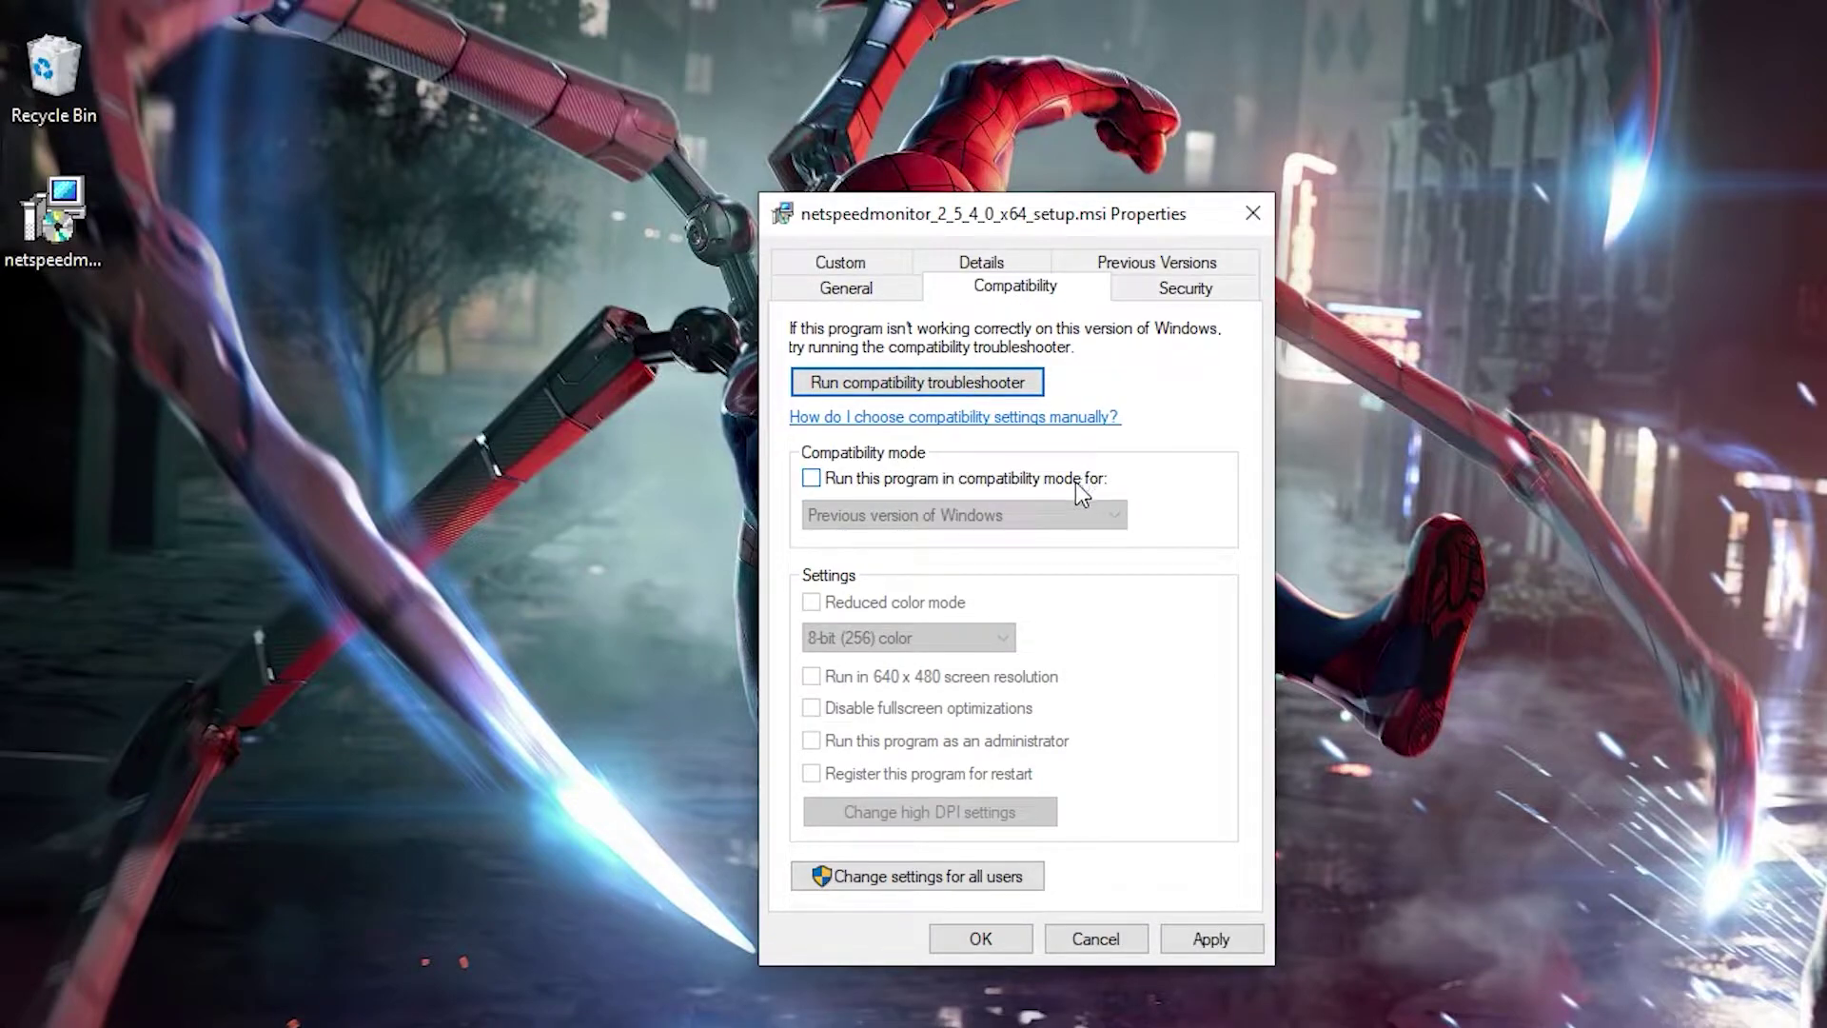
{"action": "left_click", "coordinate": [826, 480]}
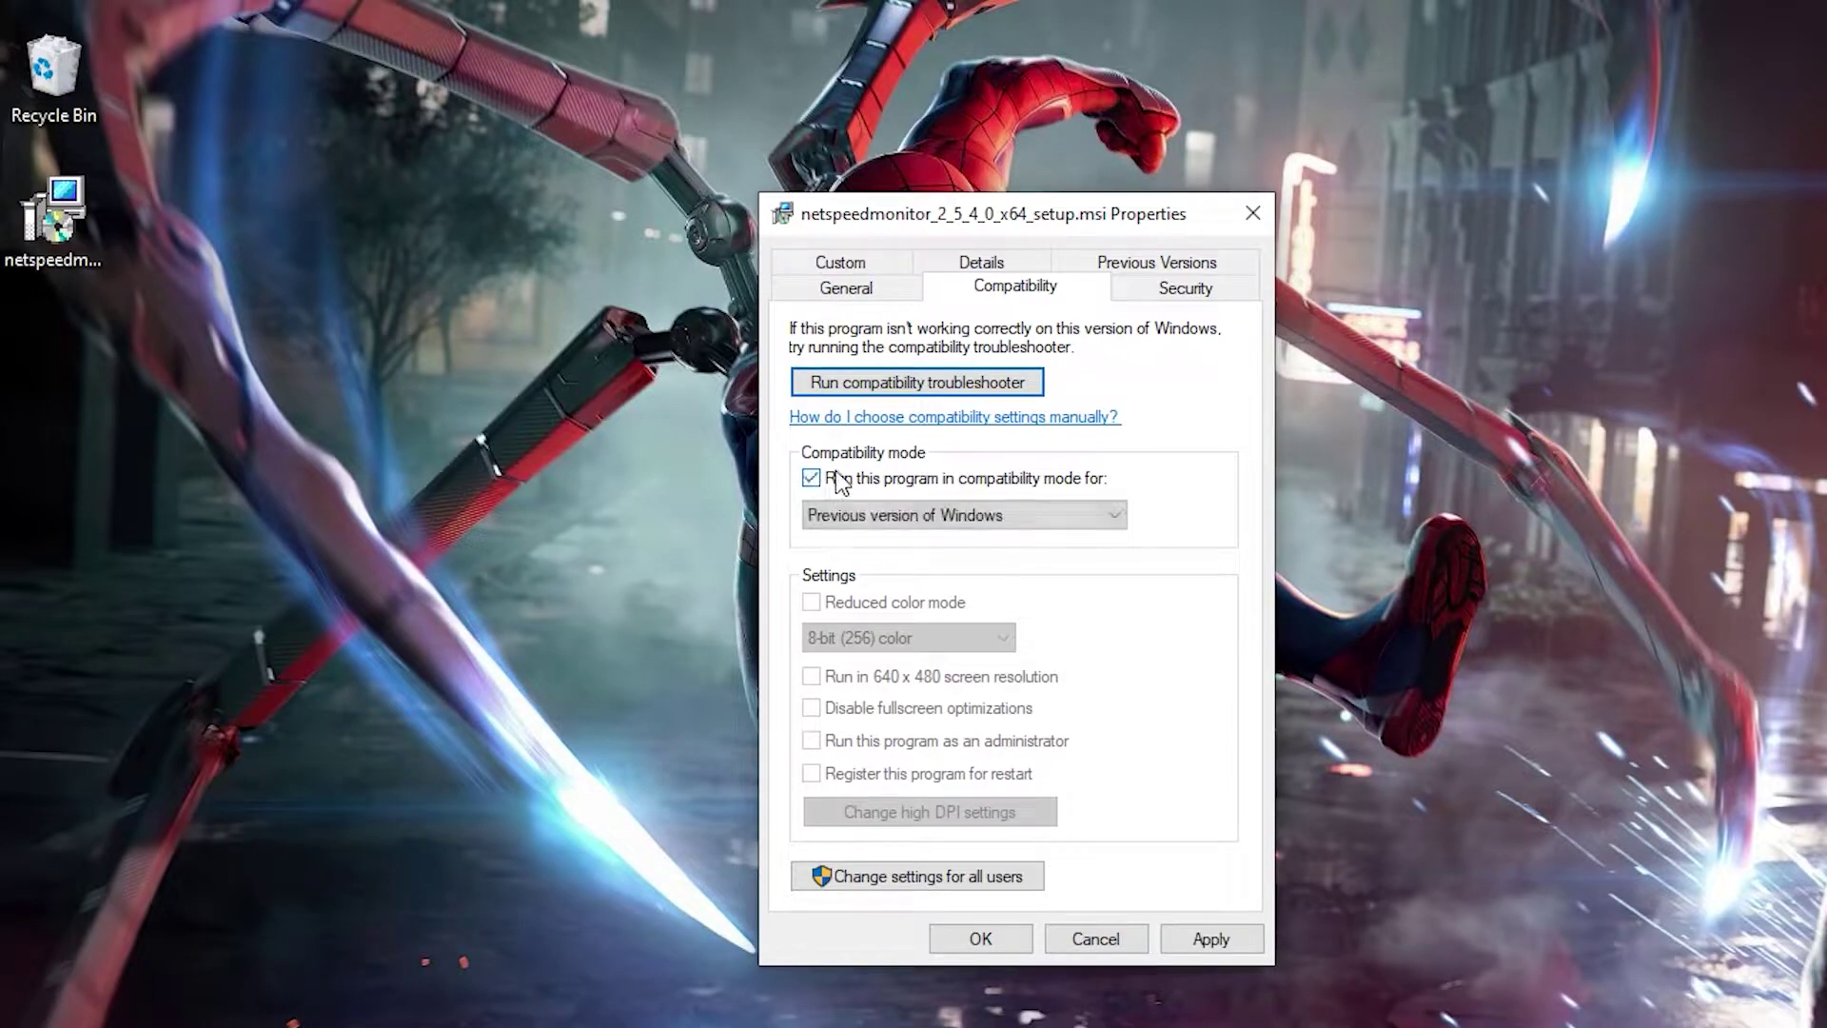
{"action": "left_click", "coordinate": [1211, 940]}
Close the installer properties and run a Repair of NetSpeedMonitor 2.5.4.0 x64, approving the prompt
{"action": "left_click", "coordinate": [980, 941]}
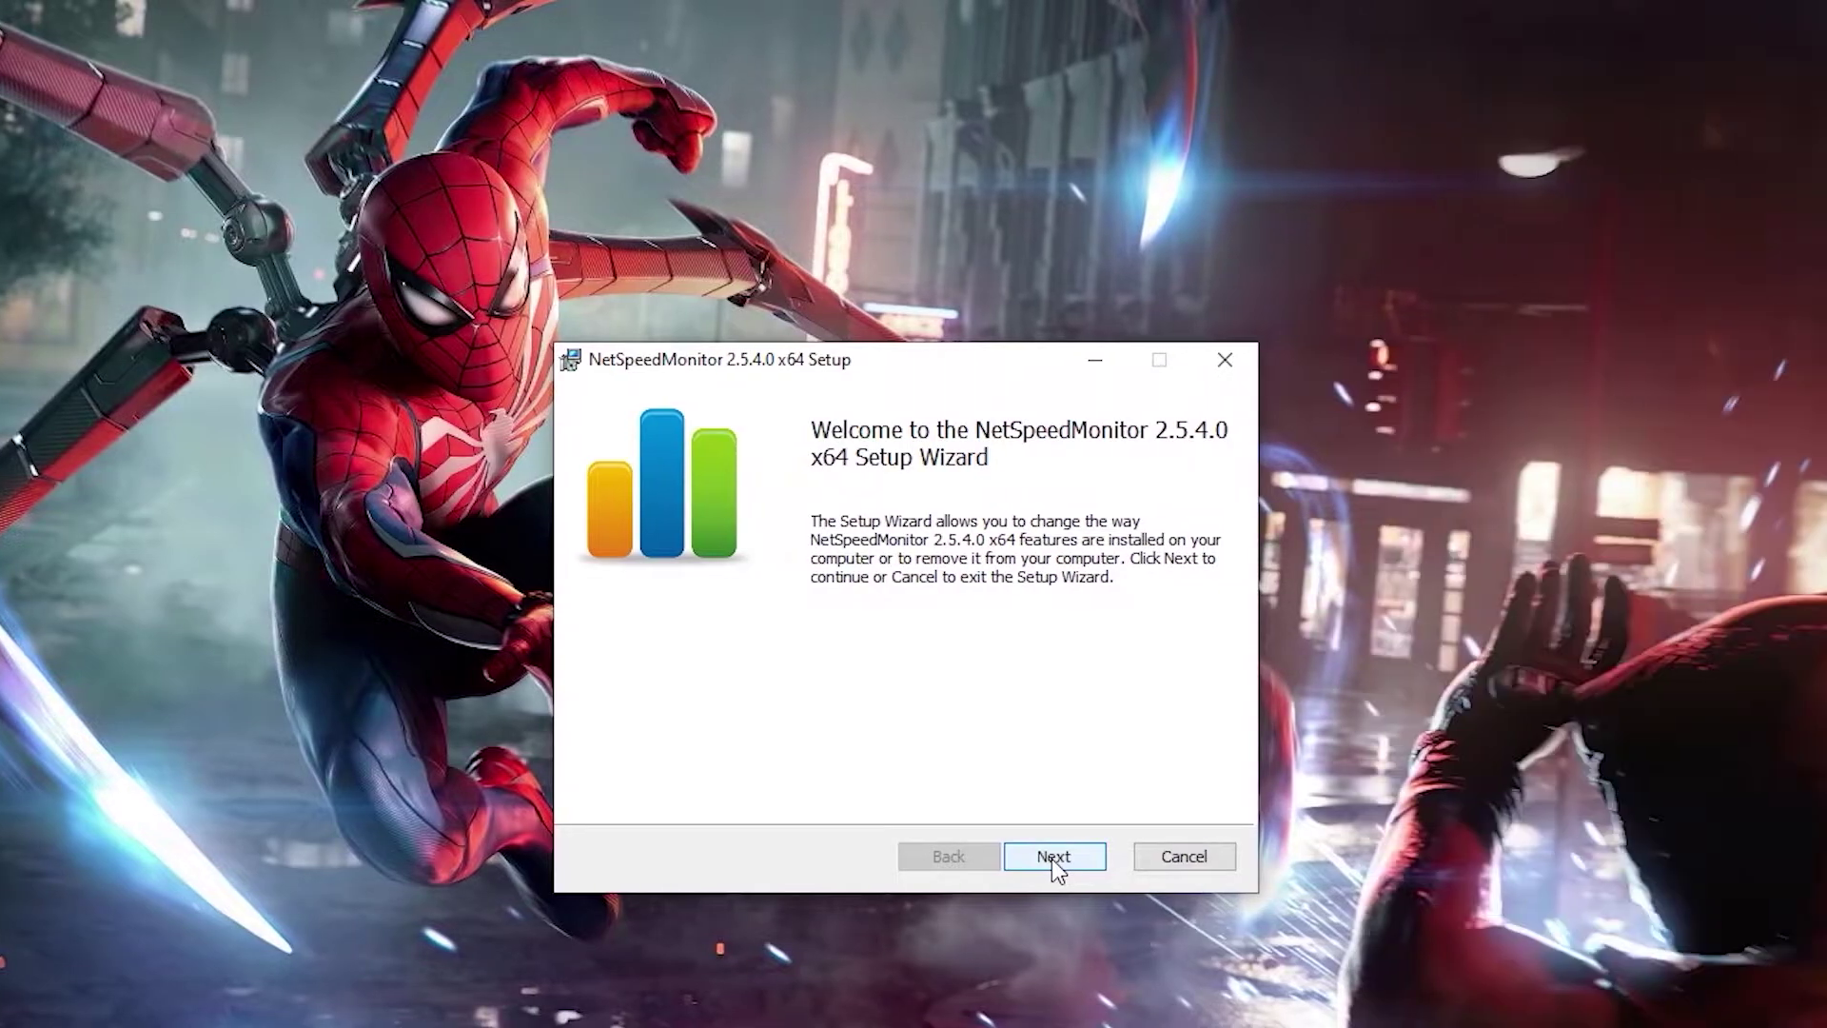
{"action": "left_click", "coordinate": [1516, 859]}
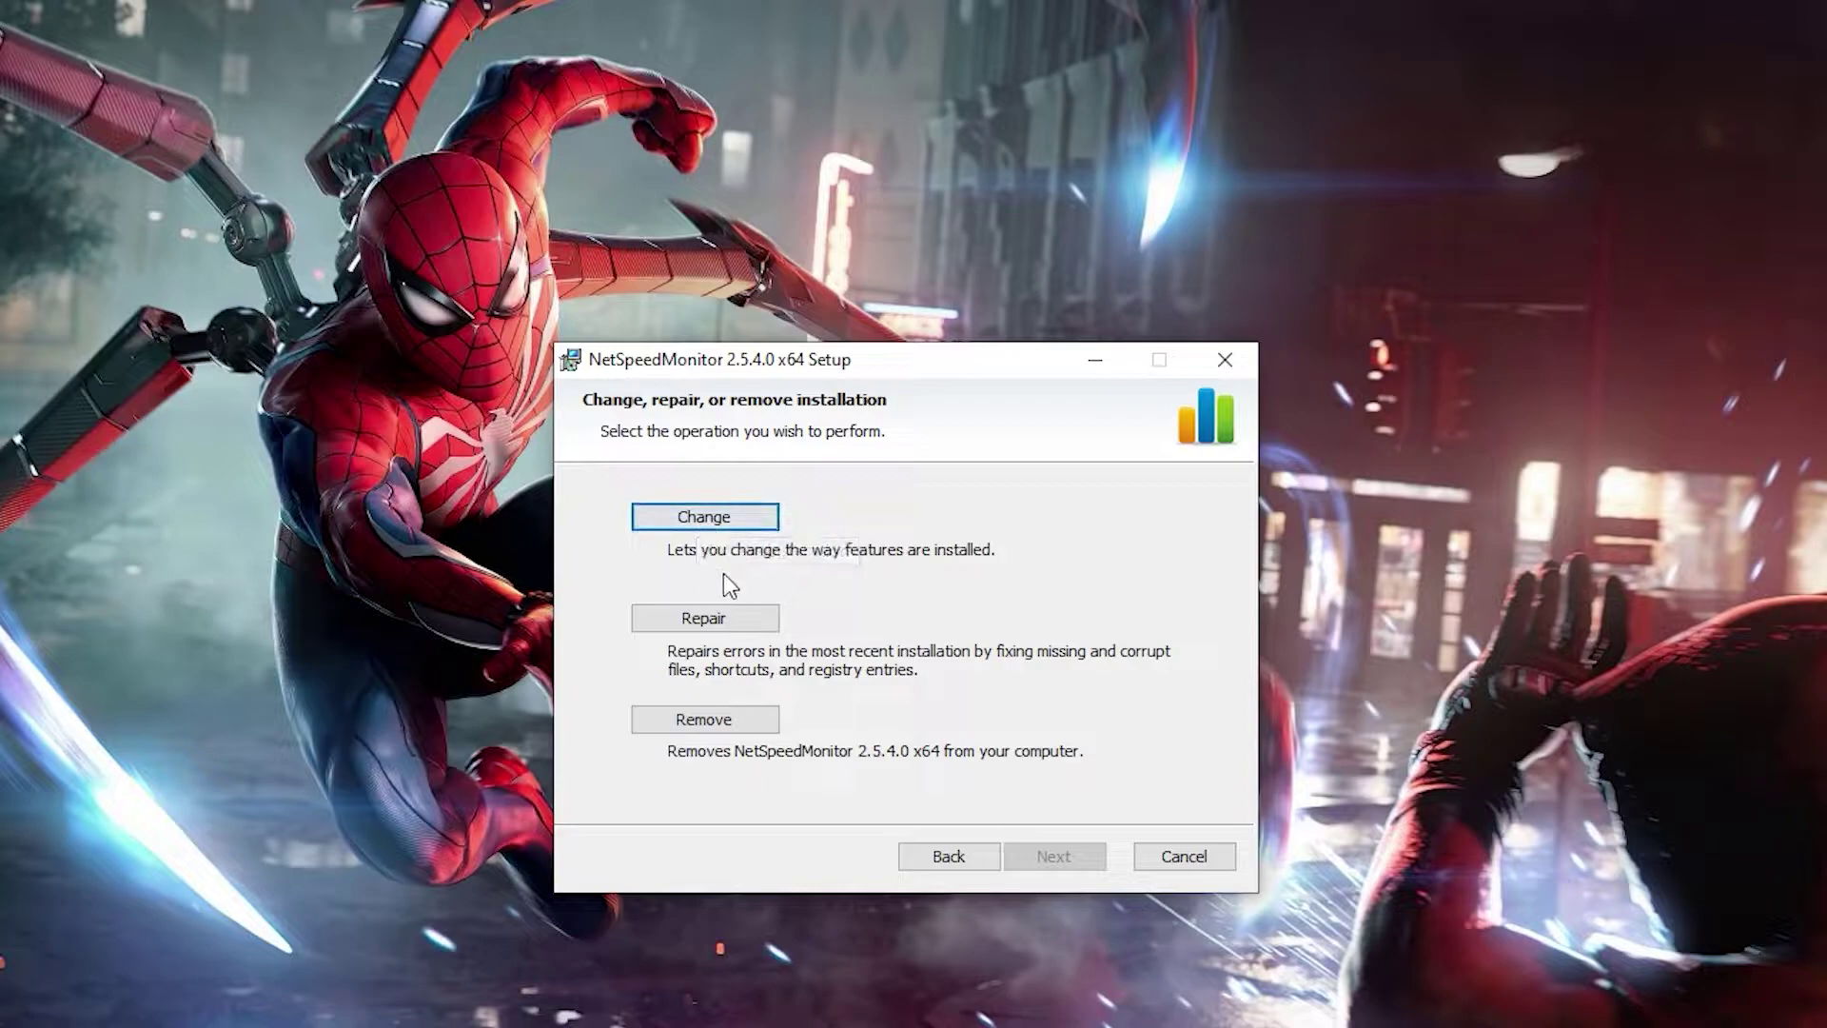
{"action": "left_click", "coordinate": [706, 620]}
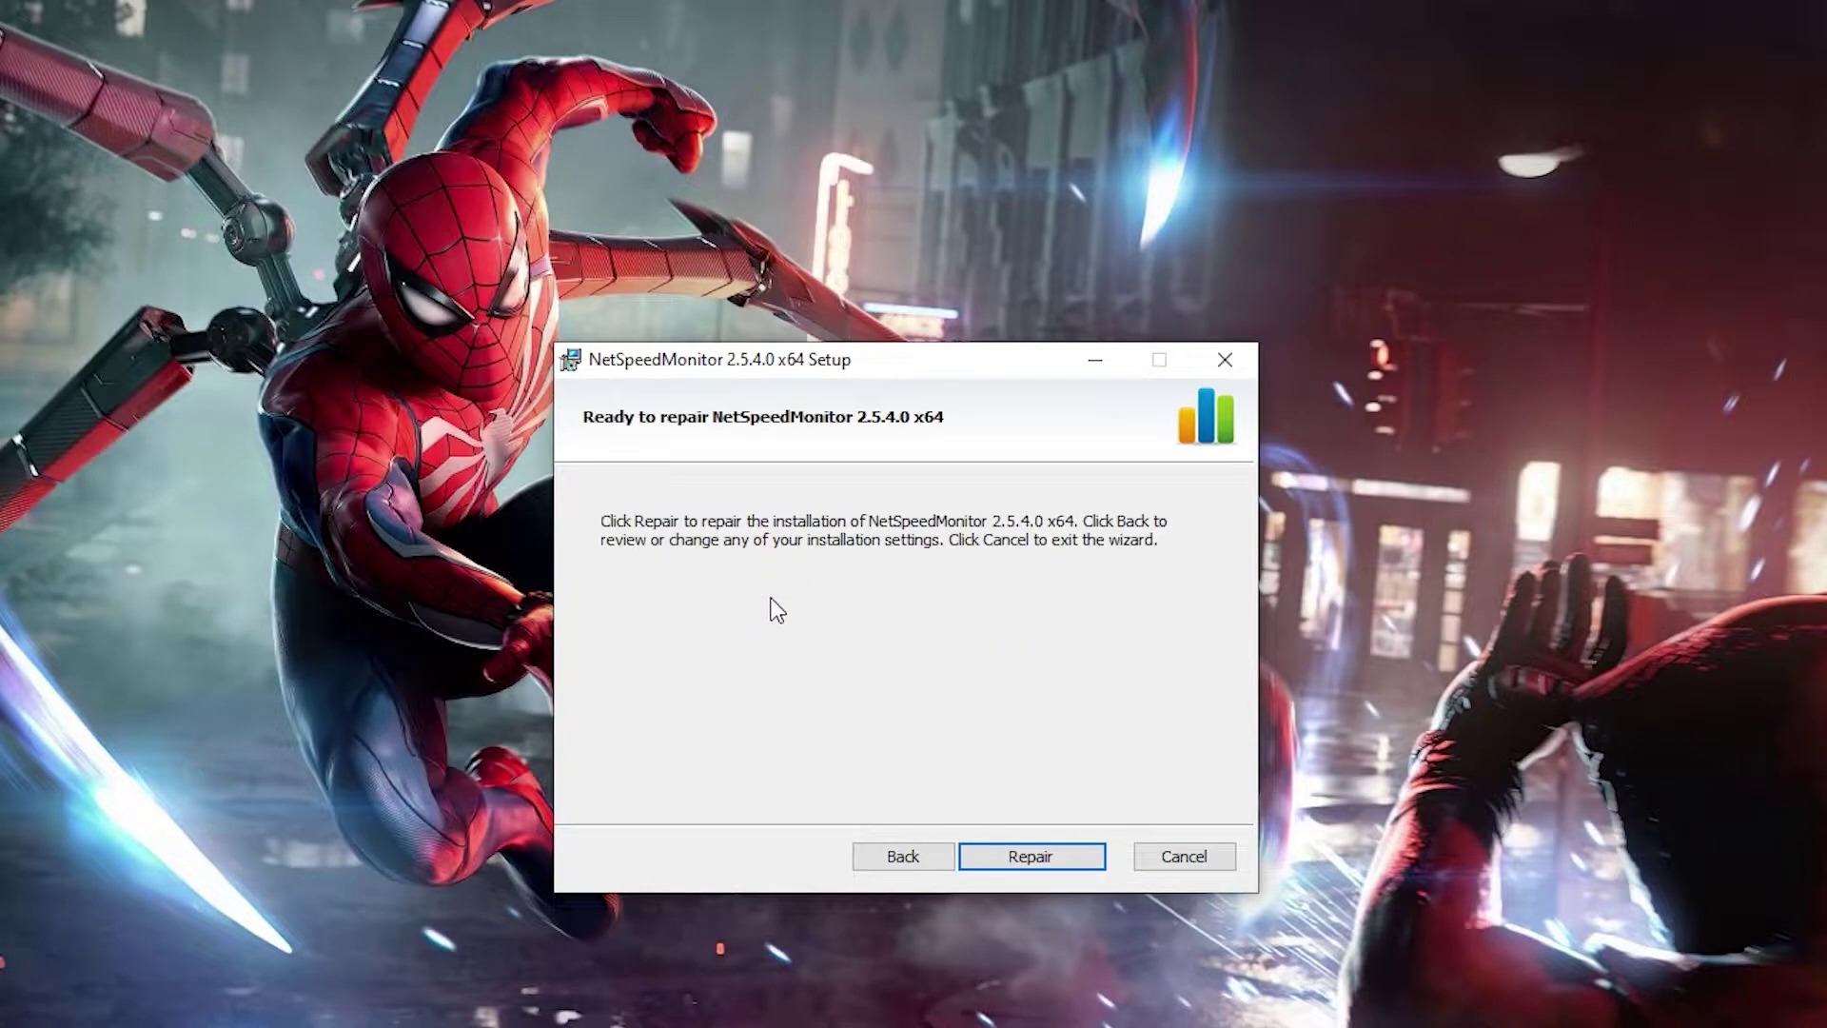
{"action": "left_click", "coordinate": [1032, 857]}
{"action": "left_click", "coordinate": [755, 848]}
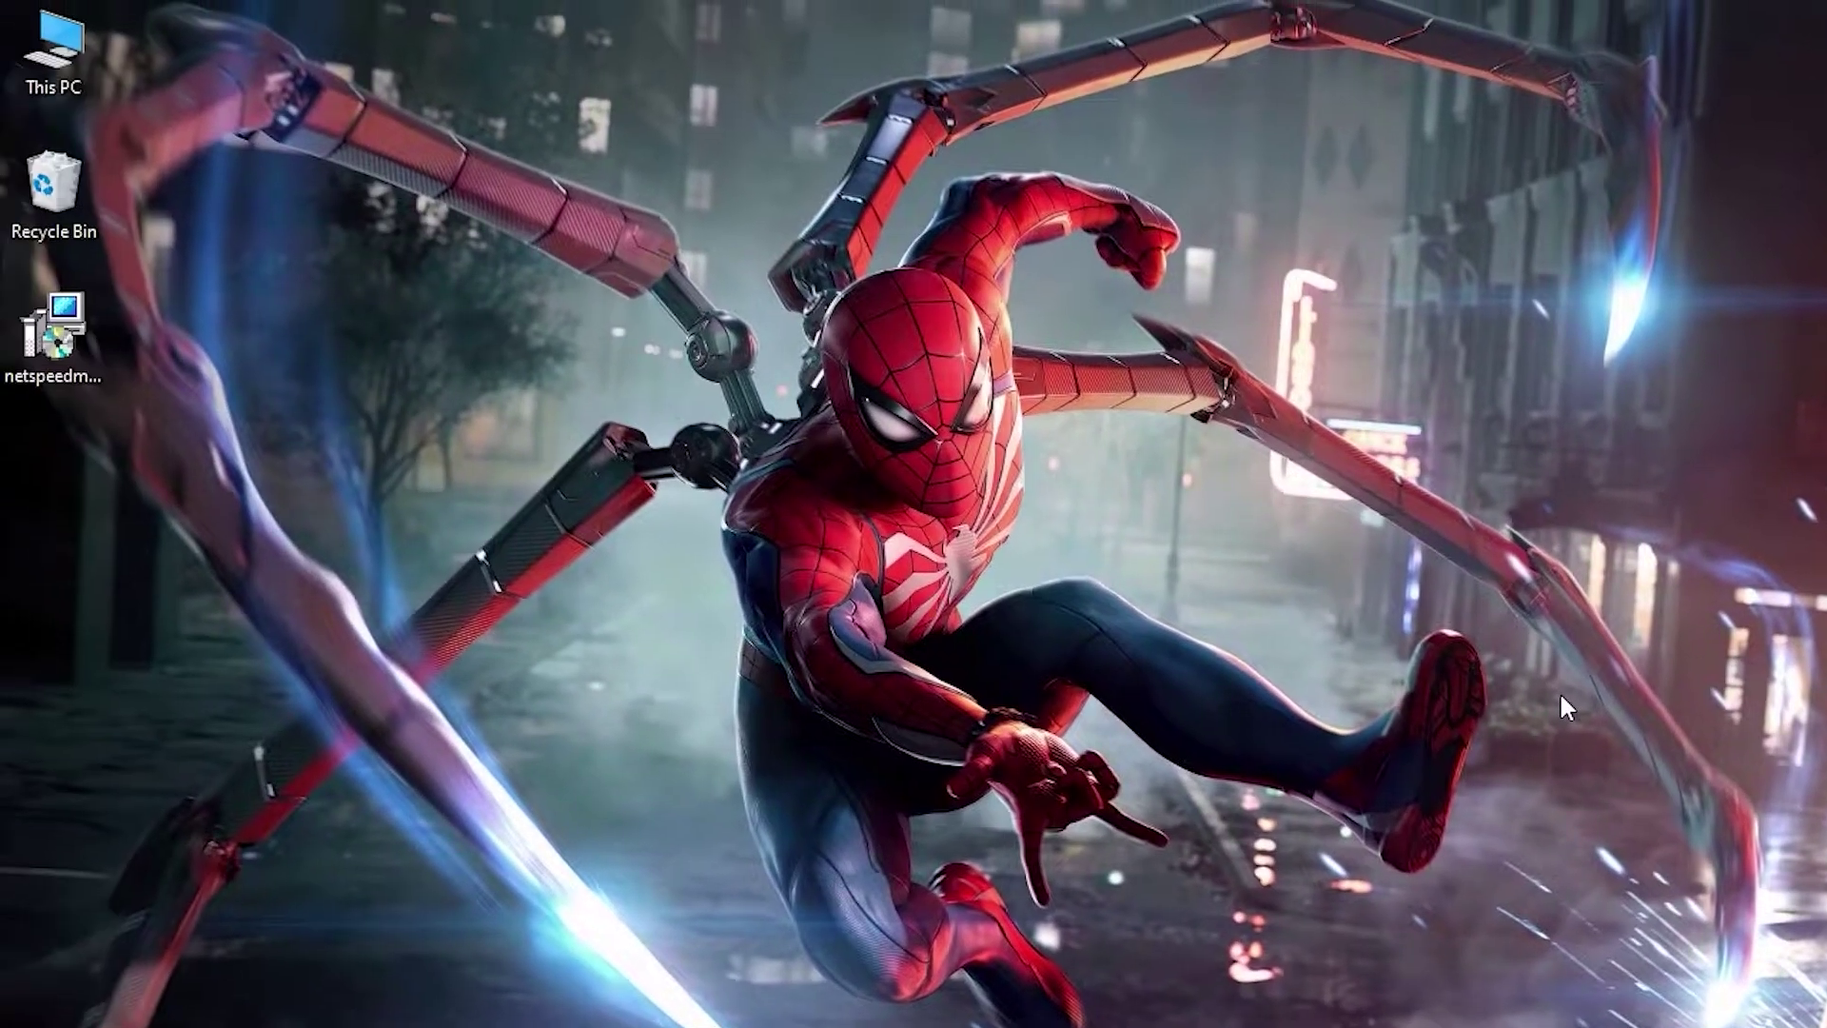
Browse This PC > C: > Program Files > NetSpeedMonitor and launch nsmc.exe
{"action": "double_click", "coordinate": [53, 53]}
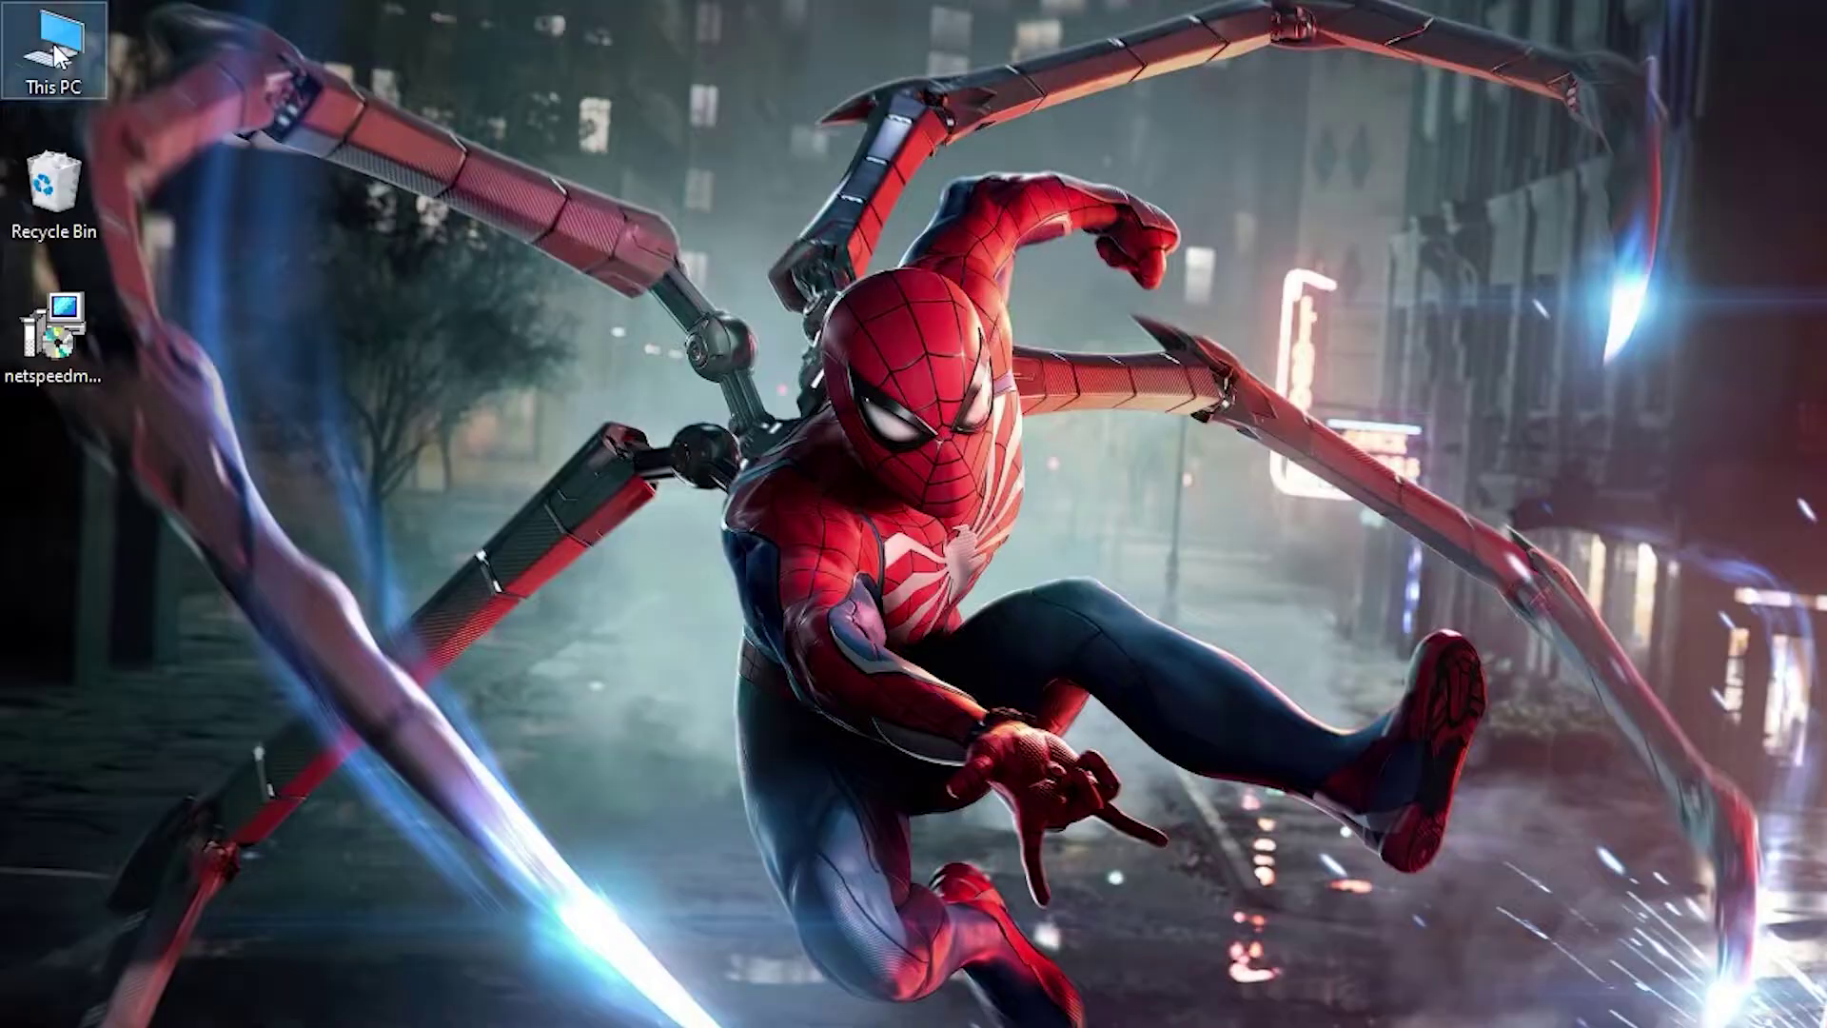
{"action": "double_click", "coordinate": [243, 409]}
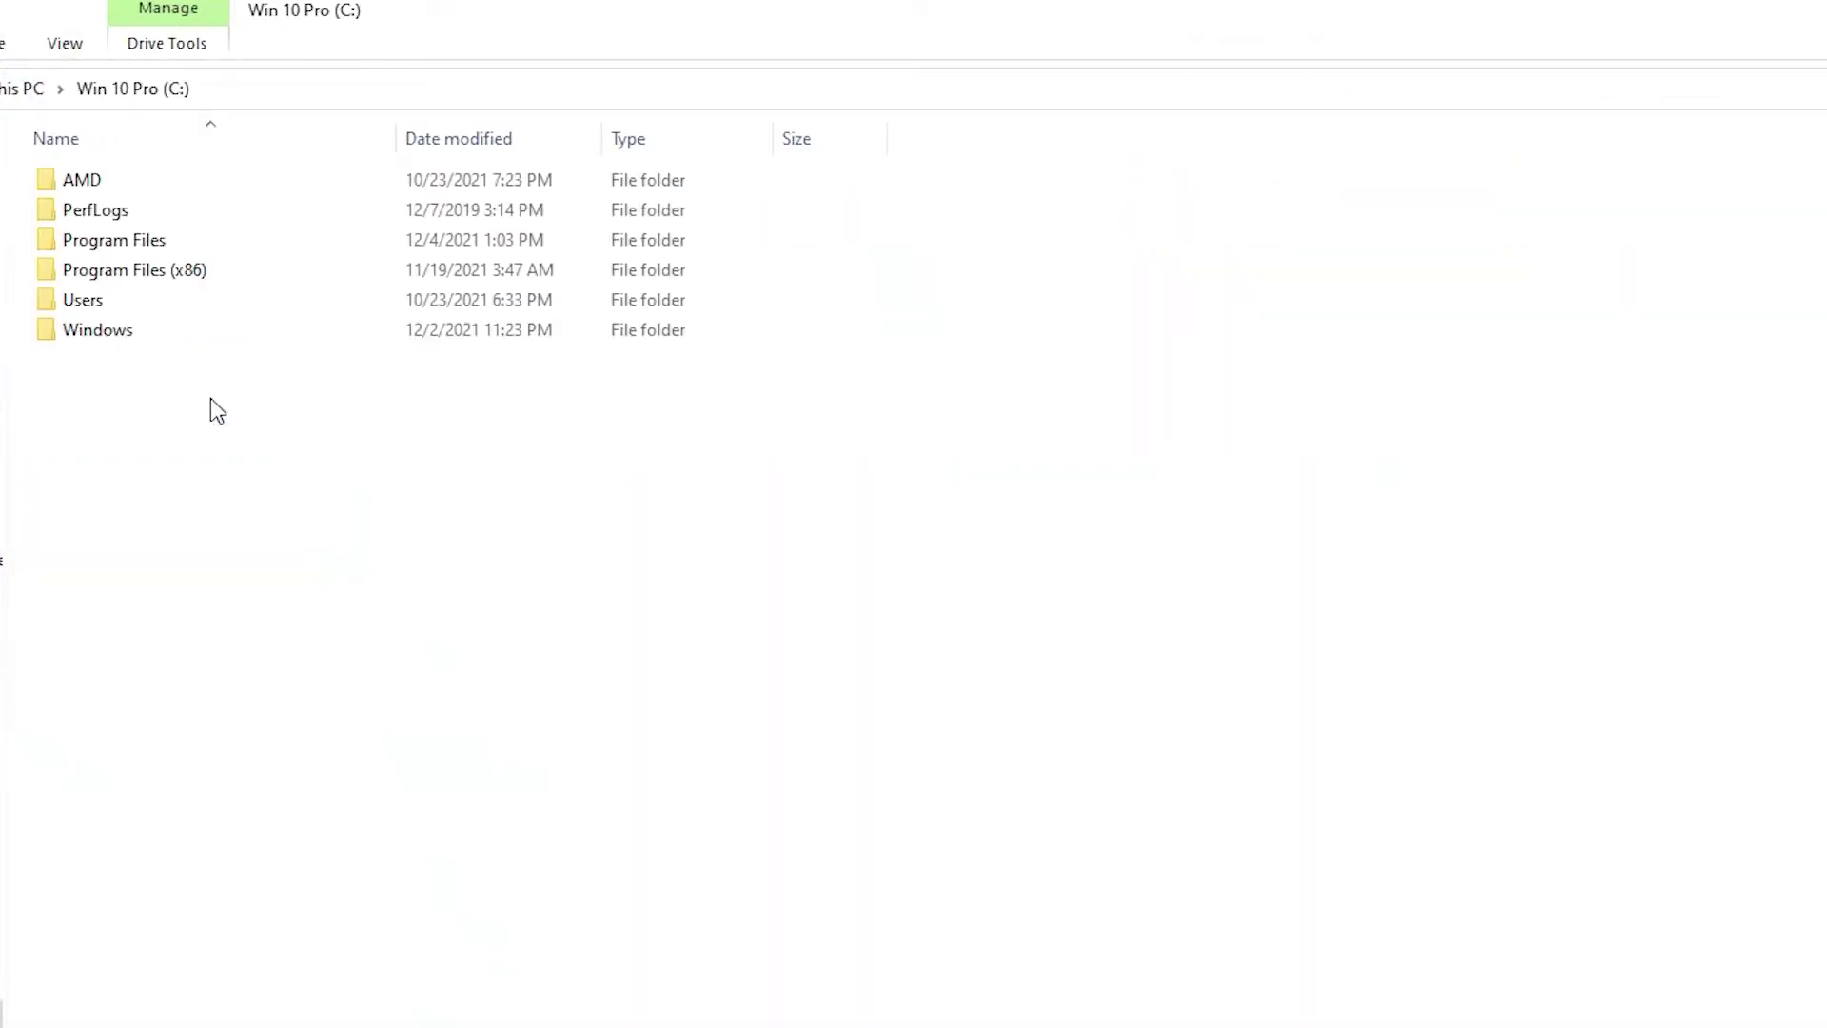
{"action": "left_click", "coordinate": [192, 266]}
{"action": "double_click", "coordinate": [157, 240]}
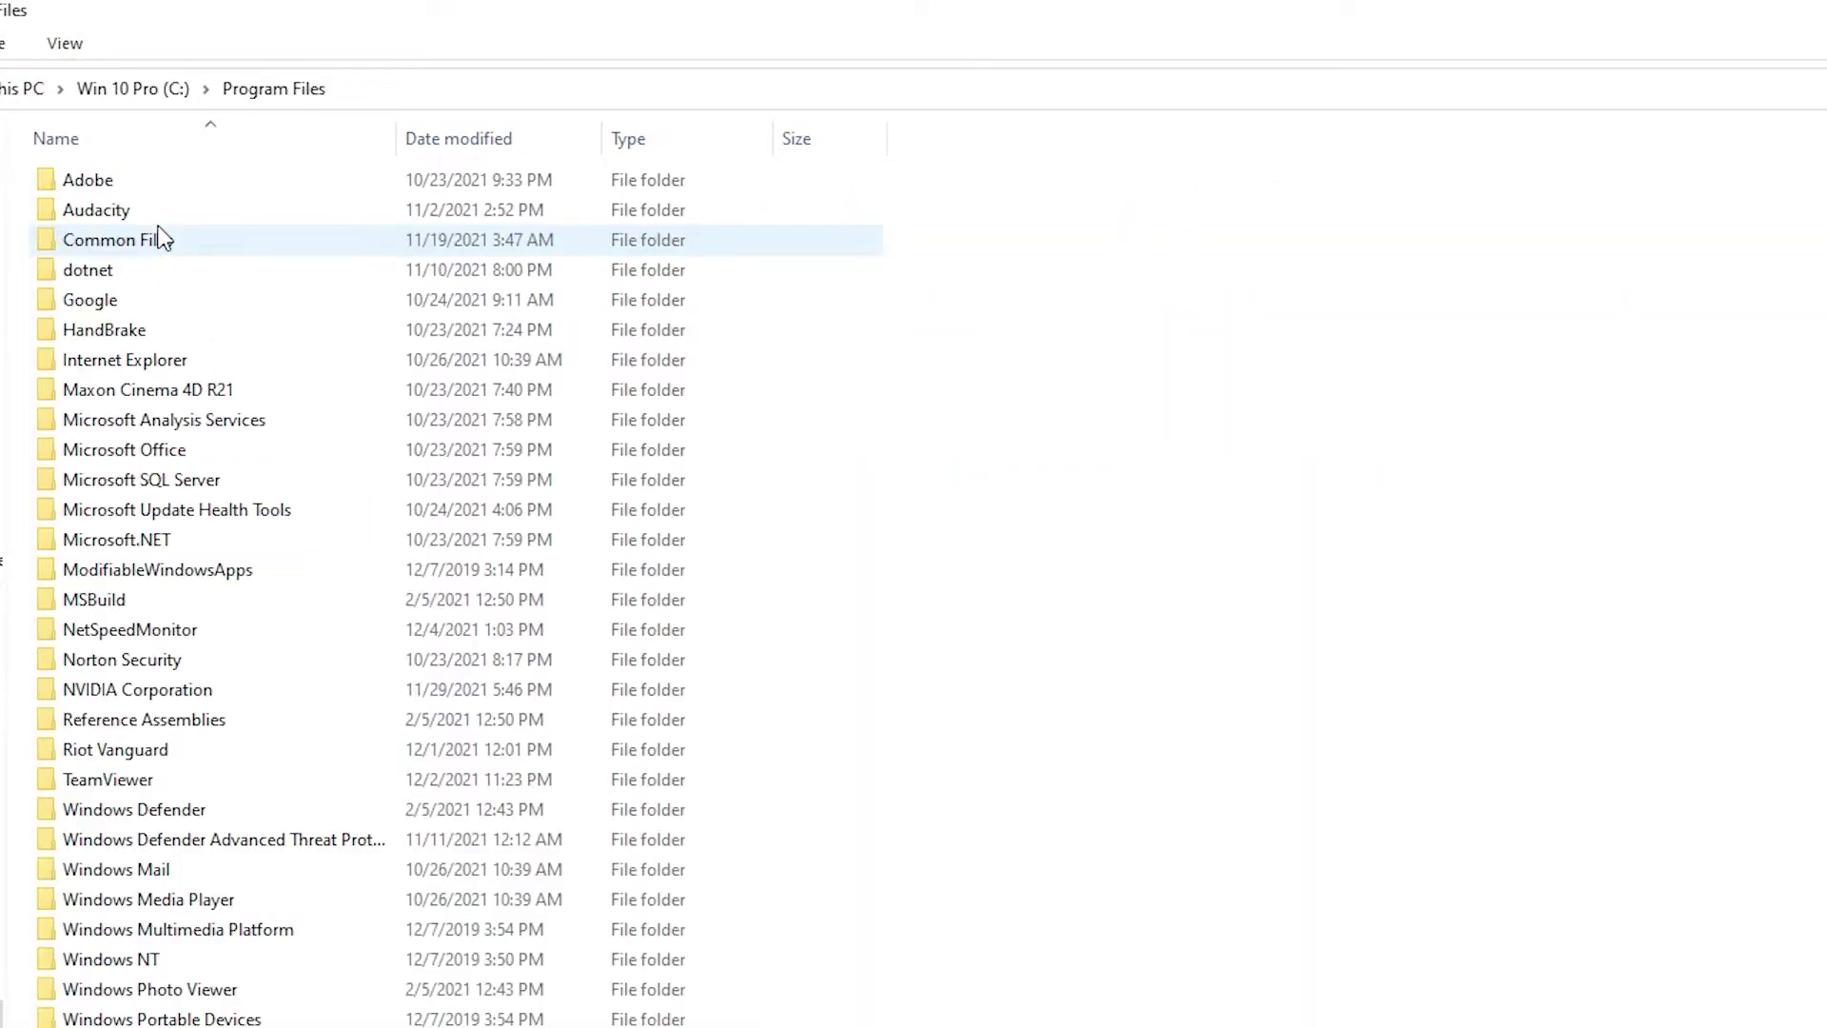
{"action": "double_click", "coordinate": [245, 630]}
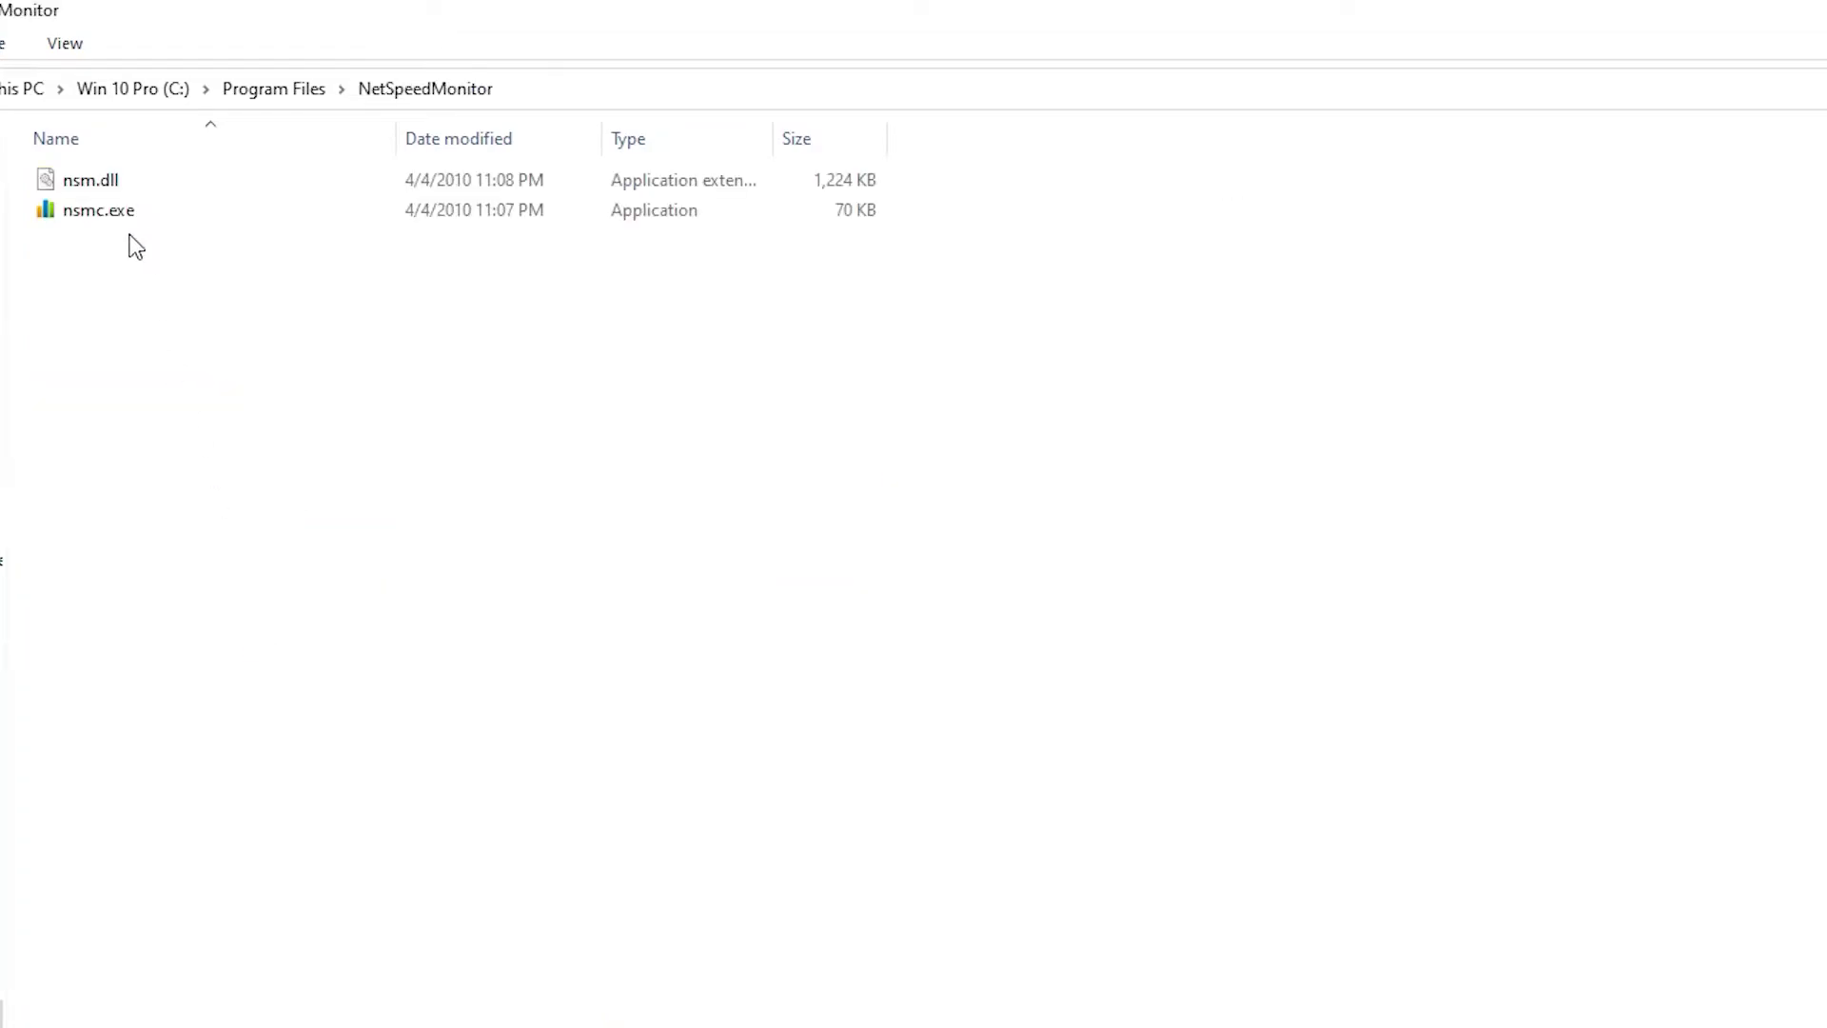
{"action": "double_click", "coordinate": [124, 214]}
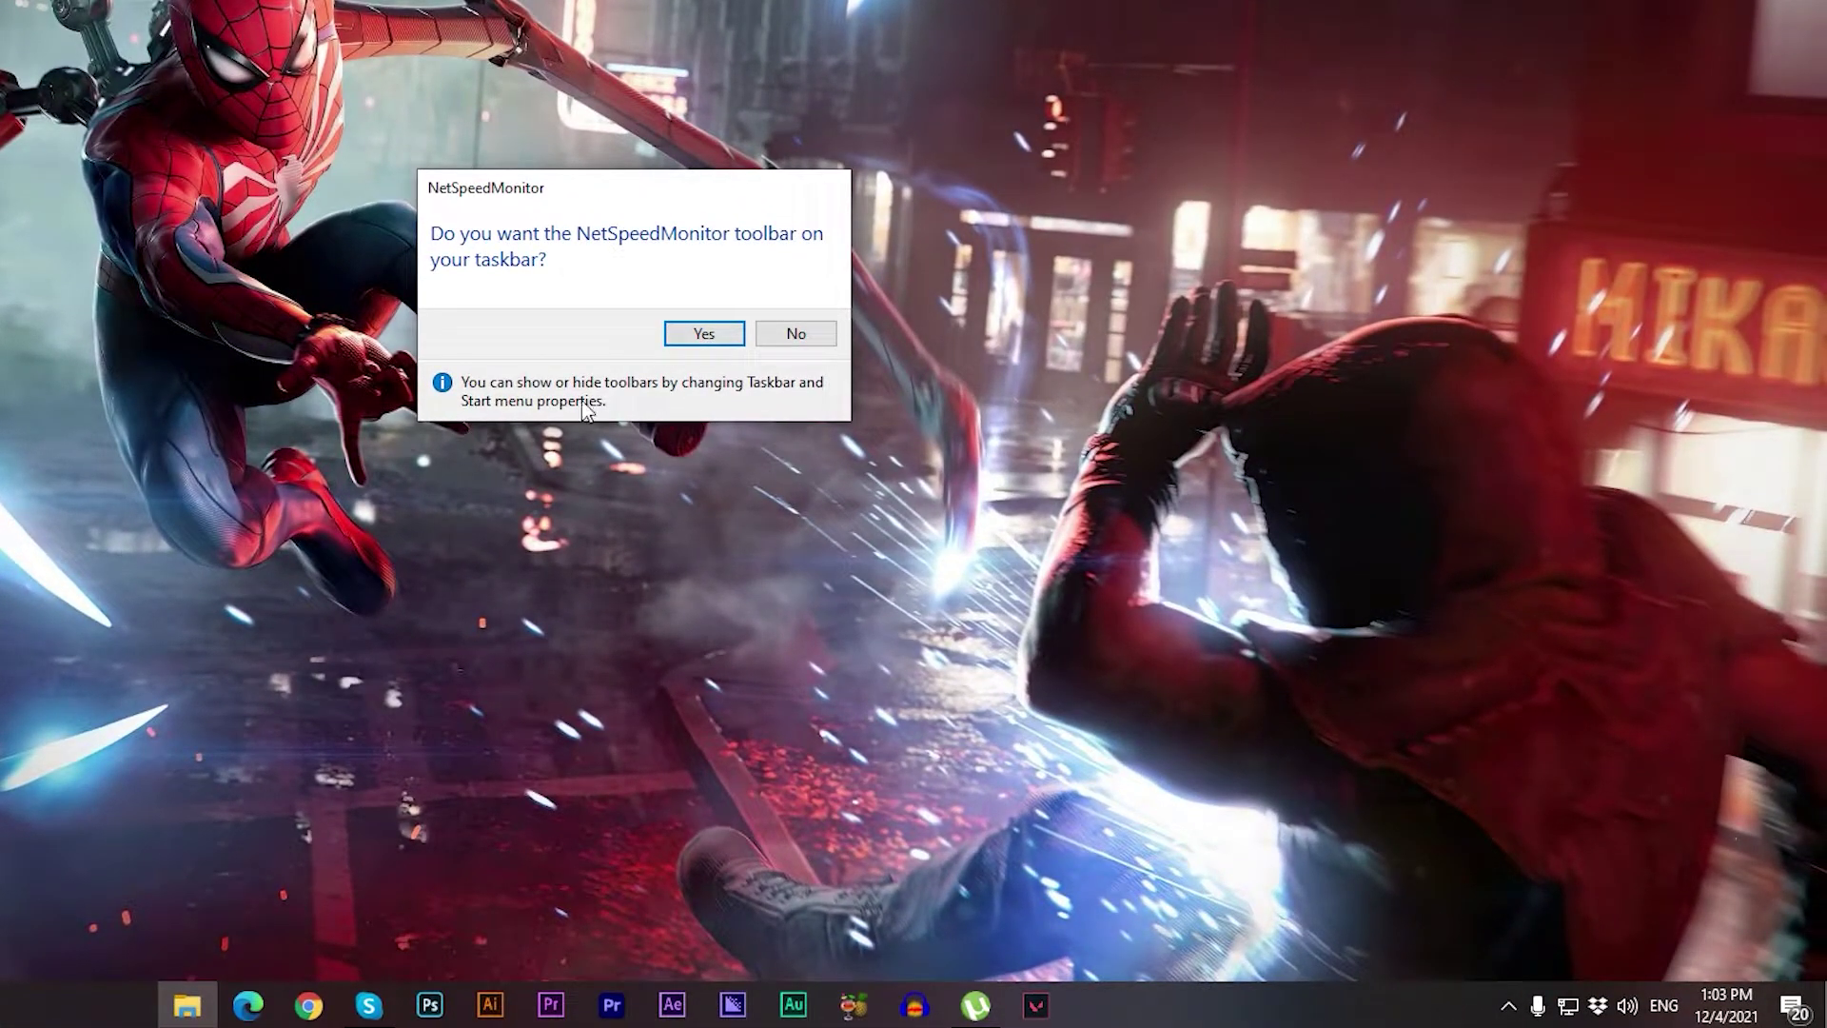
Accept putting the NetSpeedMonitor upload/download speed toolbar on the taskbar
{"action": "left_click", "coordinate": [712, 335]}
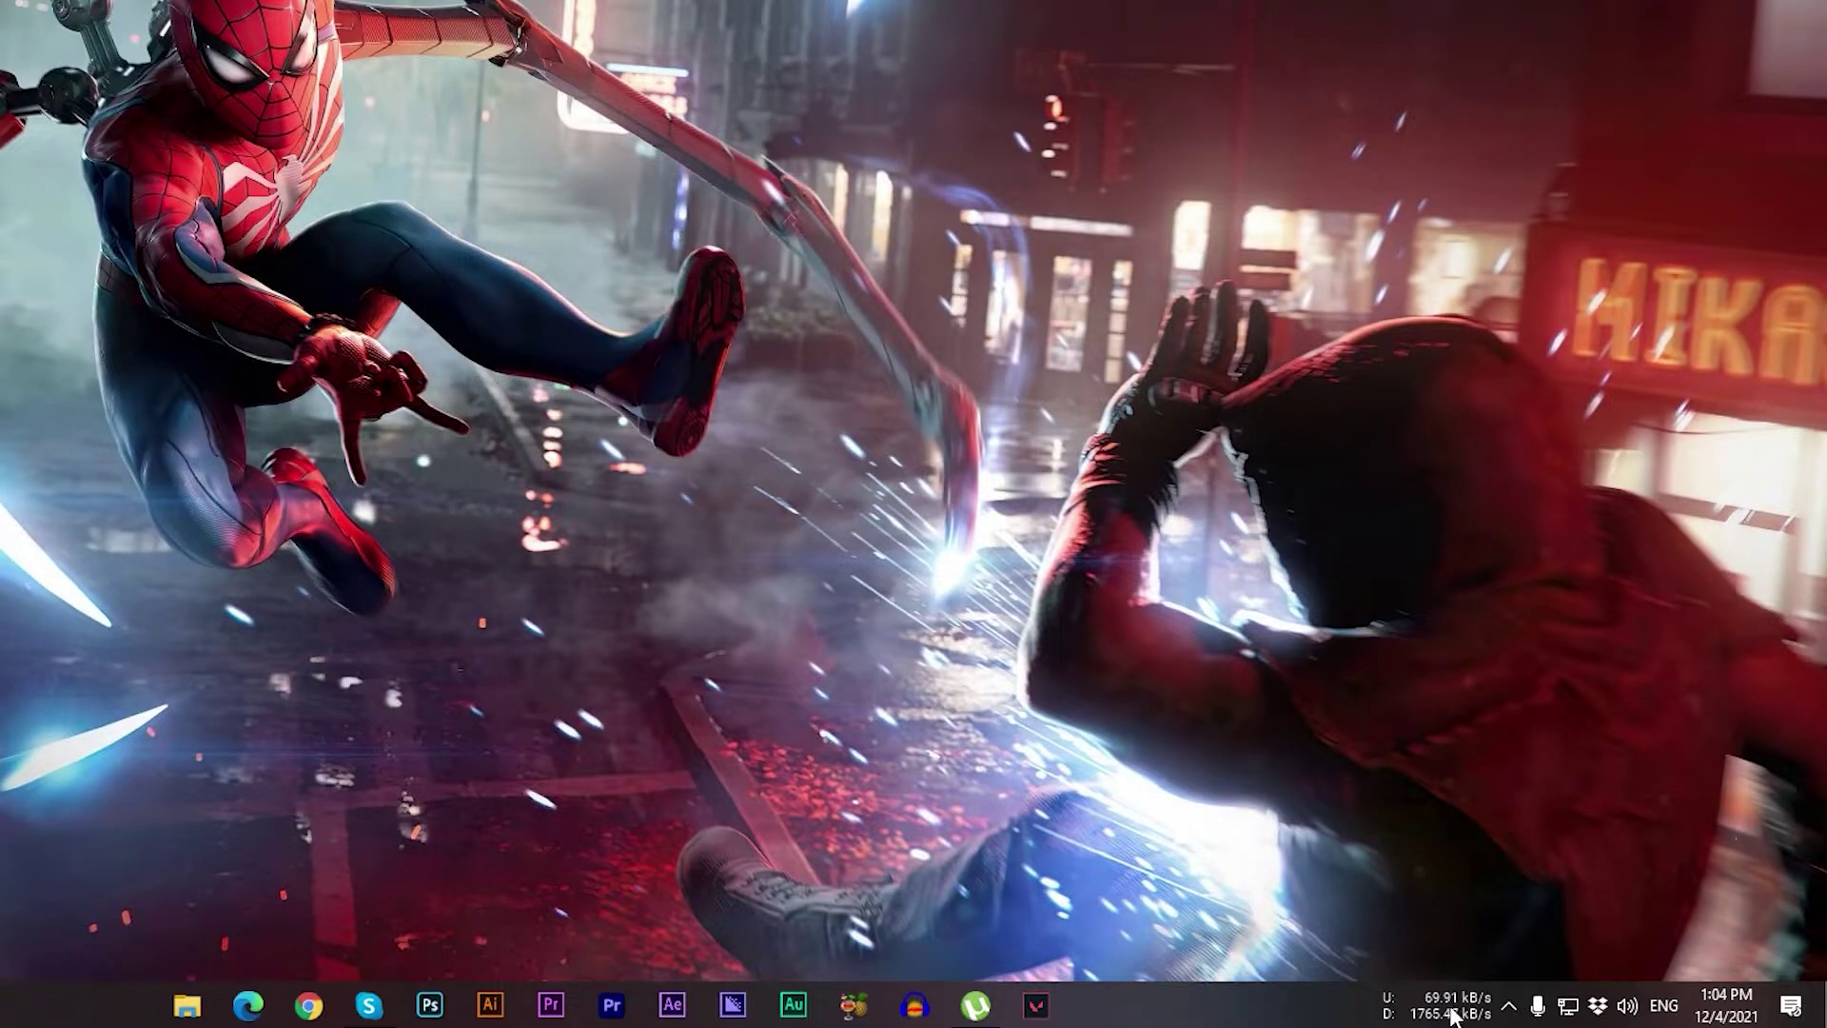
{"action": "mouse_move", "coordinate": [1442, 1005]}
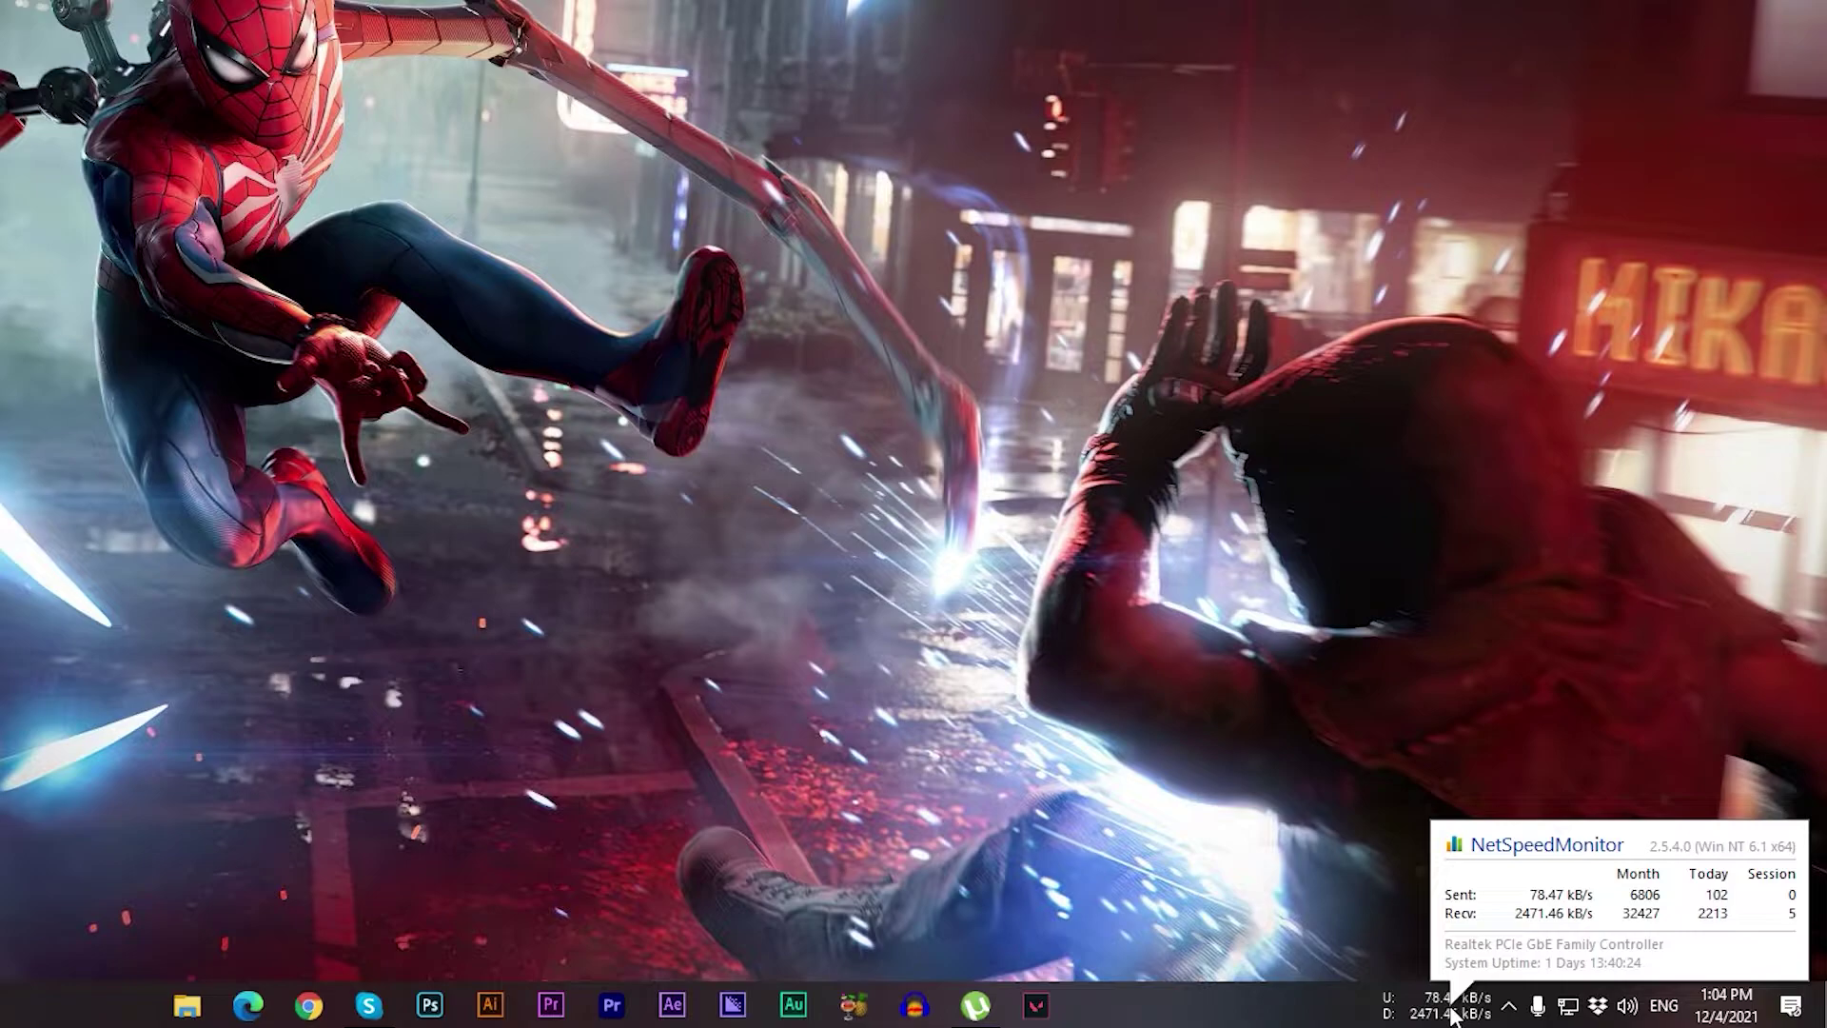
Open NetSpeedMonitor's Configuration from the taskbar readout and centre the window
{"action": "right_click", "coordinate": [1453, 1015]}
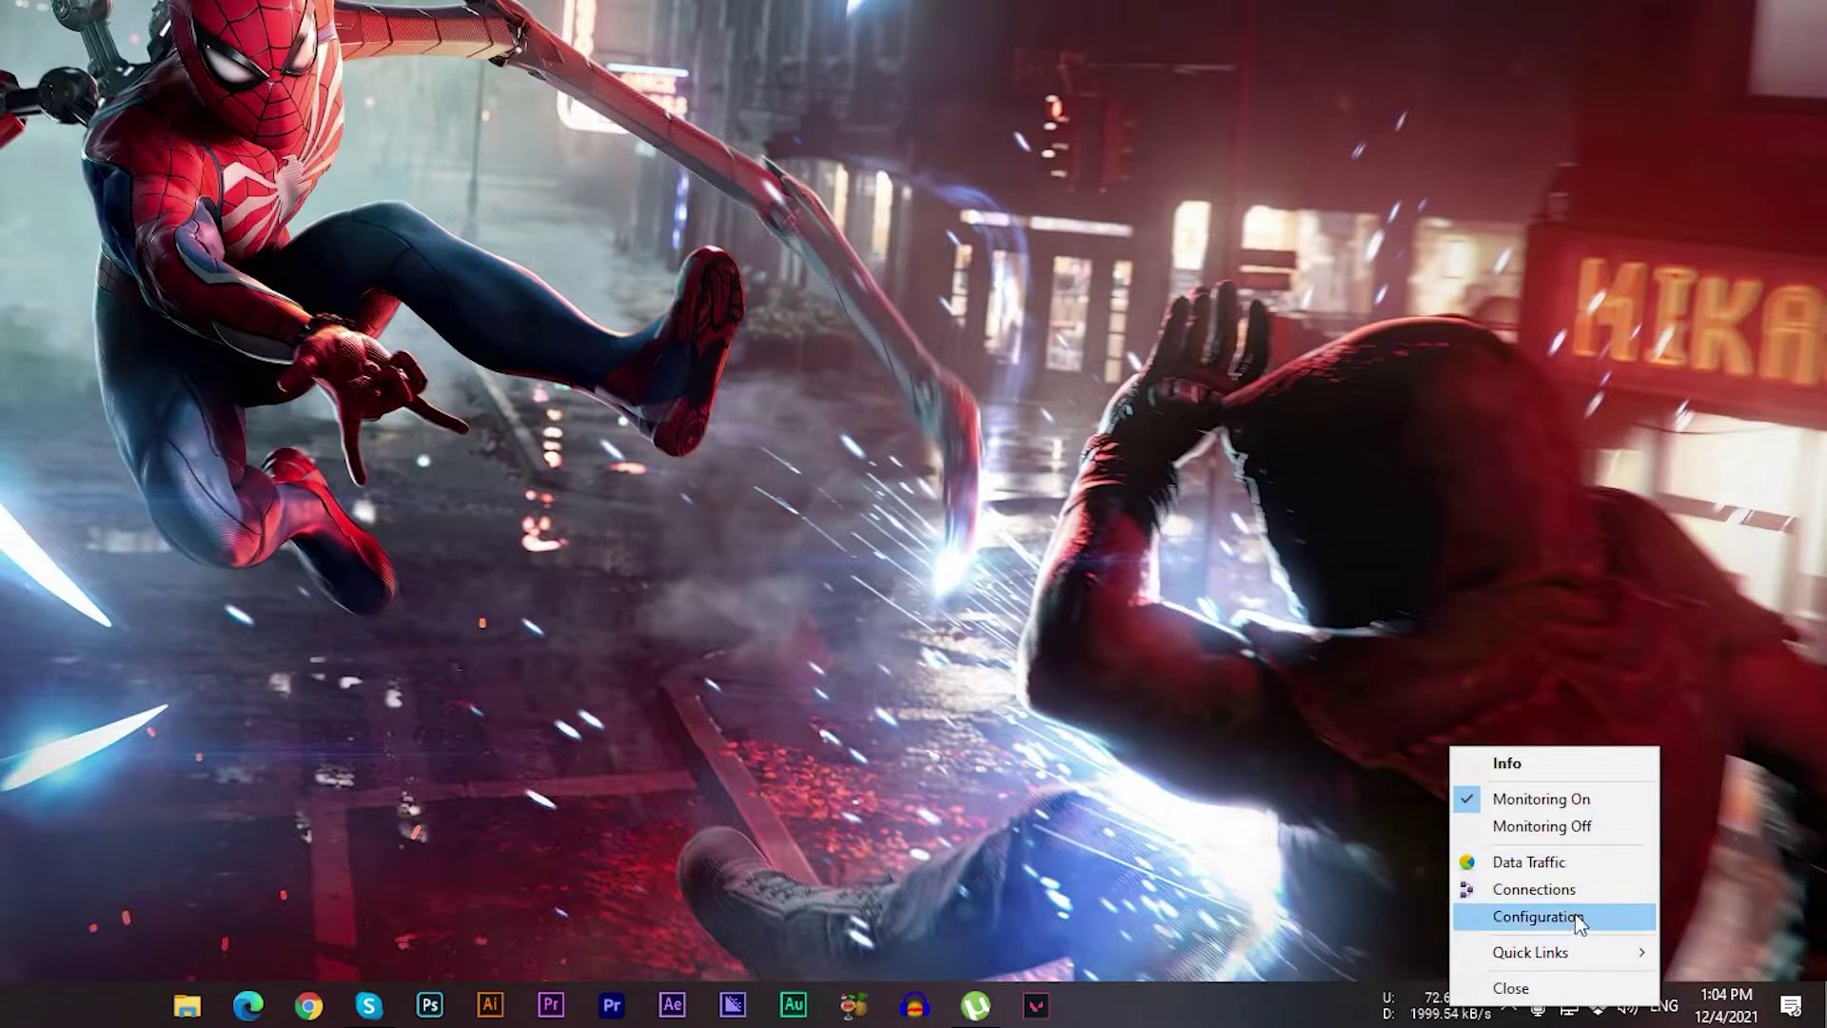
{"action": "left_click", "coordinate": [1580, 917]}
{"action": "left_click_drag", "start_coordinate": [1539, 554], "coordinate": [764, 249]}
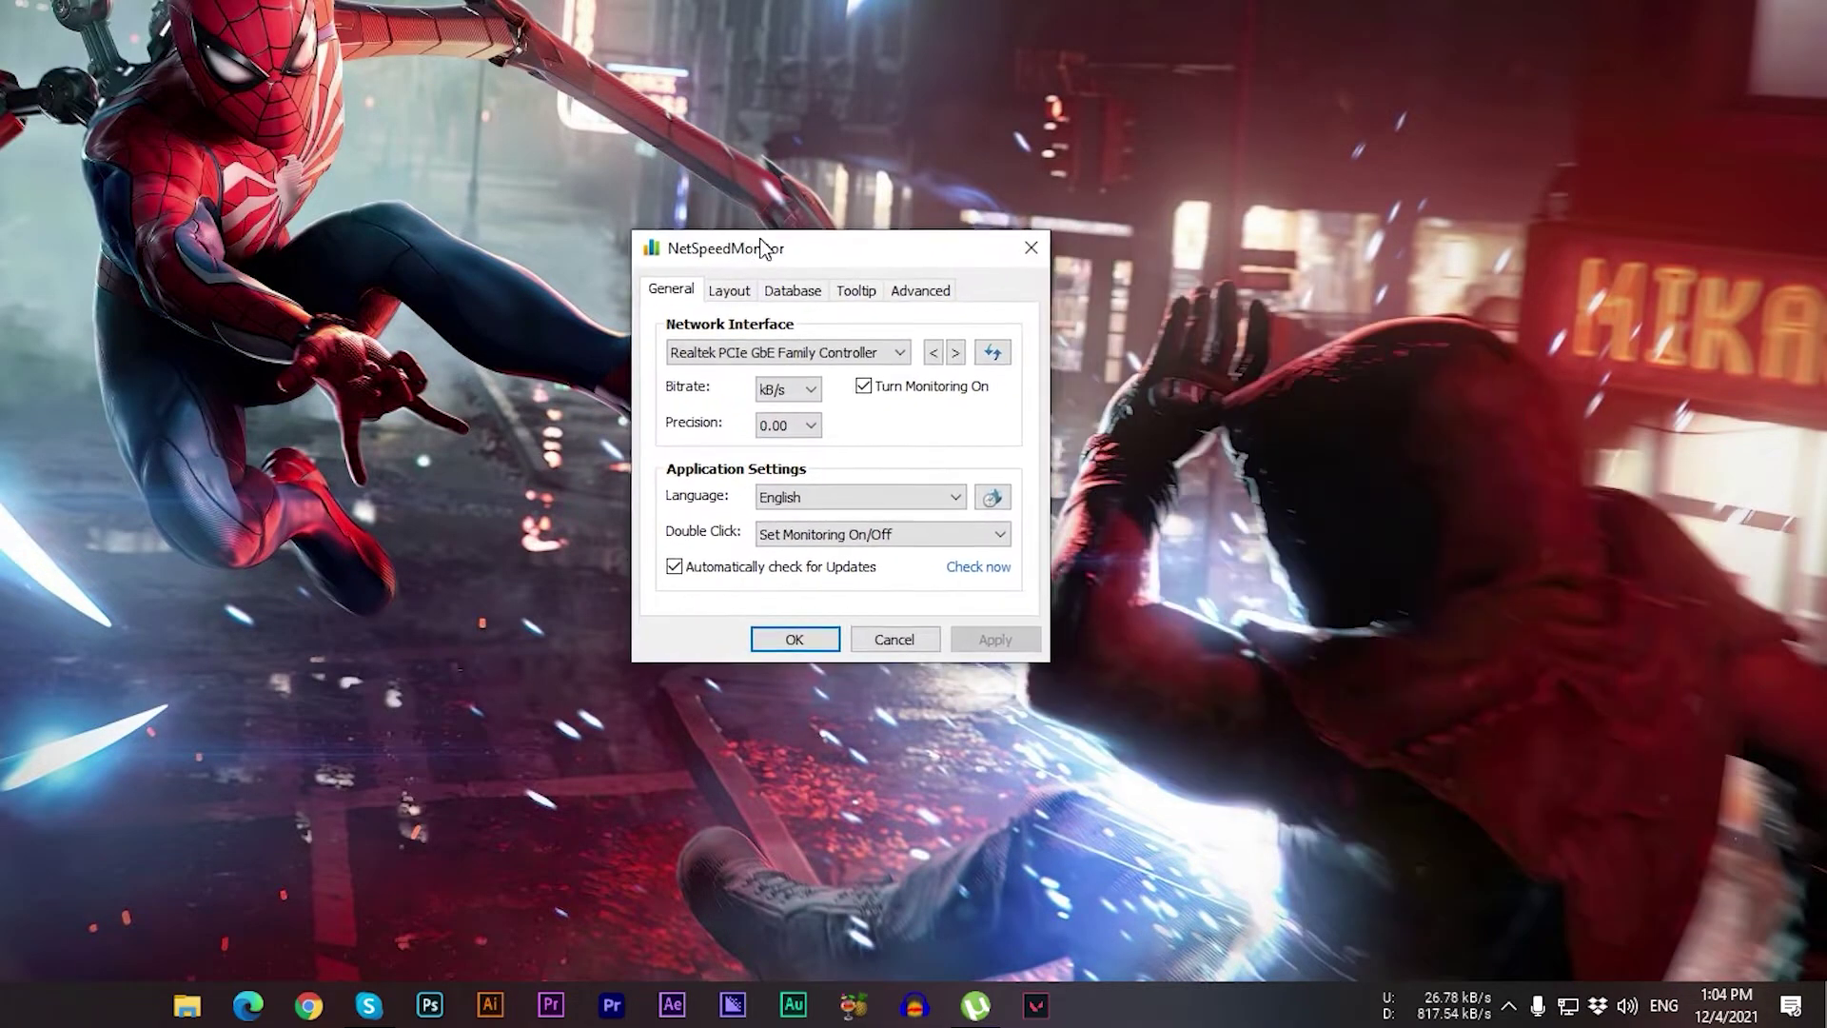
Keep the Realtek network interface, kB/s bitrate and English language in the general settings
{"action": "left_click", "coordinate": [739, 359]}
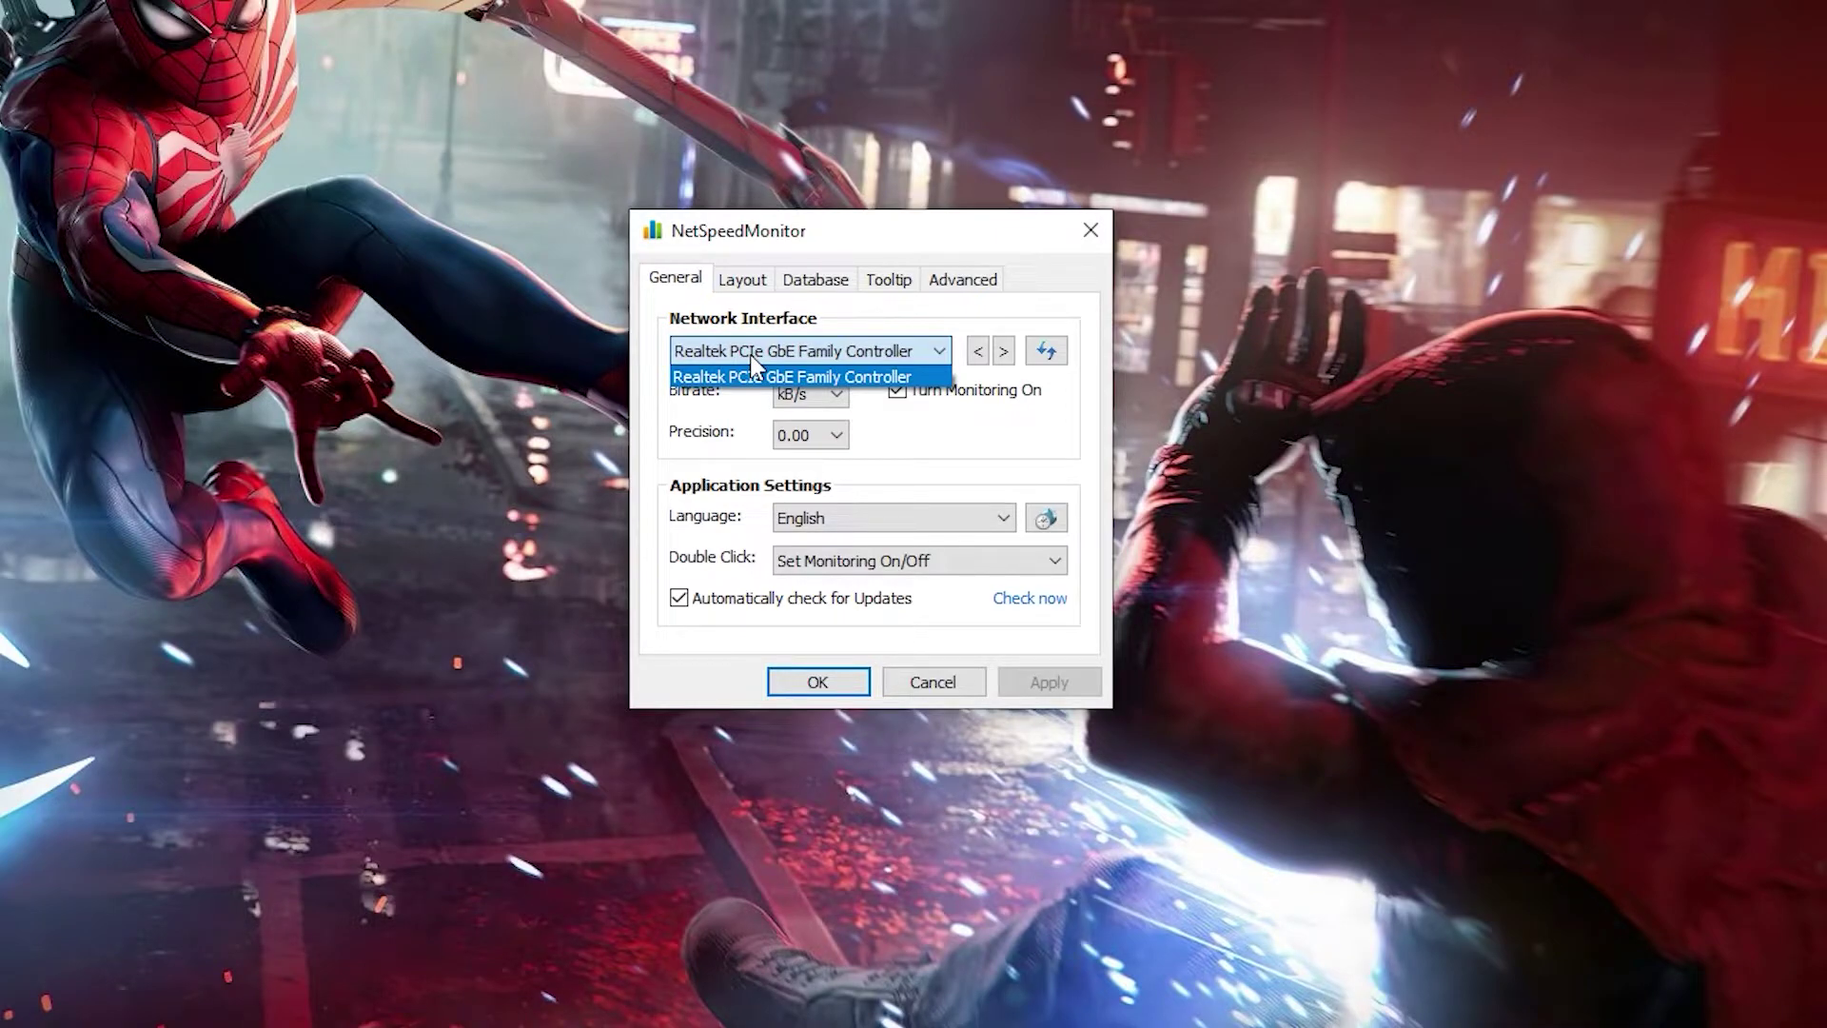
{"action": "left_click", "coordinate": [752, 358]}
{"action": "left_click", "coordinate": [796, 397]}
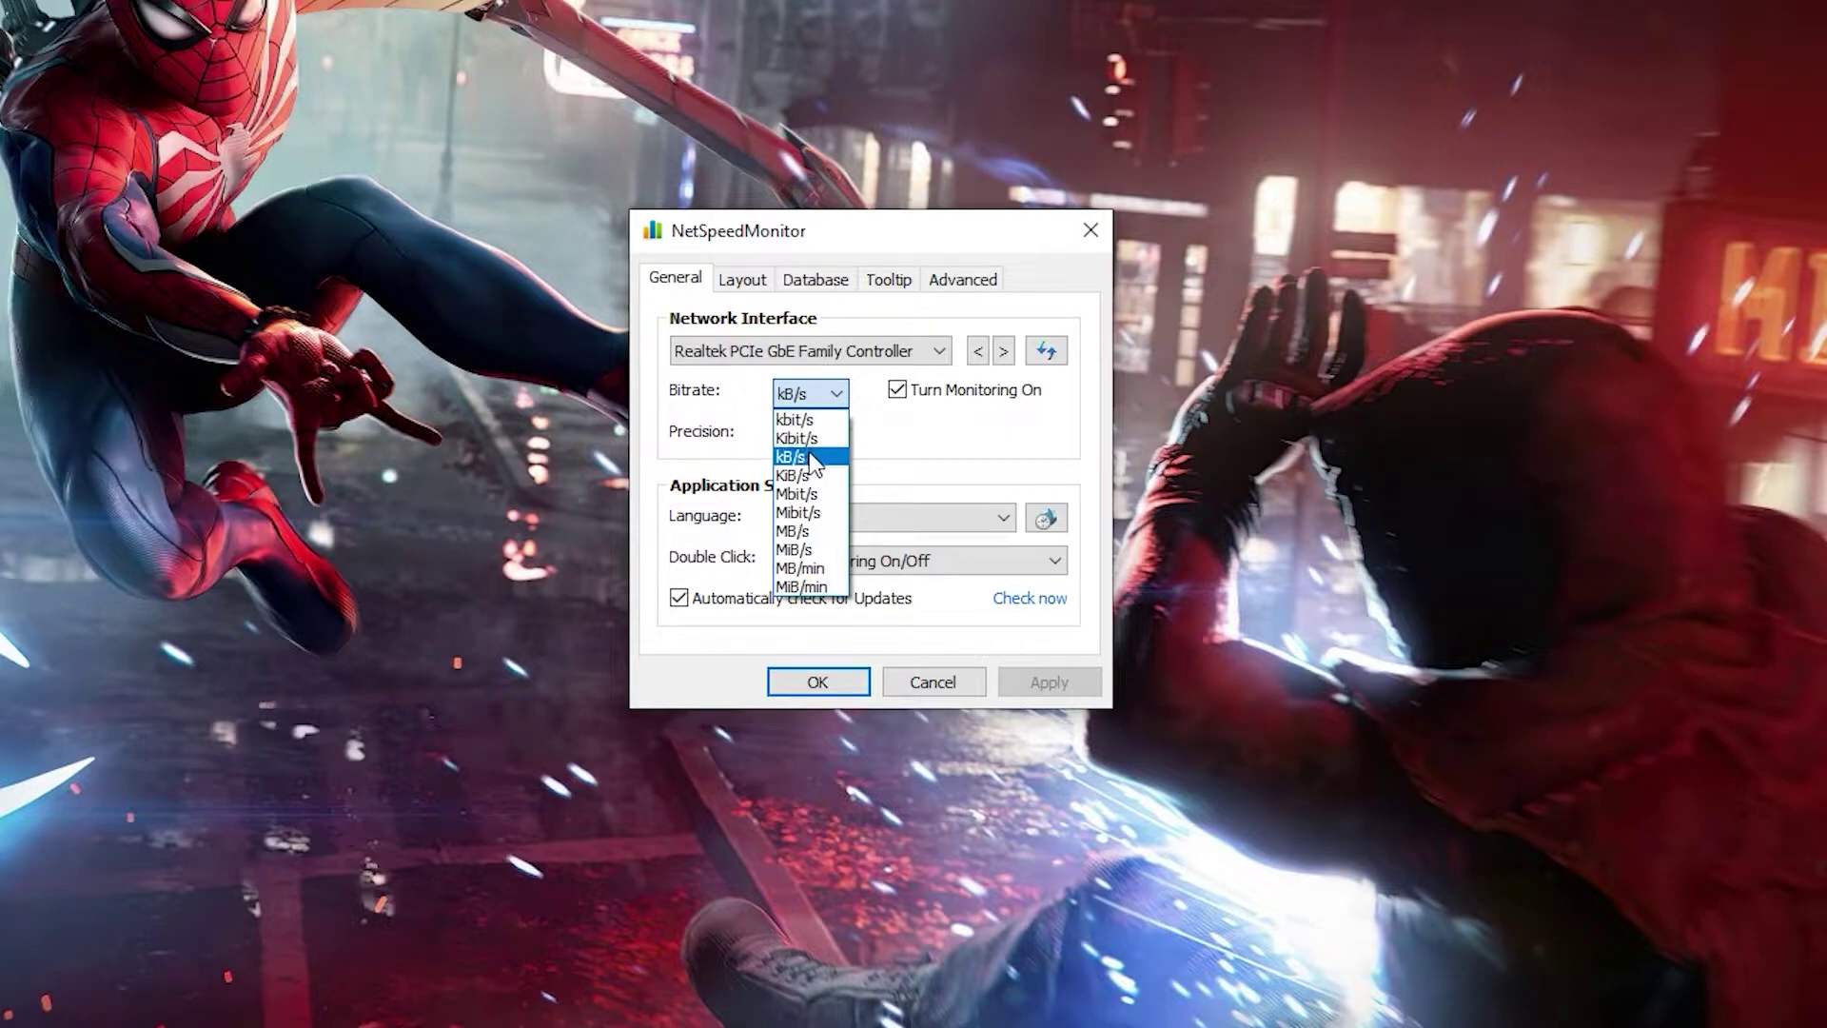
{"action": "left_click", "coordinate": [809, 458]}
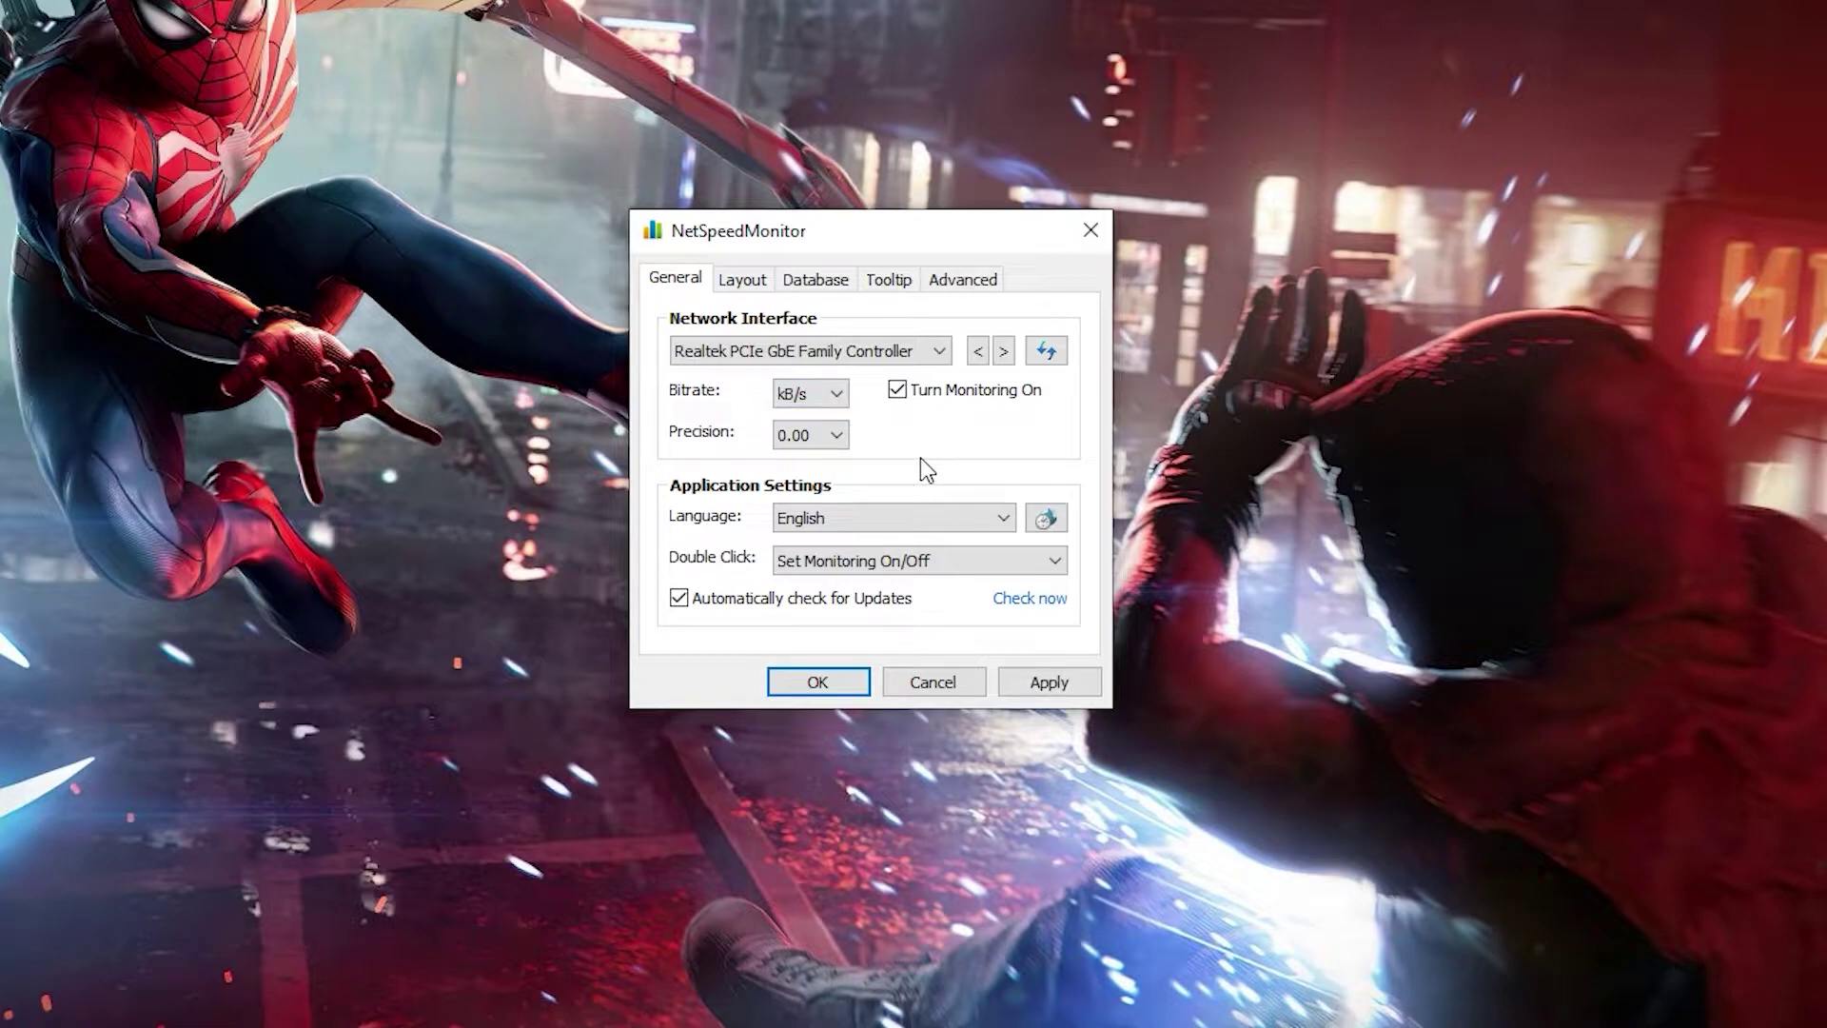
{"action": "left_click", "coordinate": [879, 517]}
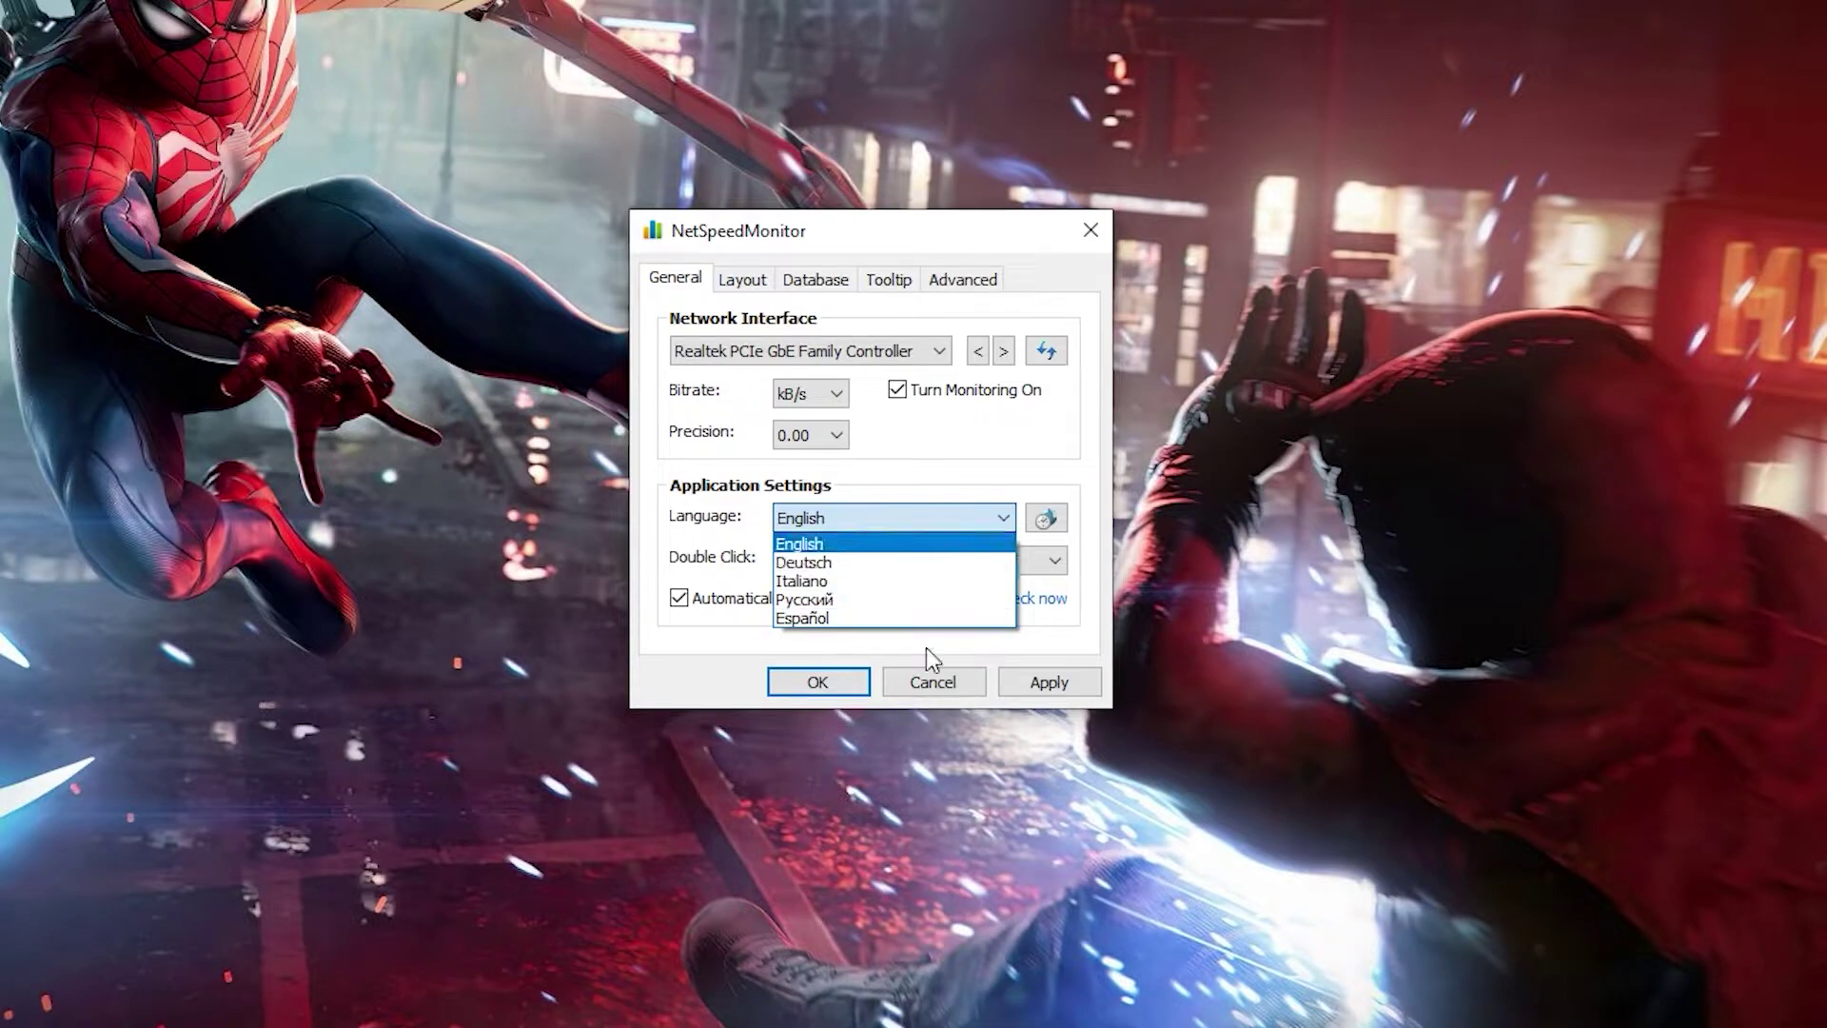
{"action": "left_click", "coordinate": [901, 444]}
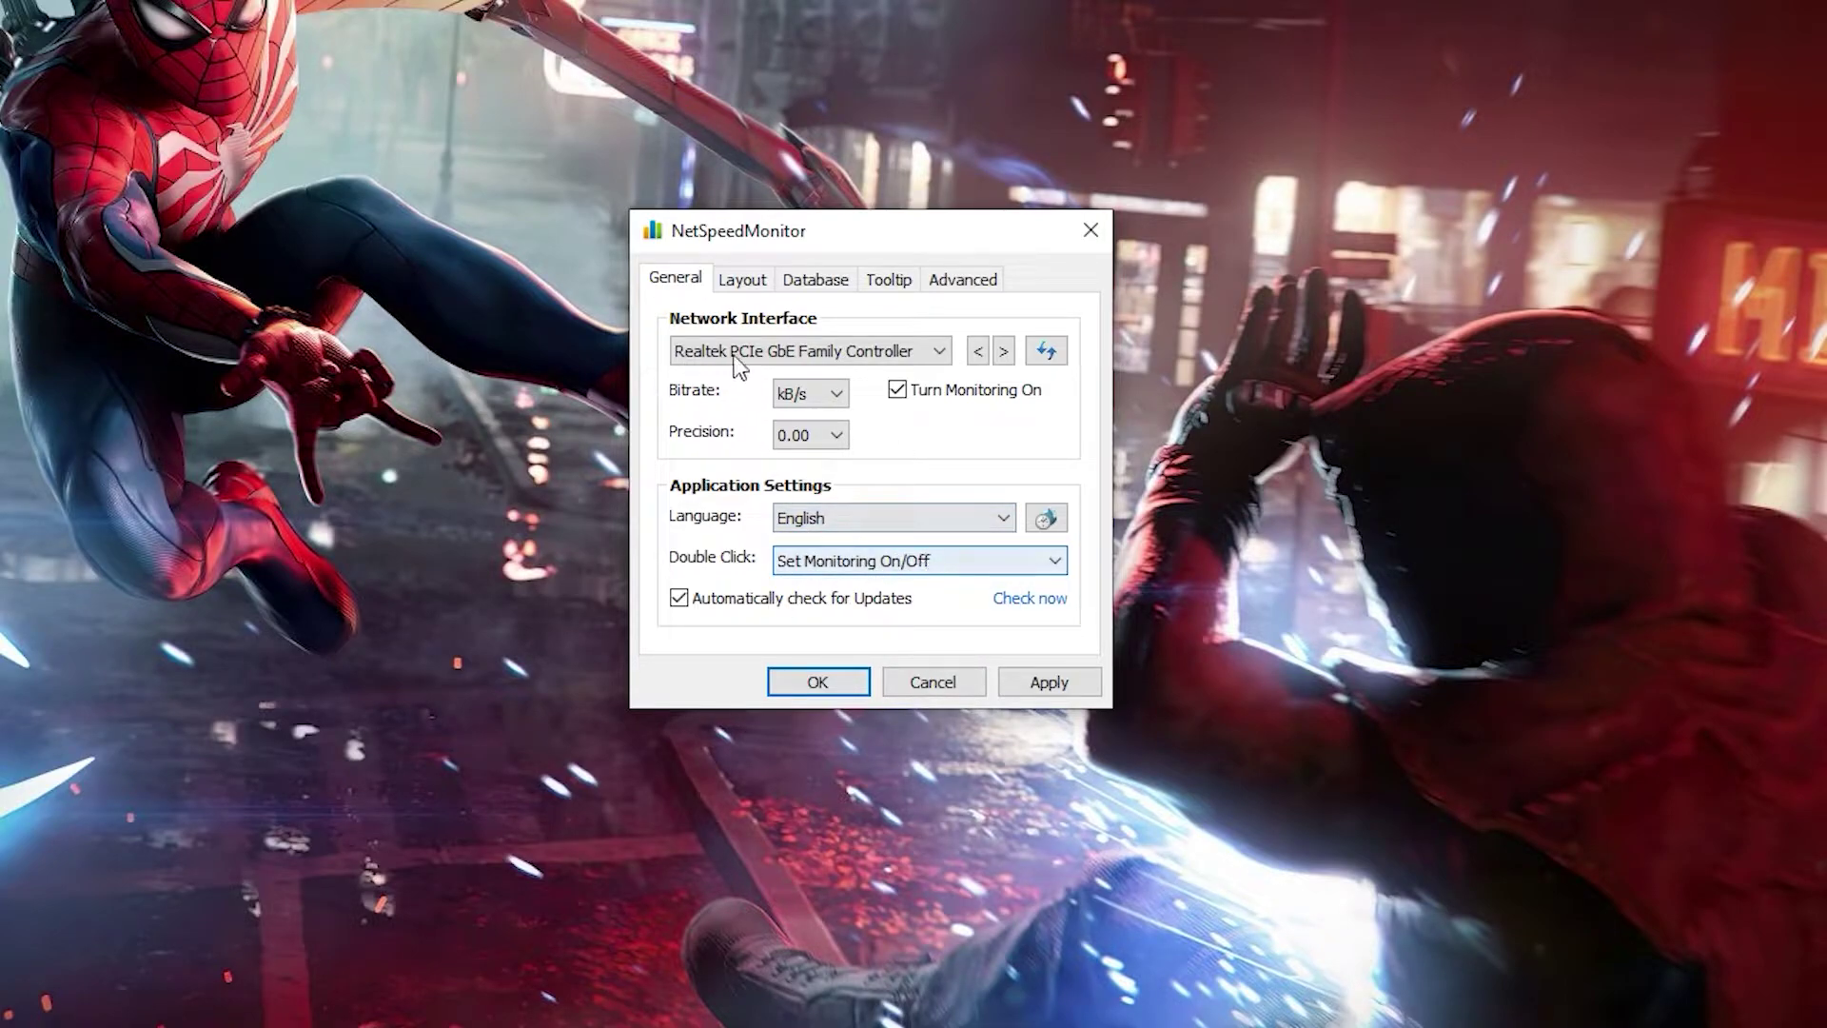
Set the readout's horizontal inner position to Left on the Layout tab and save
{"action": "left_click", "coordinate": [741, 280]}
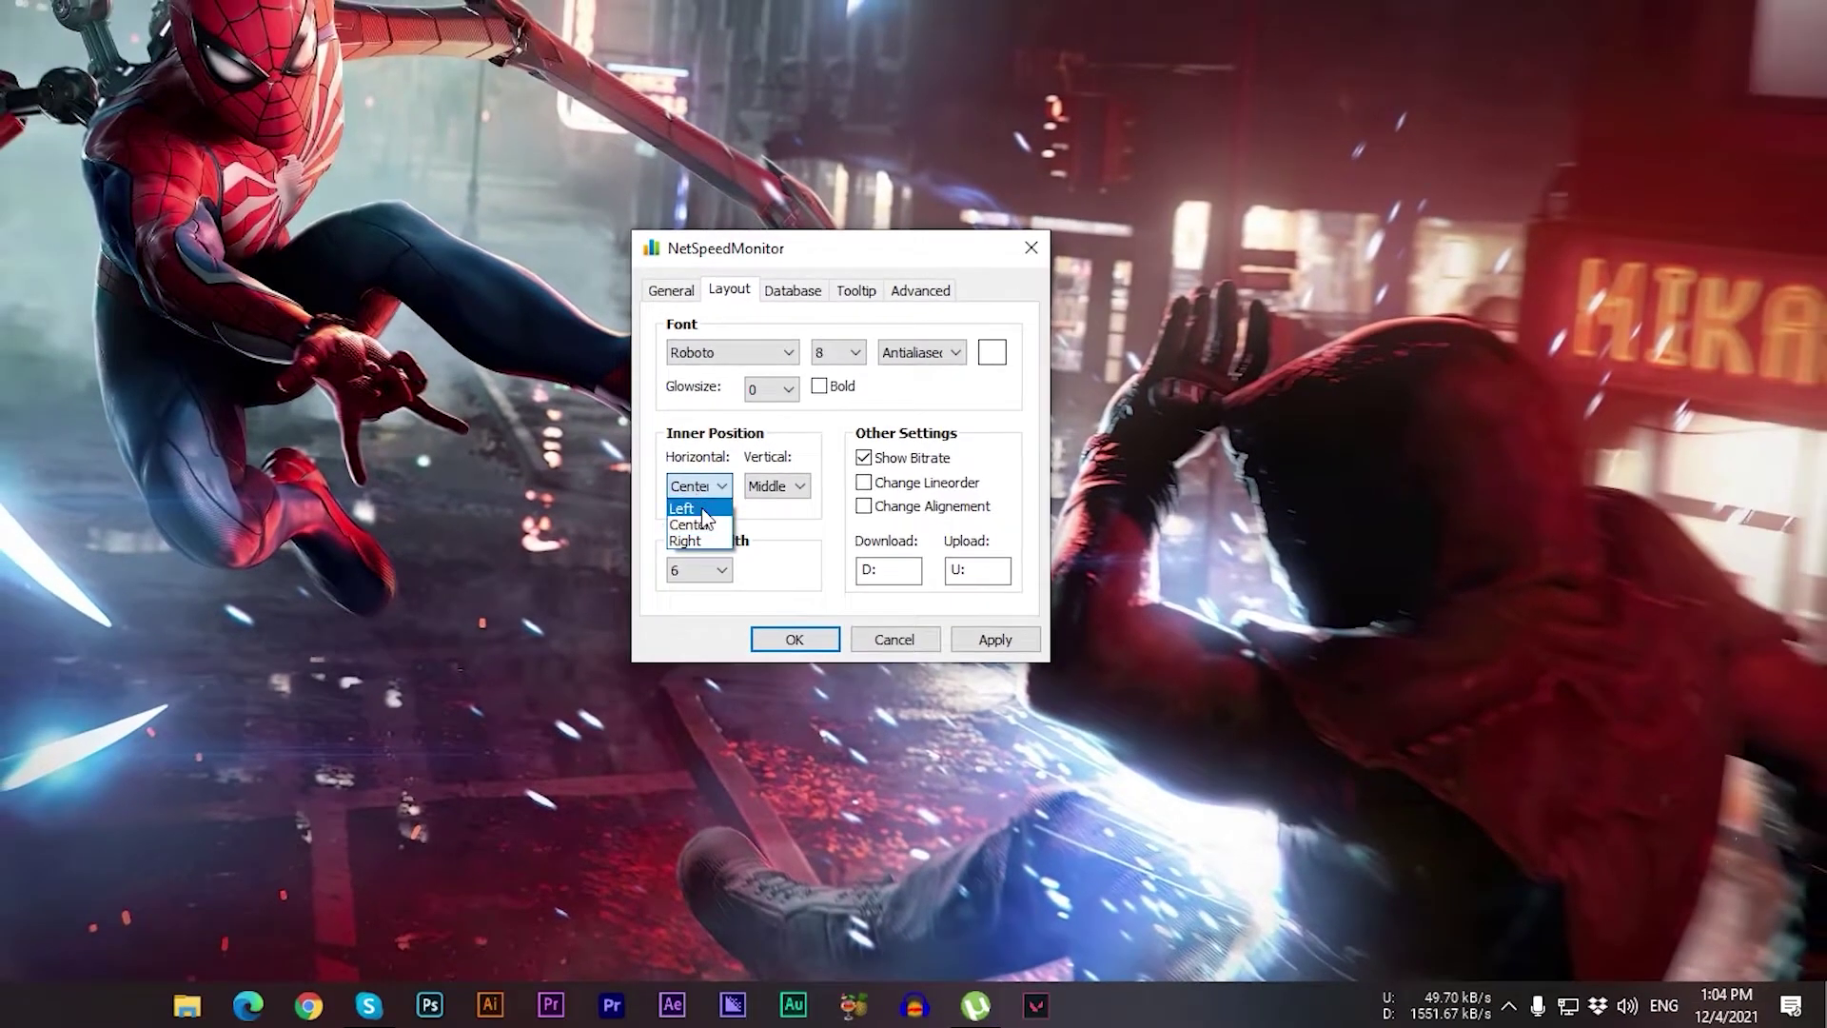
{"action": "left_click", "coordinate": [709, 505]}
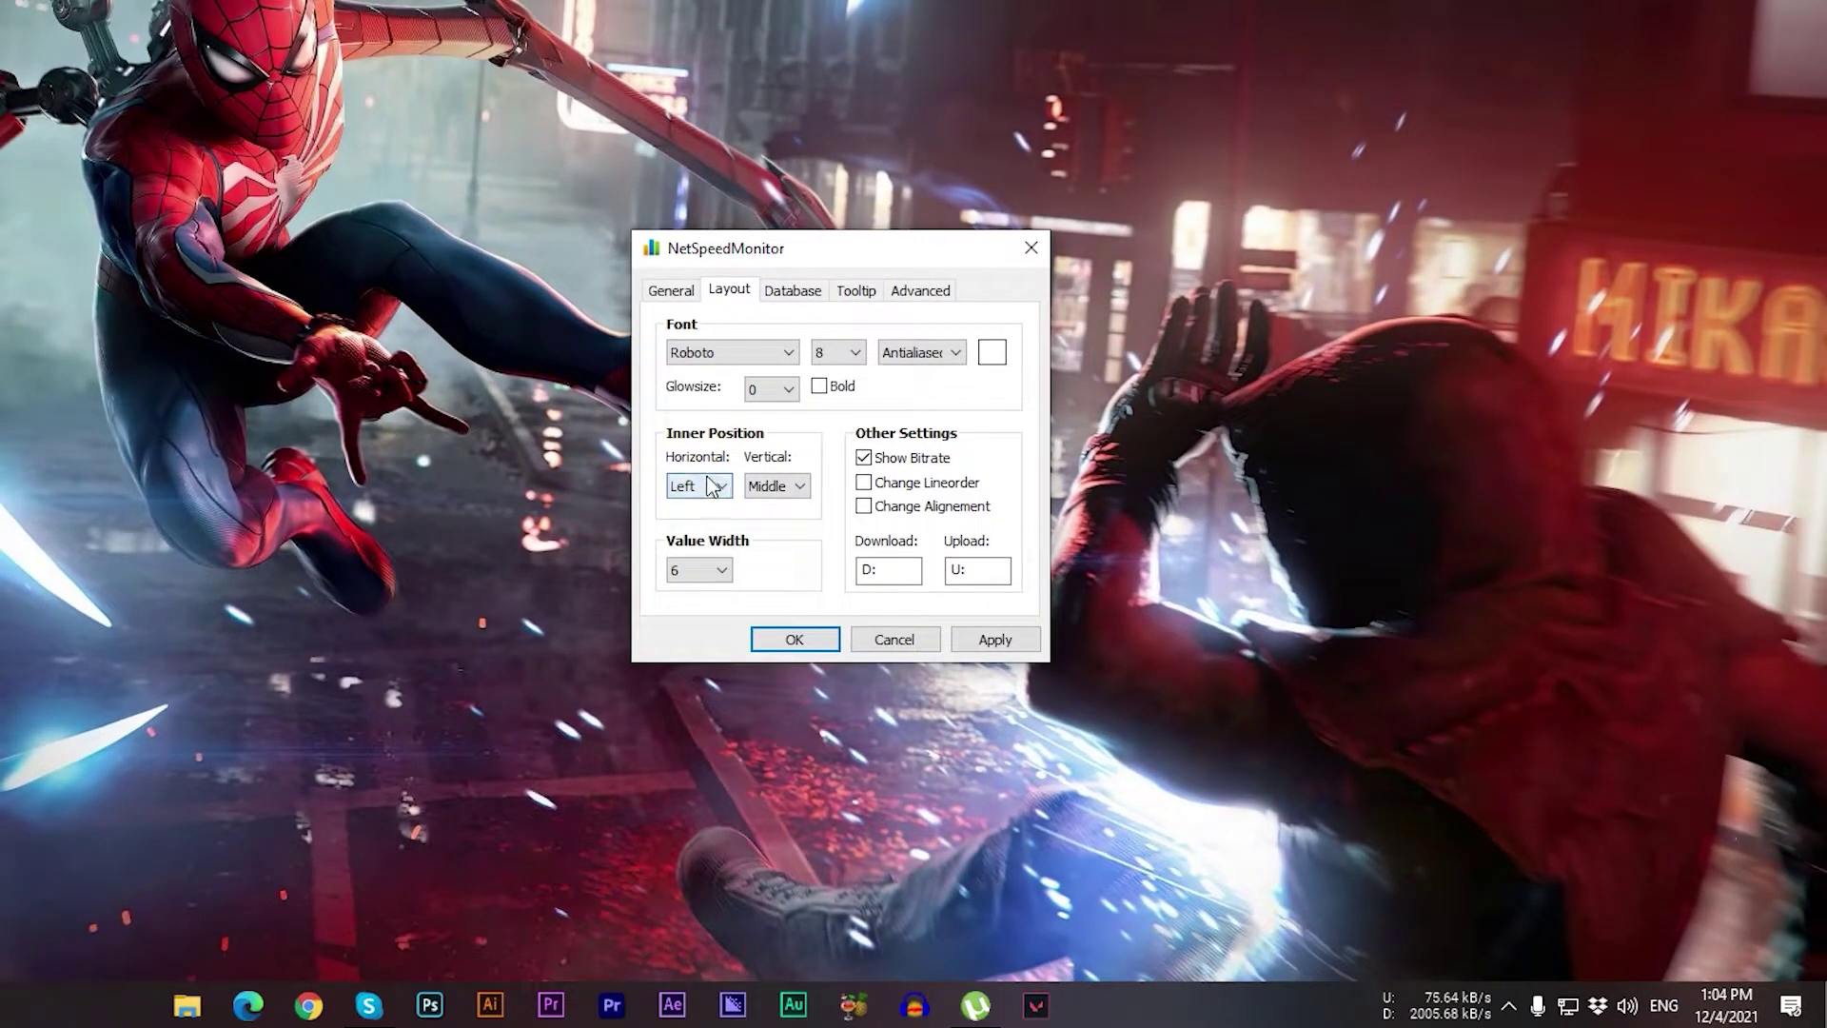
{"action": "left_click", "coordinate": [993, 643]}
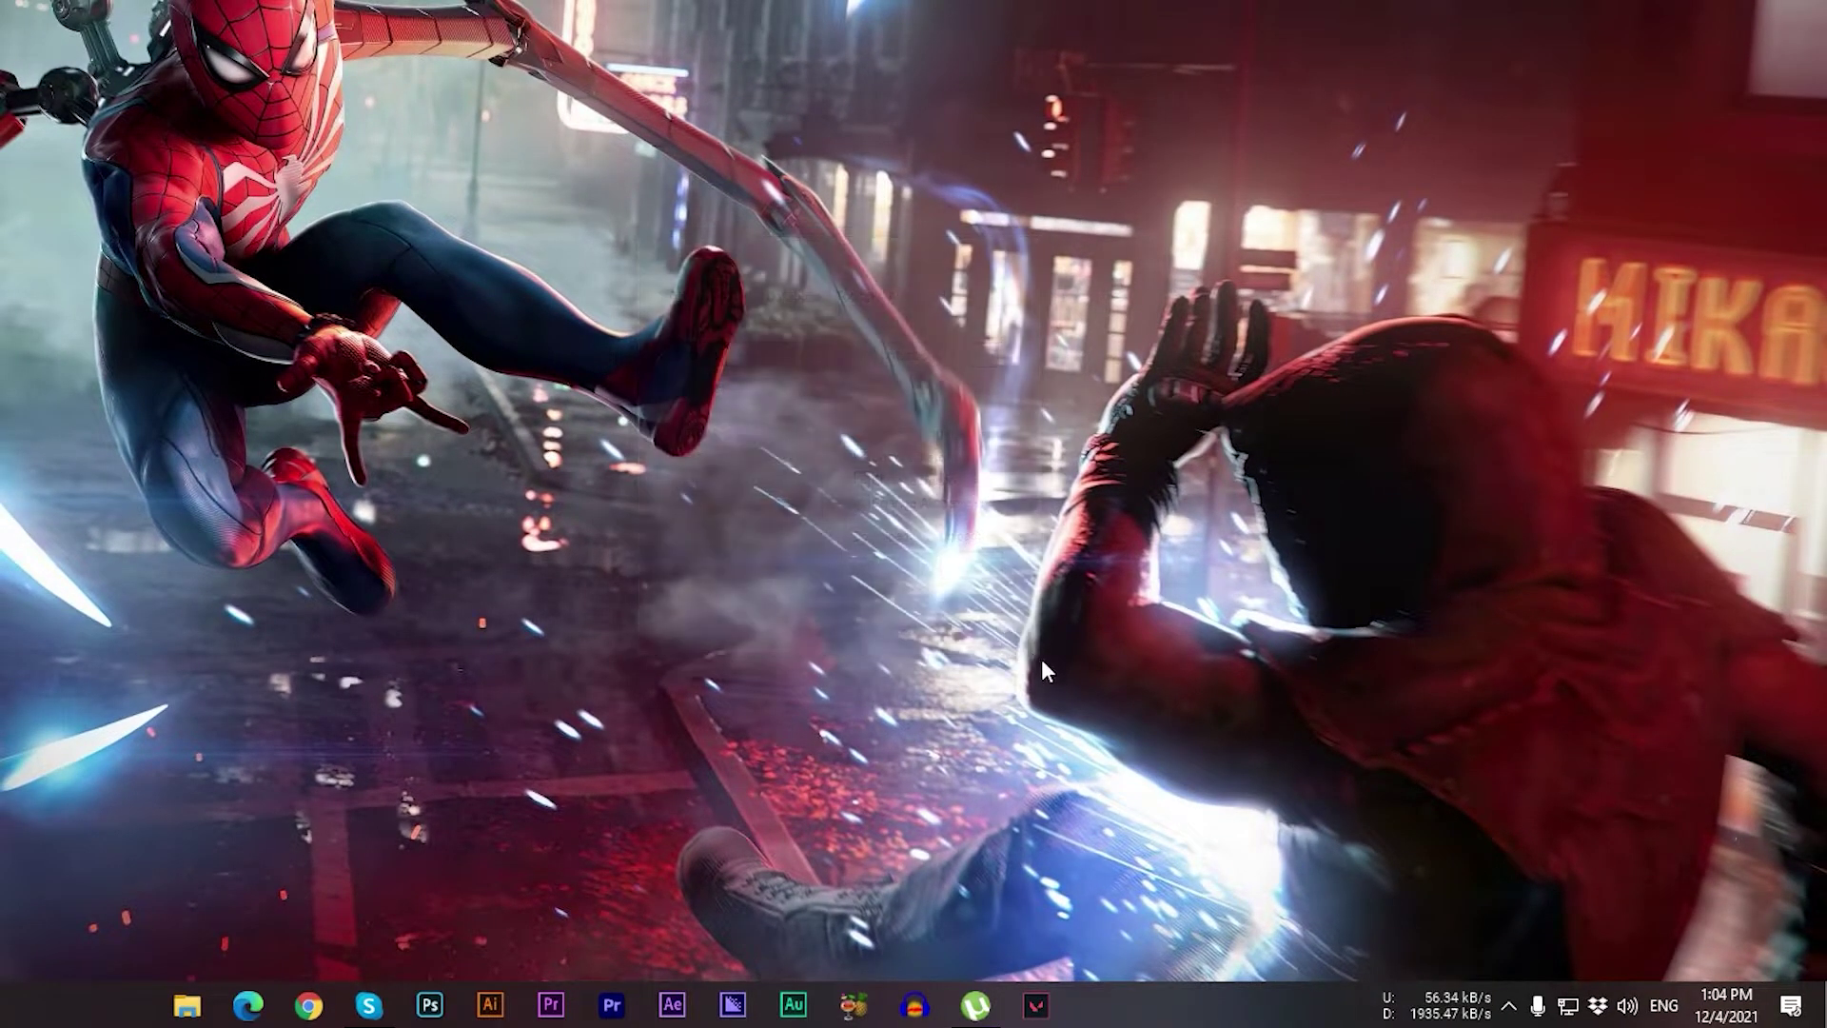
{"action": "right_click", "coordinate": [1447, 1011]}
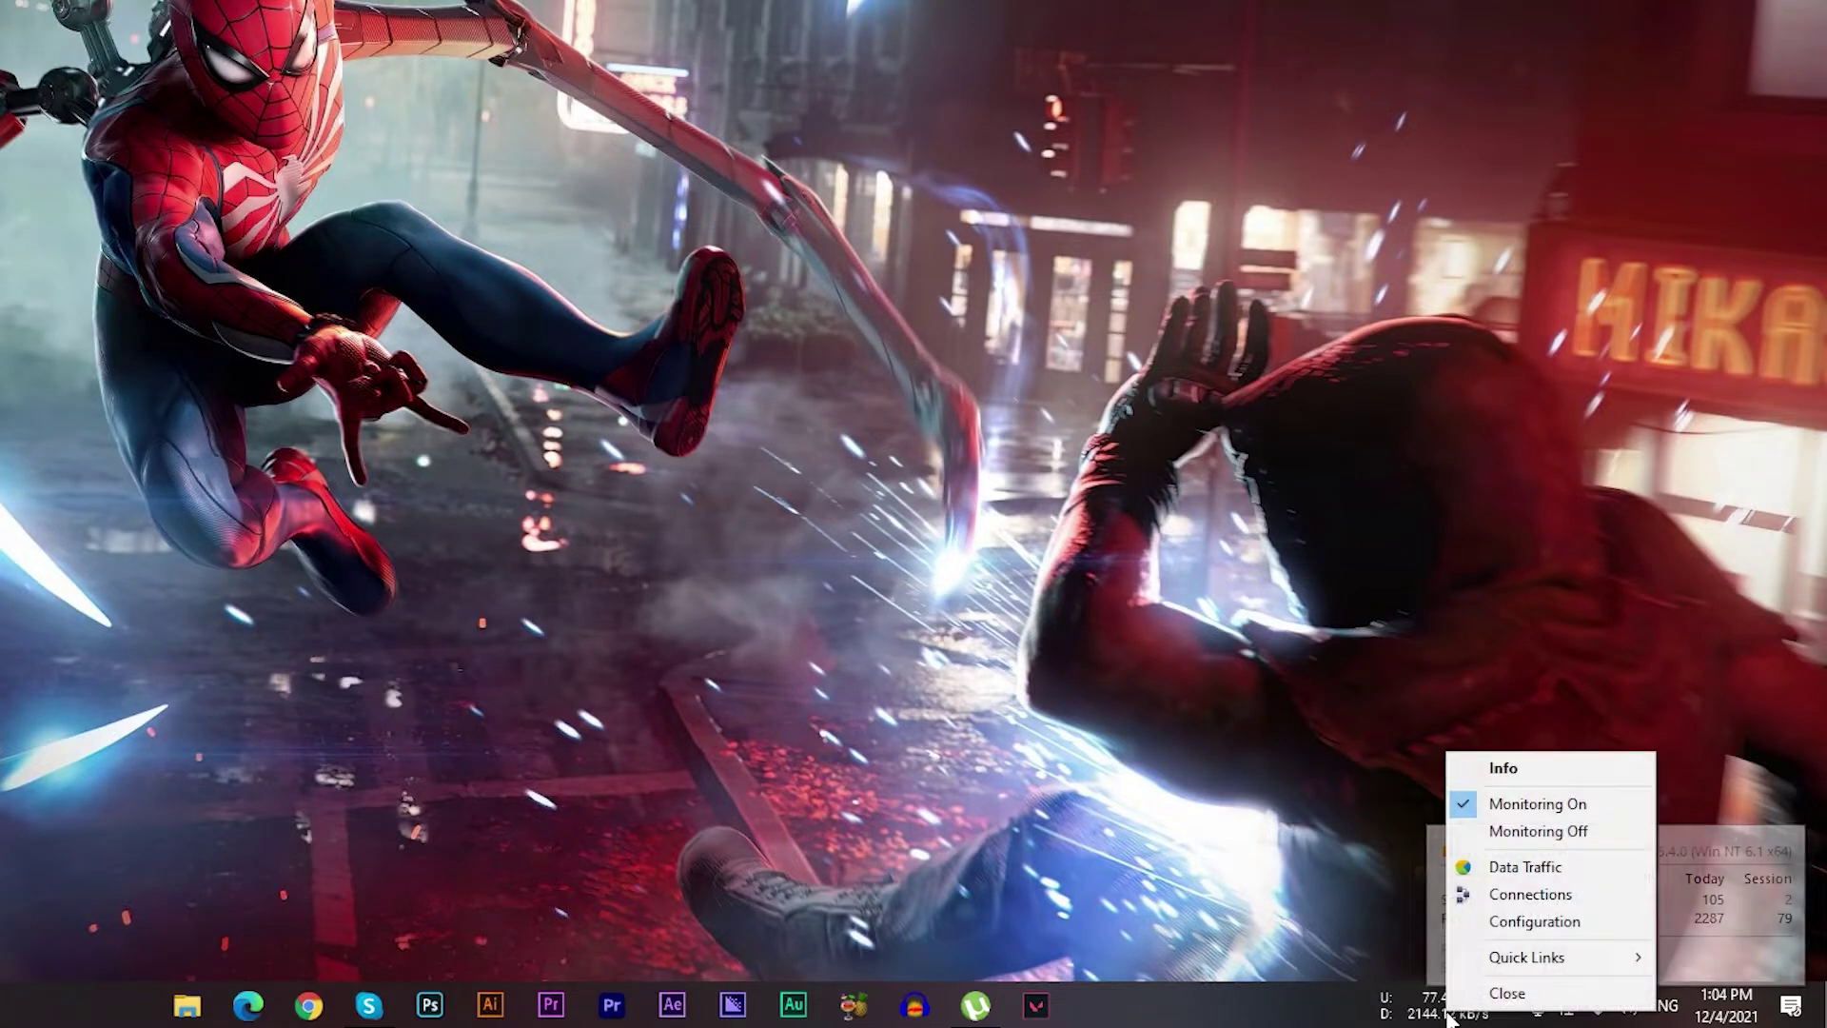
Set the readout's vertical position to Top in the Layout settings, then apply and close
{"action": "left_click", "coordinate": [1502, 923]}
{"action": "left_click_drag", "start_coordinate": [1566, 543], "coordinate": [660, 295]}
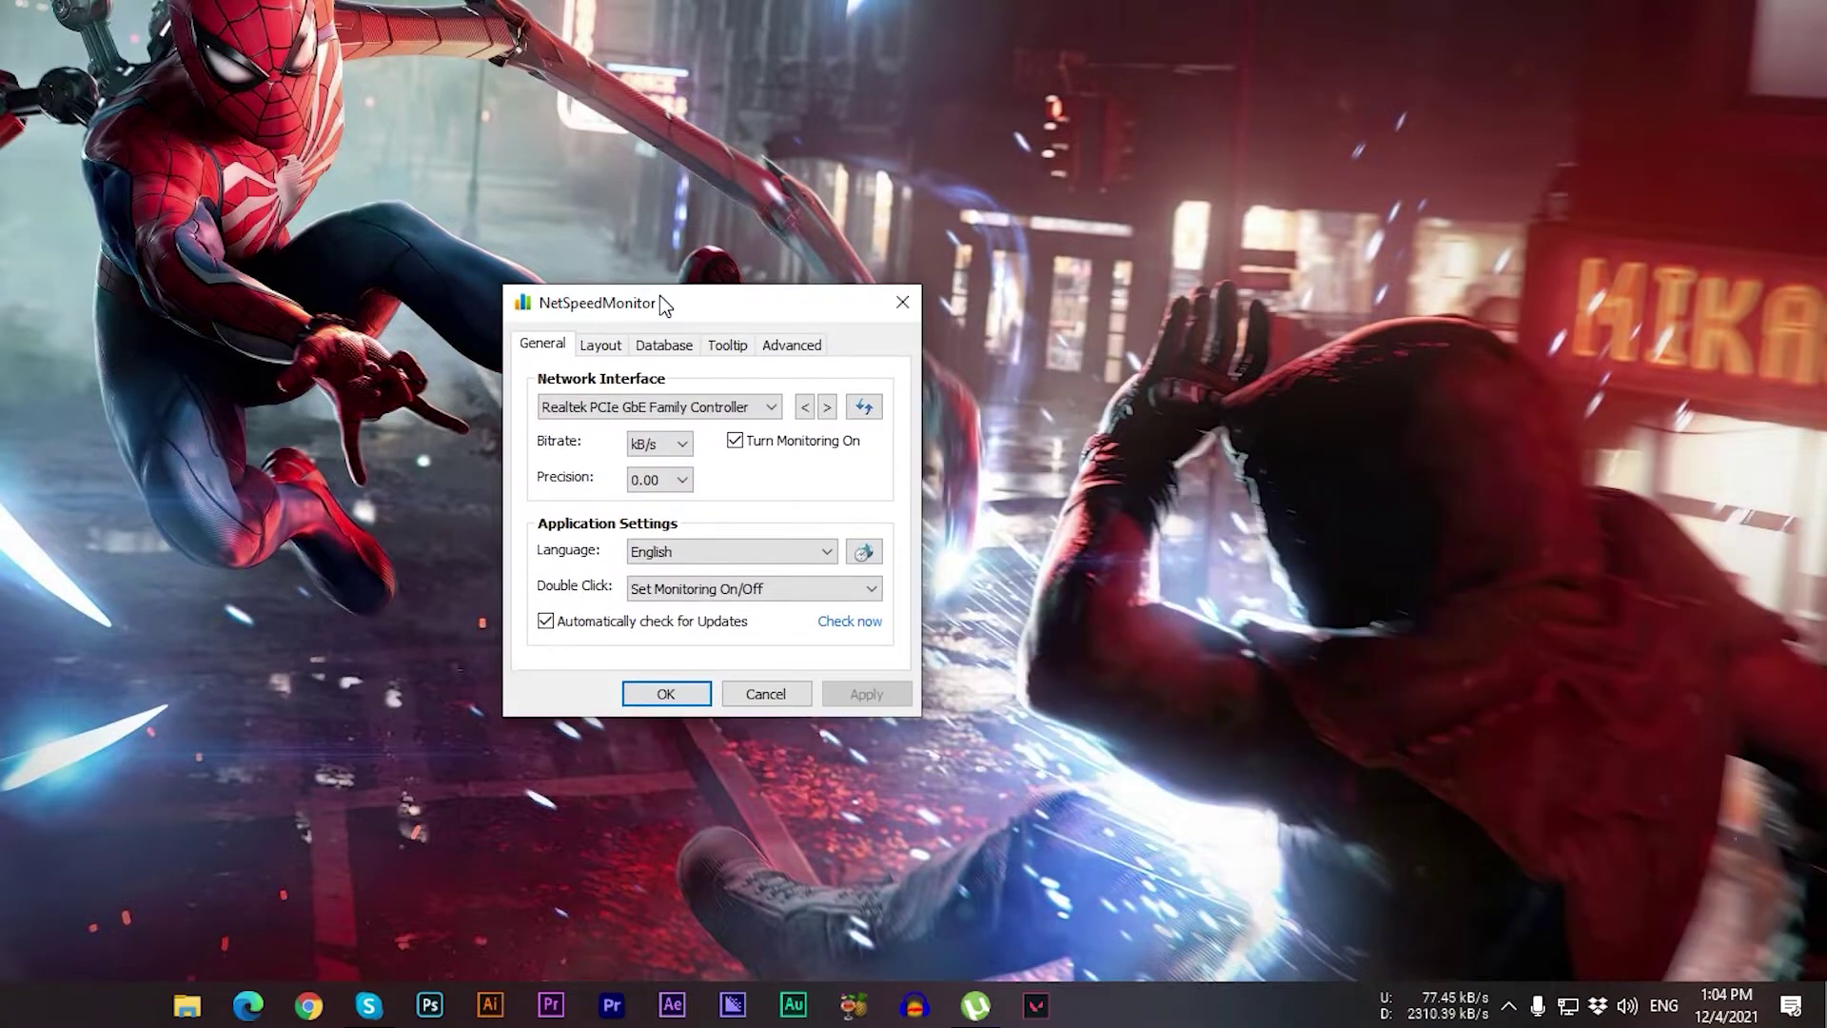
{"action": "left_click", "coordinate": [601, 345]}
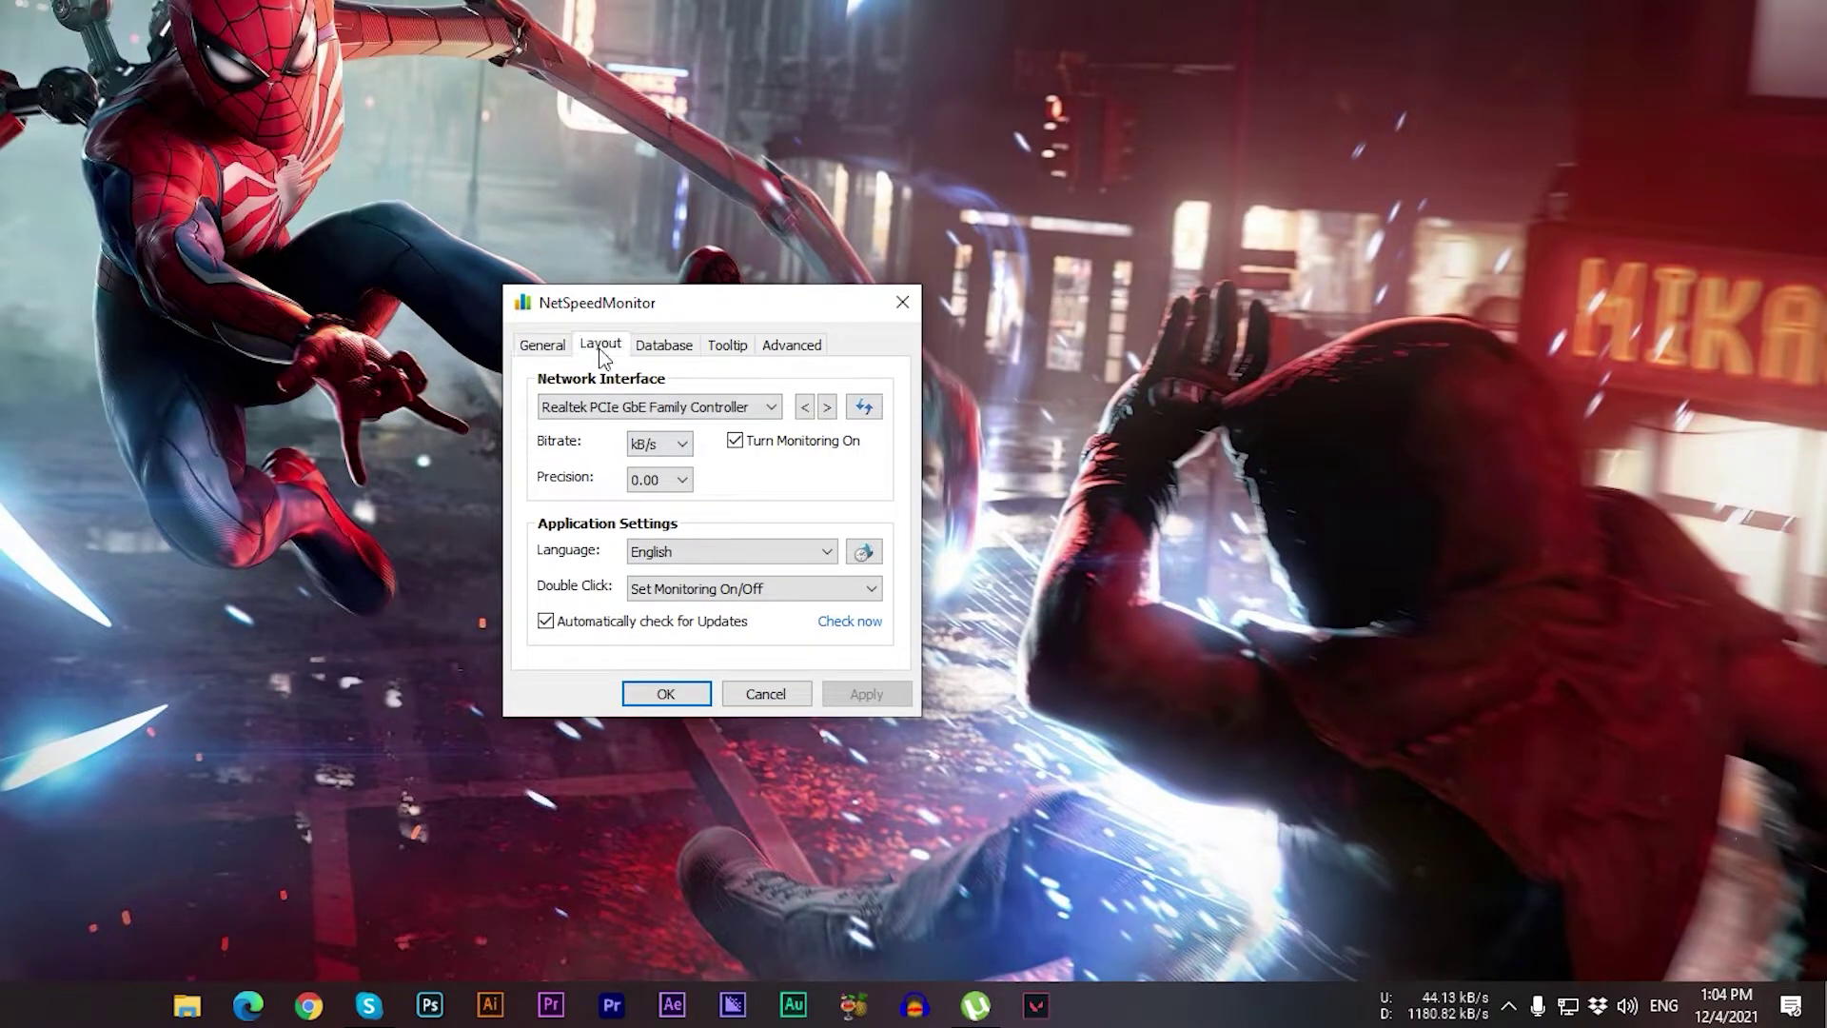
{"action": "left_click", "coordinate": [645, 540]}
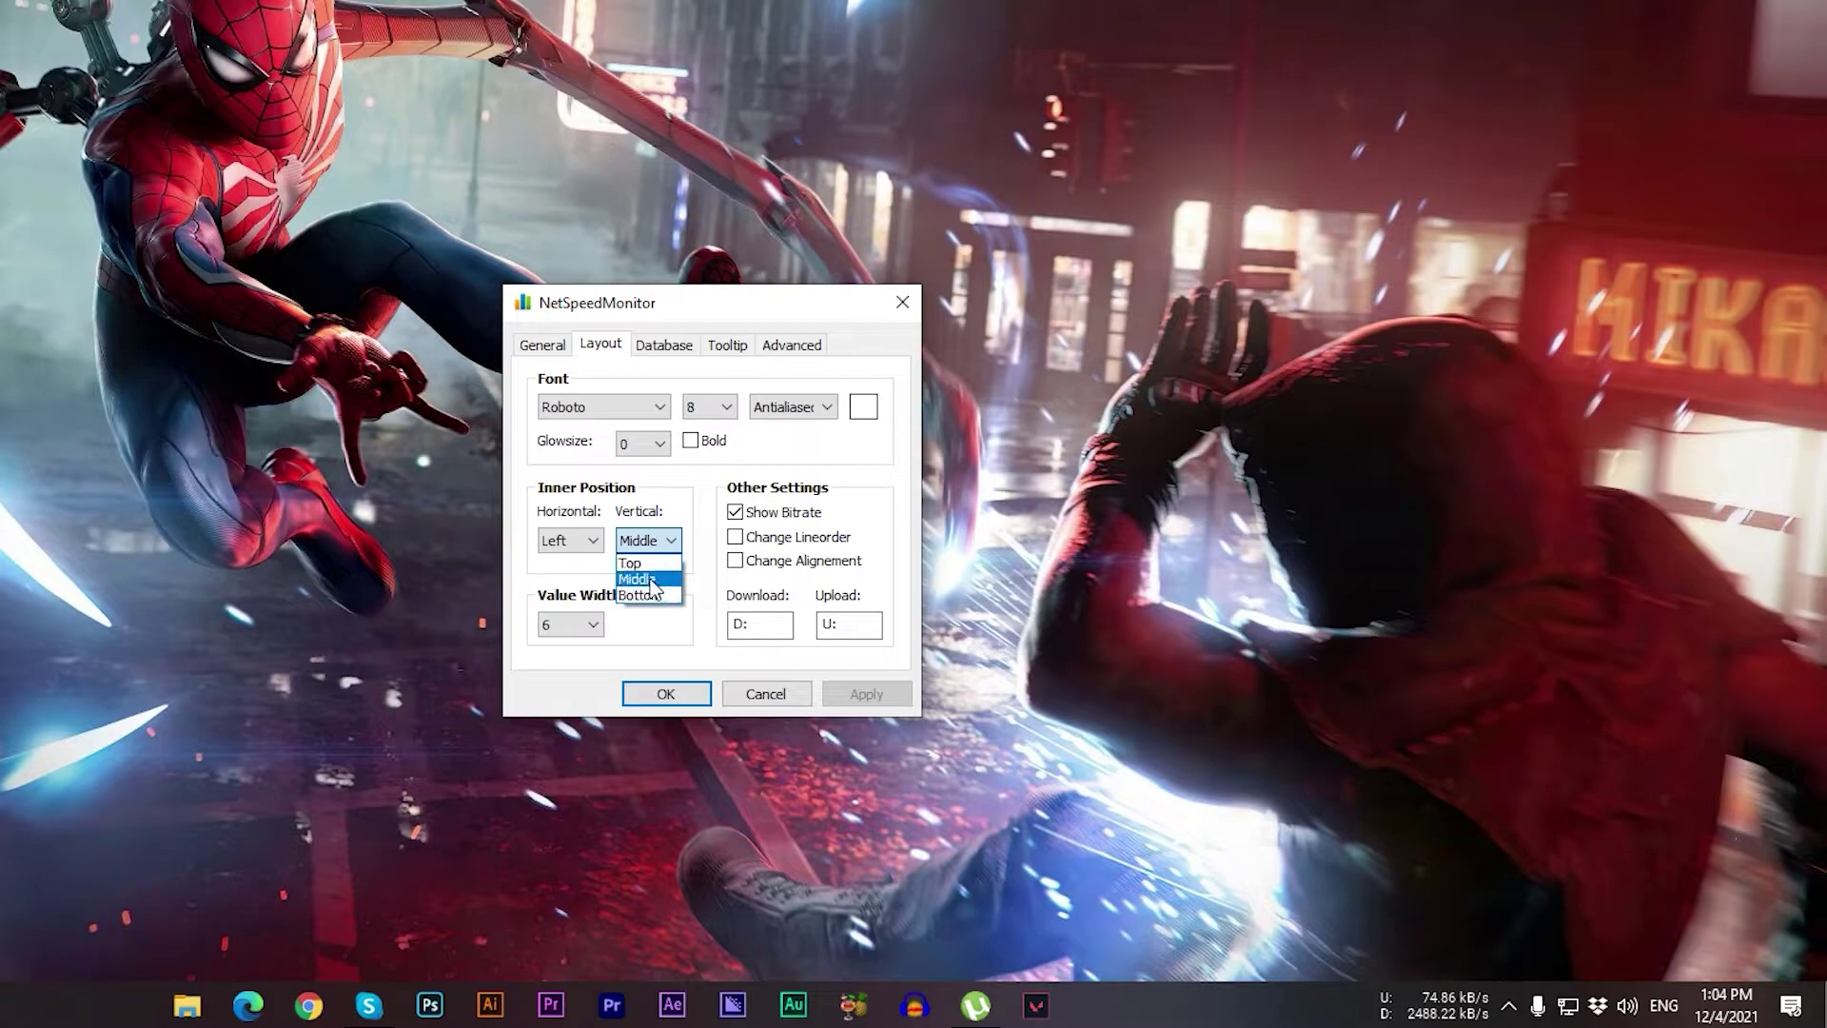
{"action": "left_click", "coordinate": [630, 562]}
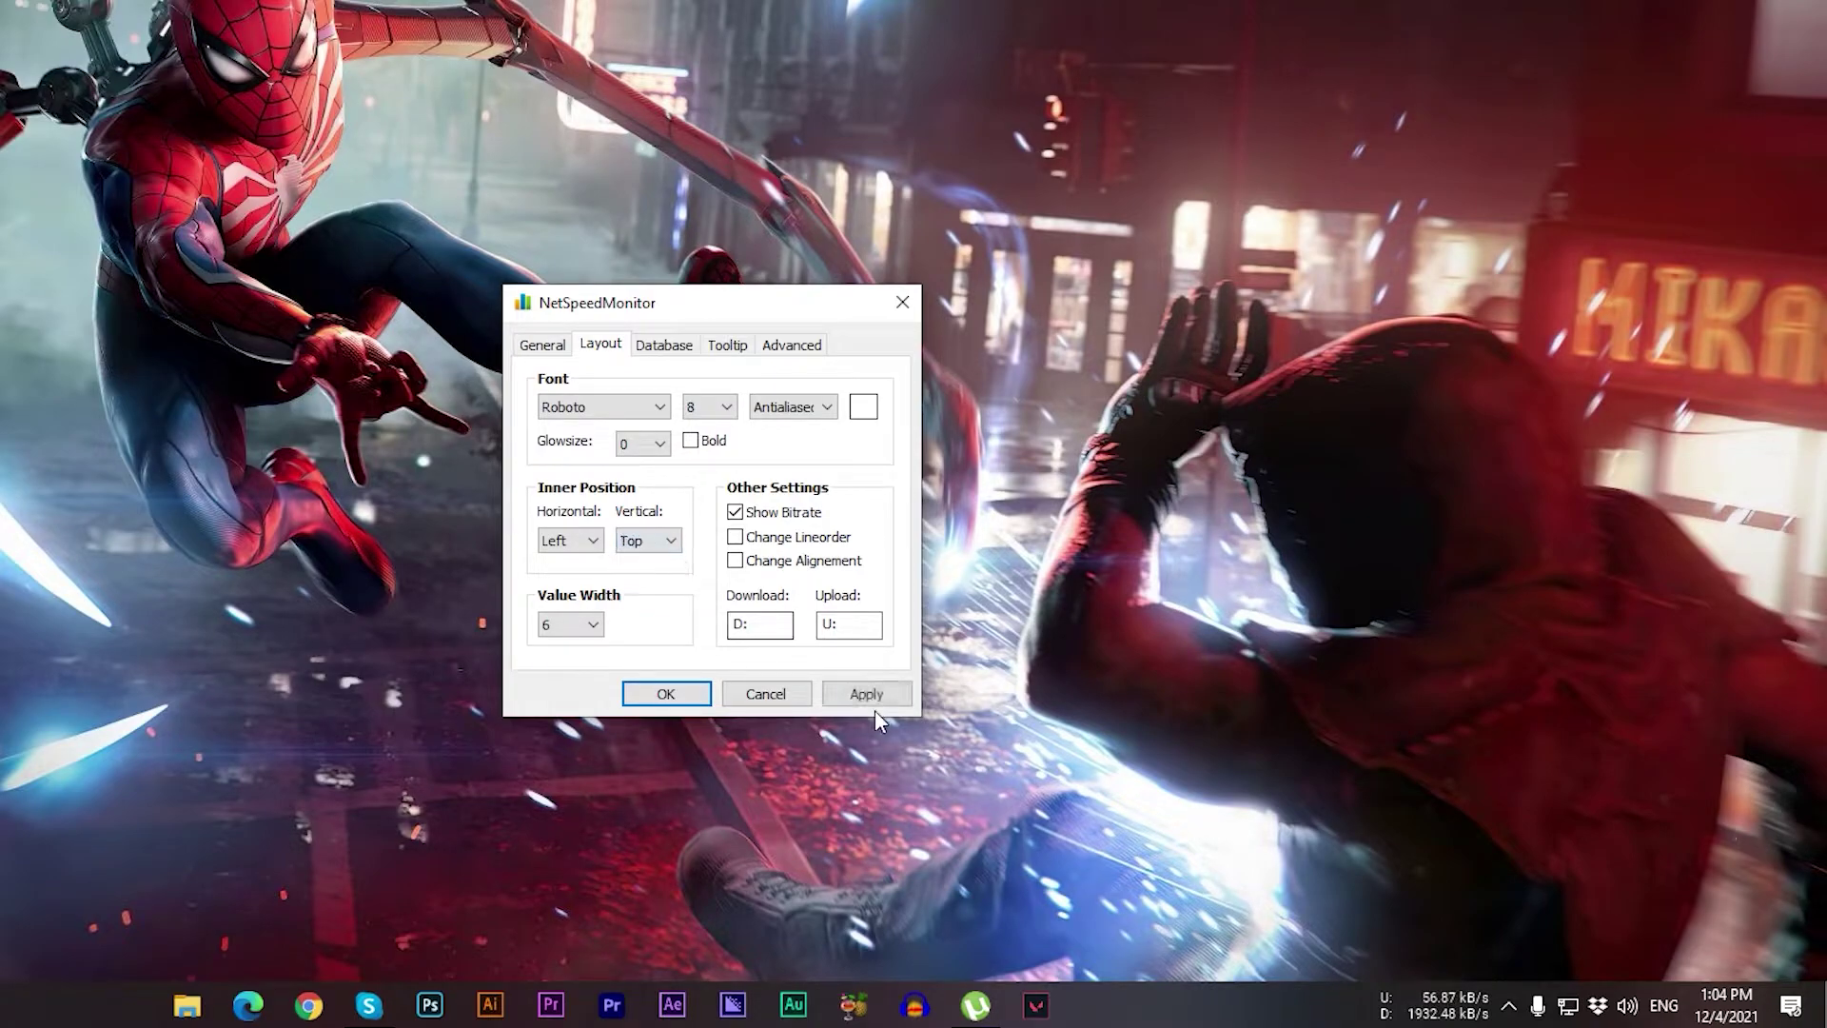
{"action": "left_click", "coordinate": [866, 693]}
{"action": "left_click", "coordinate": [666, 693]}
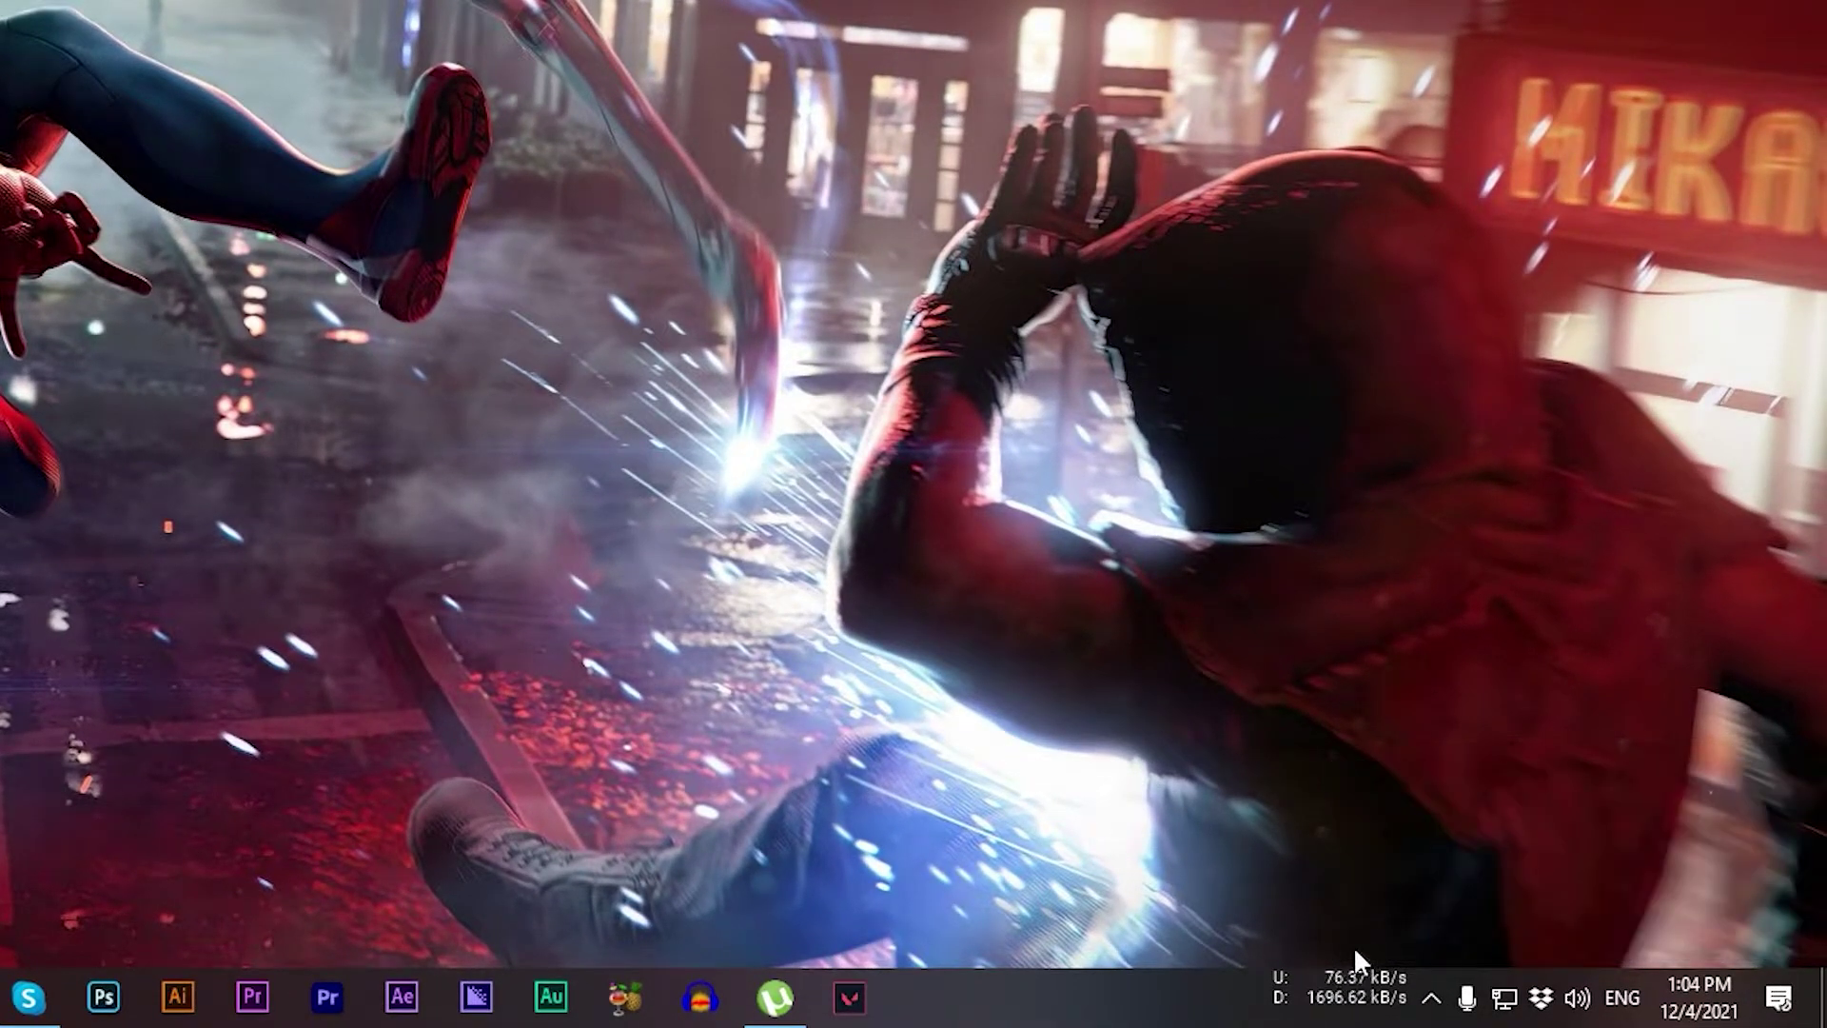
Set the readout's Layout to Middle vertically and Center horizontally, then apply and close
{"action": "right_click", "coordinate": [1343, 996]}
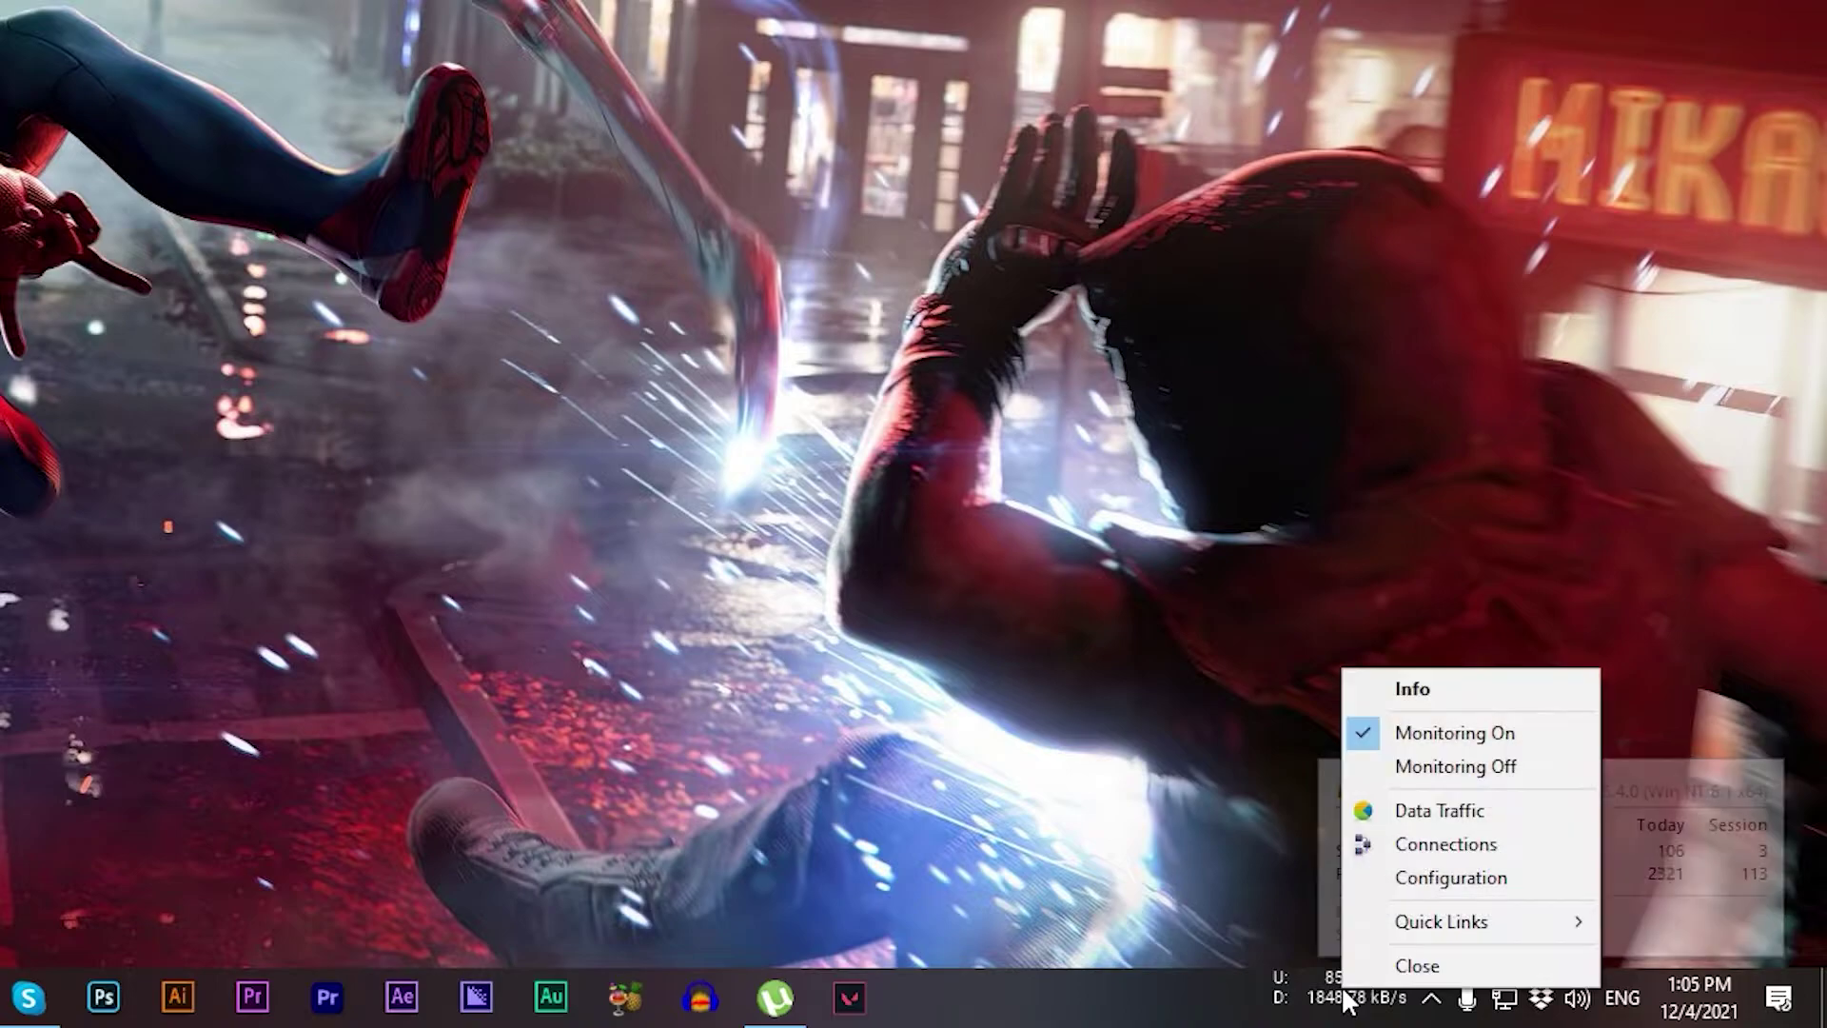
{"action": "left_click", "coordinate": [1430, 886]}
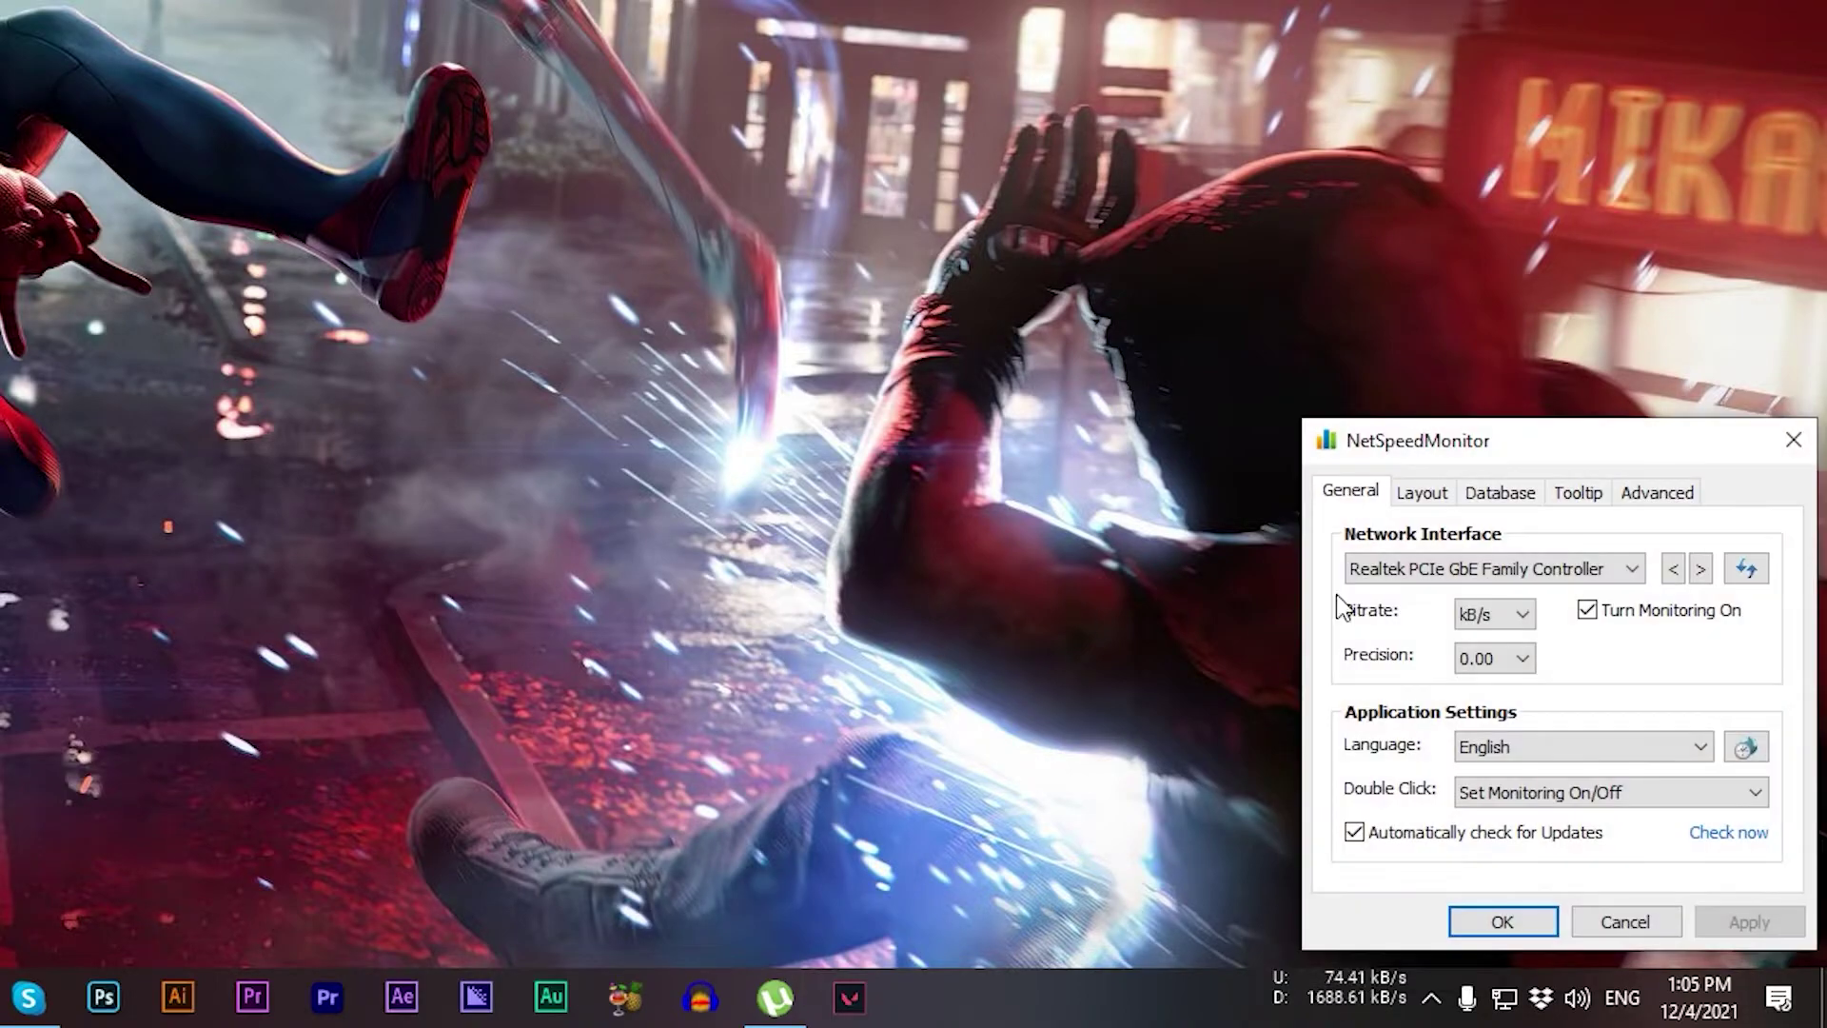
{"action": "left_click_drag", "start_coordinate": [1437, 447], "coordinate": [473, 234]}
{"action": "left_click", "coordinate": [458, 277]}
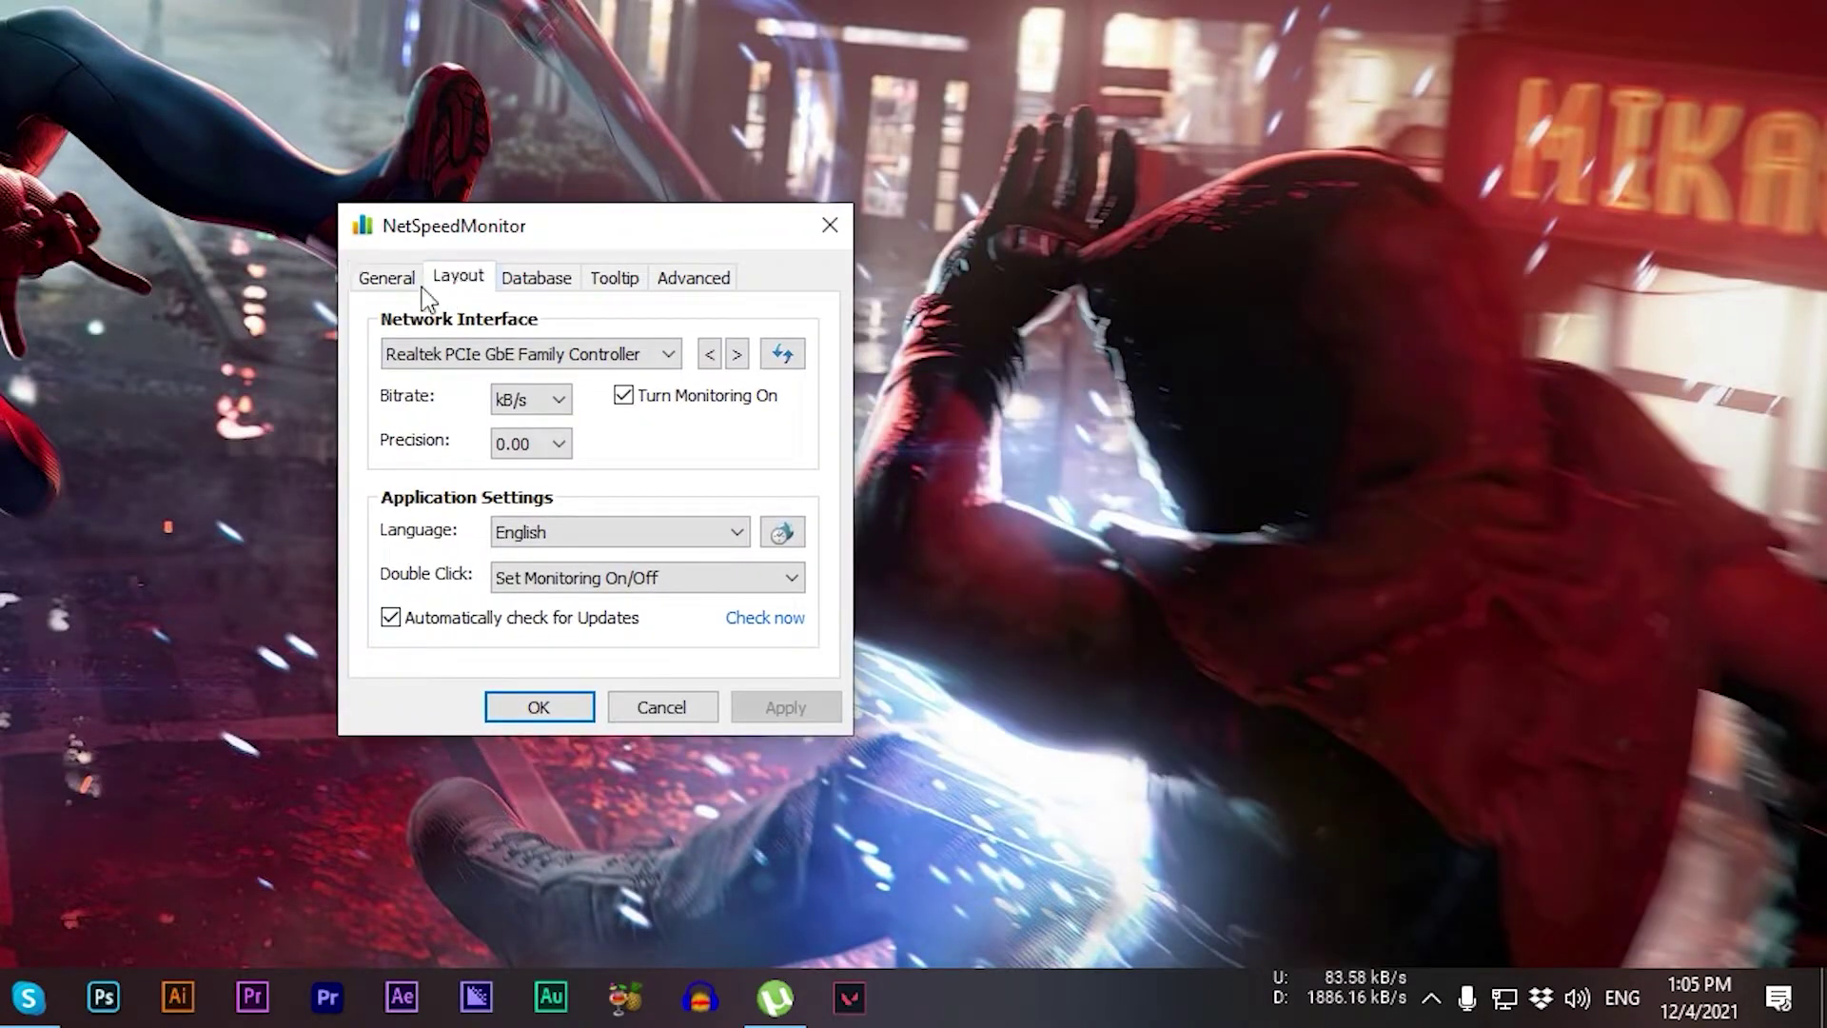
{"action": "left_click", "coordinate": [544, 518]}
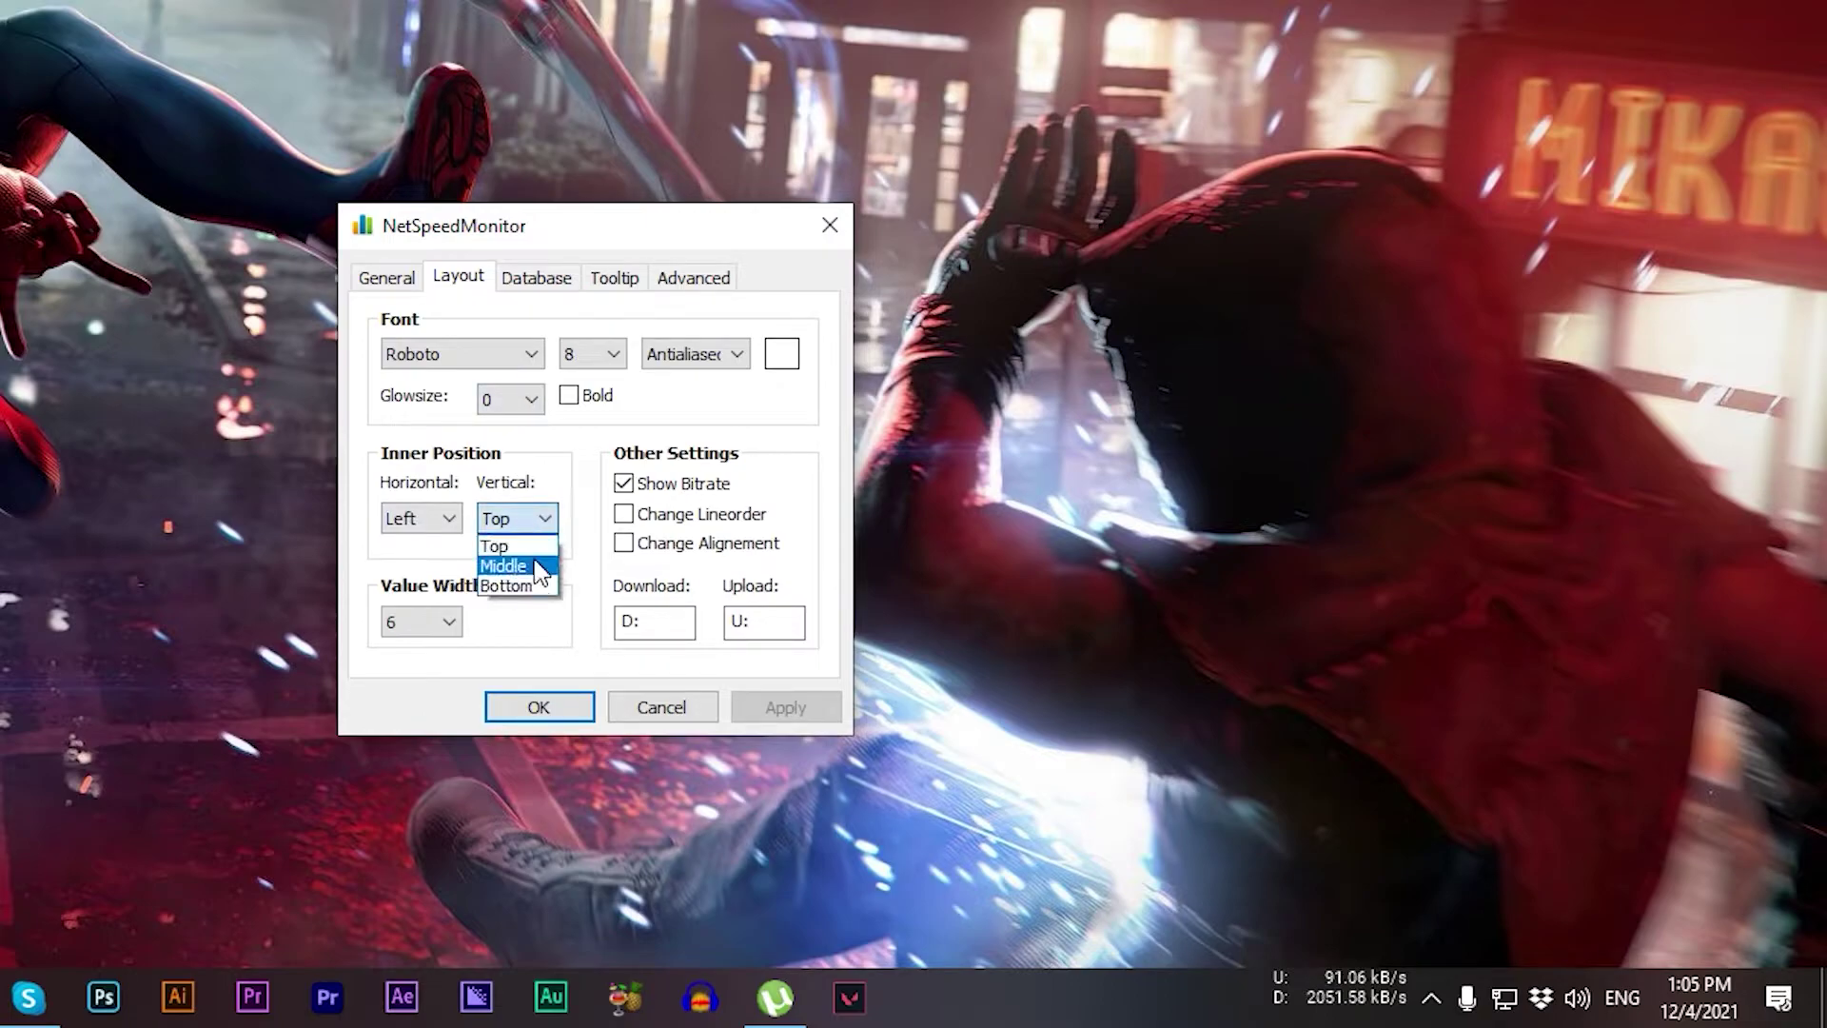
{"action": "left_click", "coordinate": [505, 565]}
{"action": "left_click", "coordinate": [445, 518]}
{"action": "left_click", "coordinate": [410, 557]}
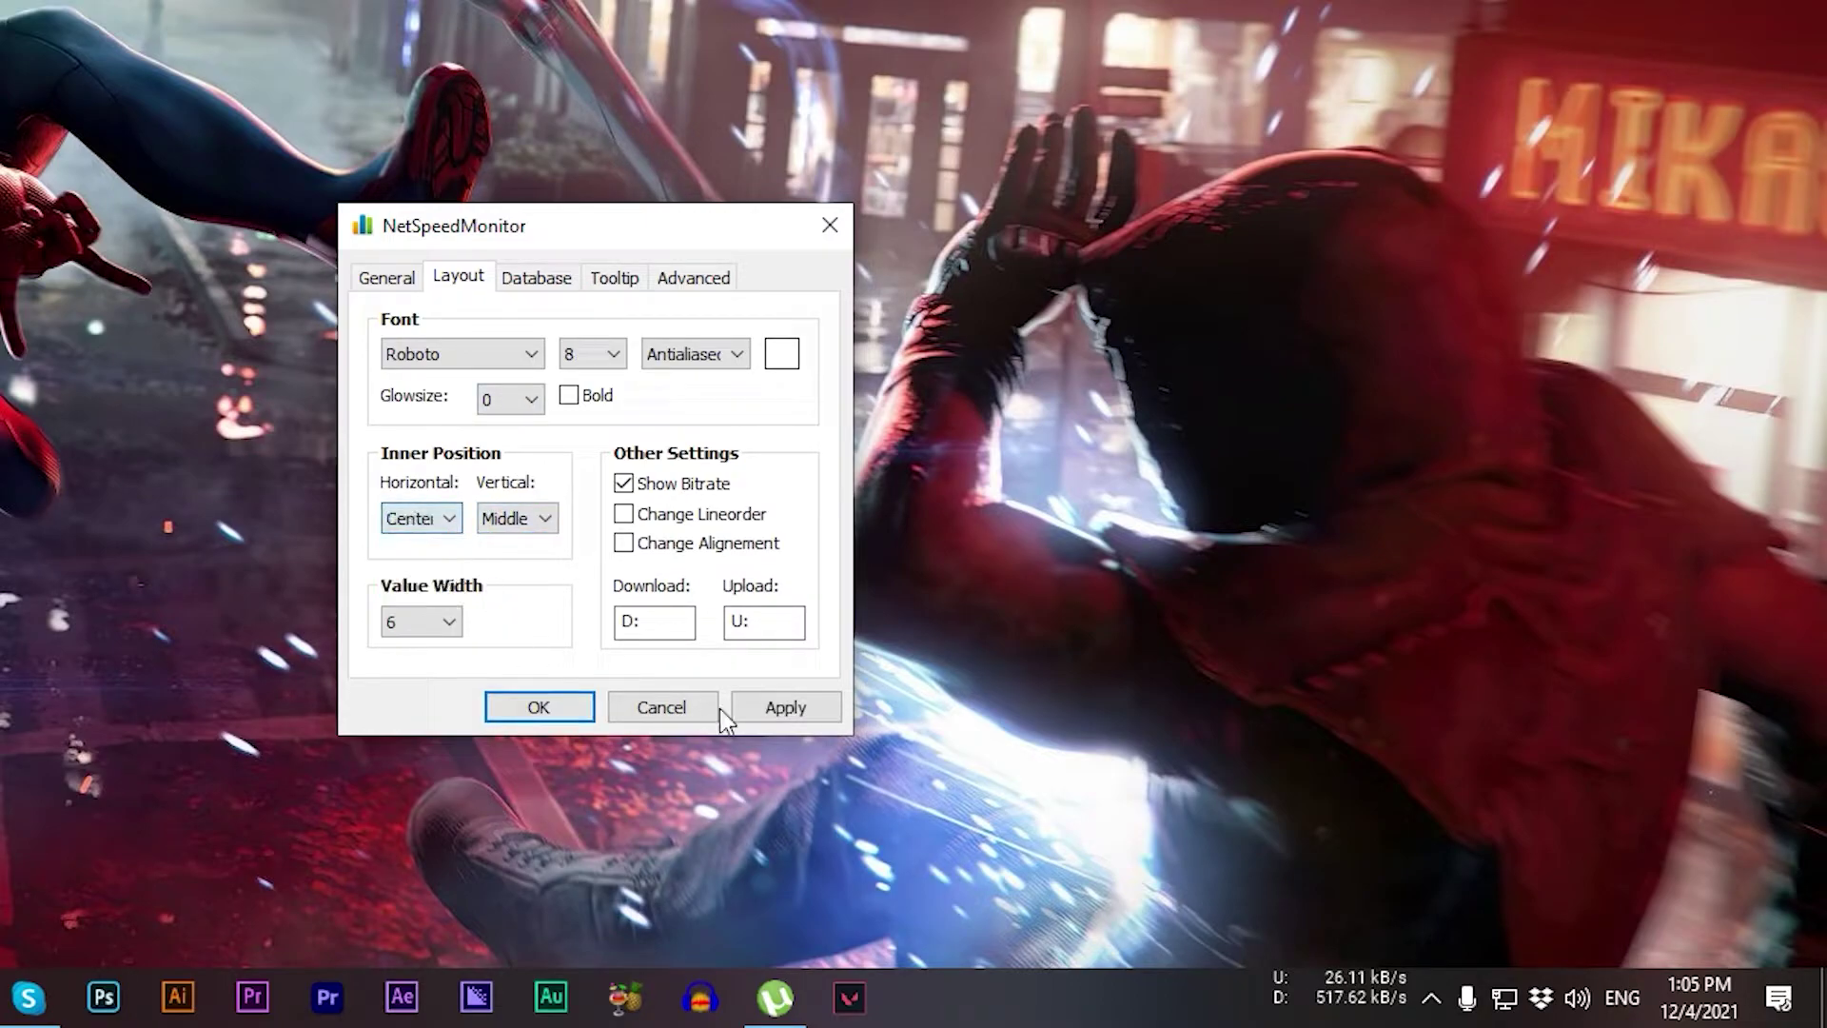
{"action": "left_click", "coordinate": [782, 709]}
{"action": "left_click", "coordinate": [539, 707]}
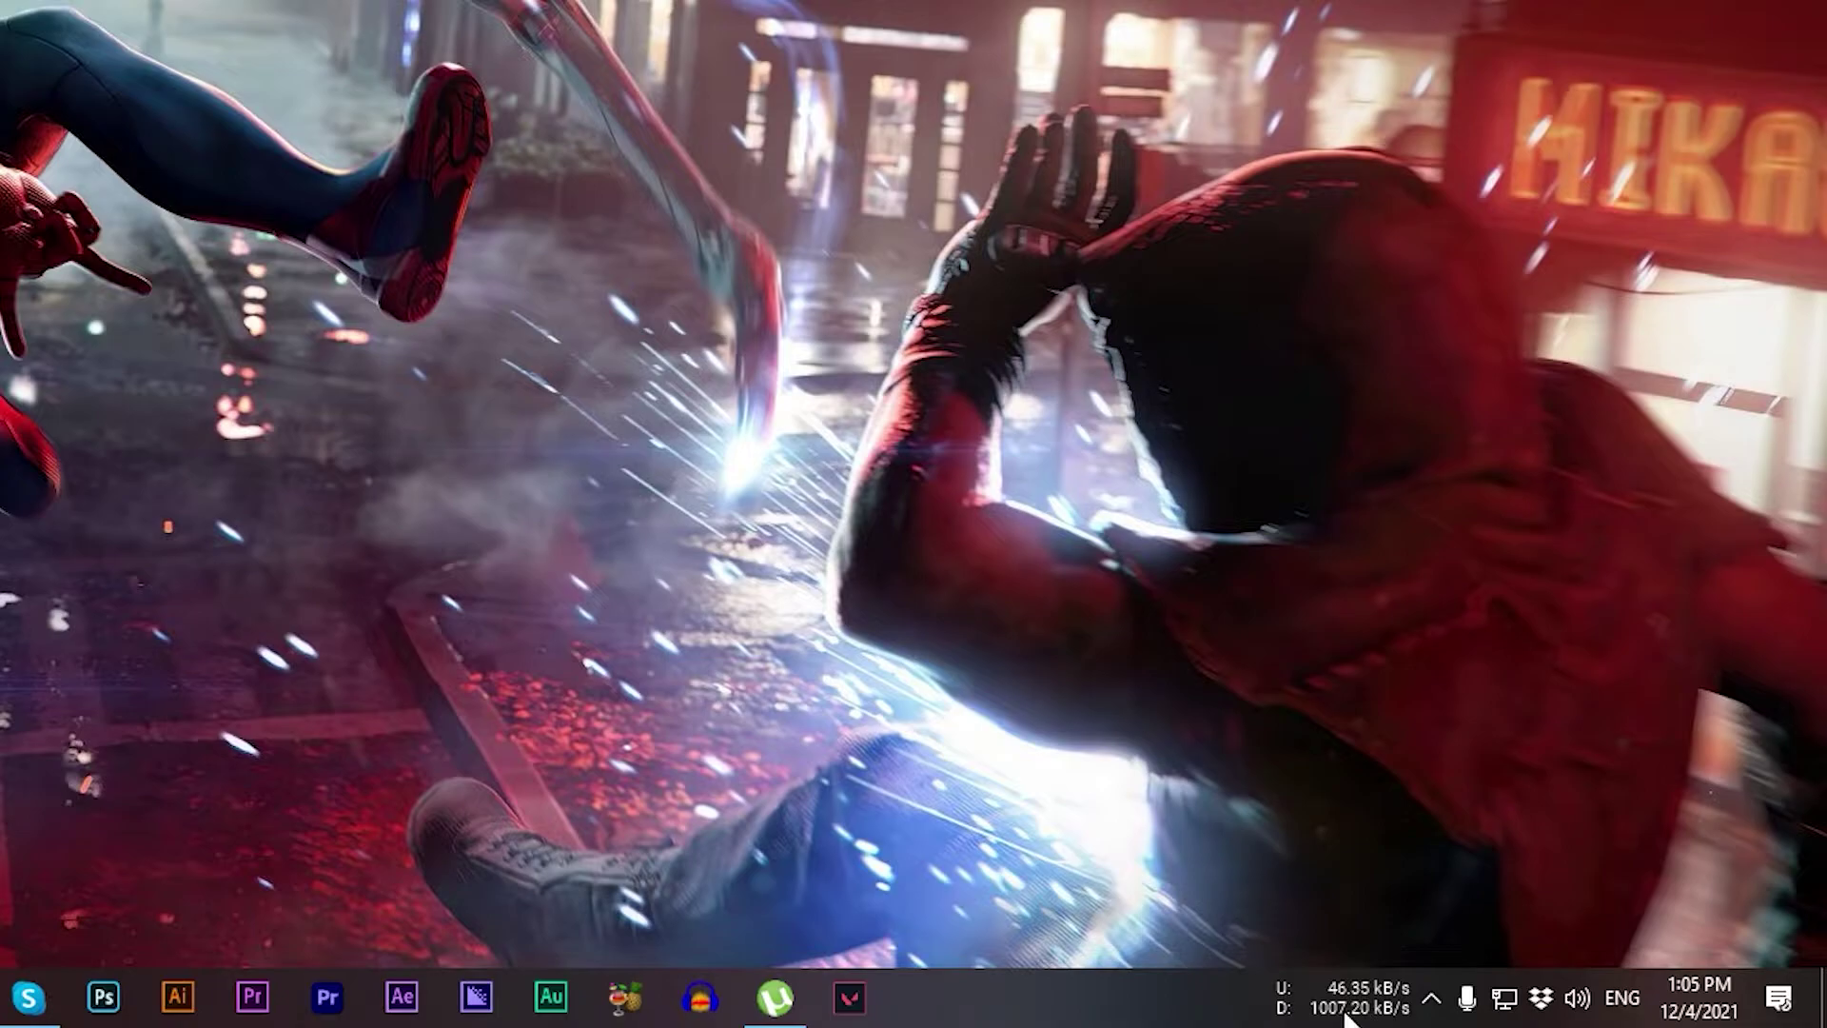
{"action": "mouse_move", "coordinate": [1342, 996]}
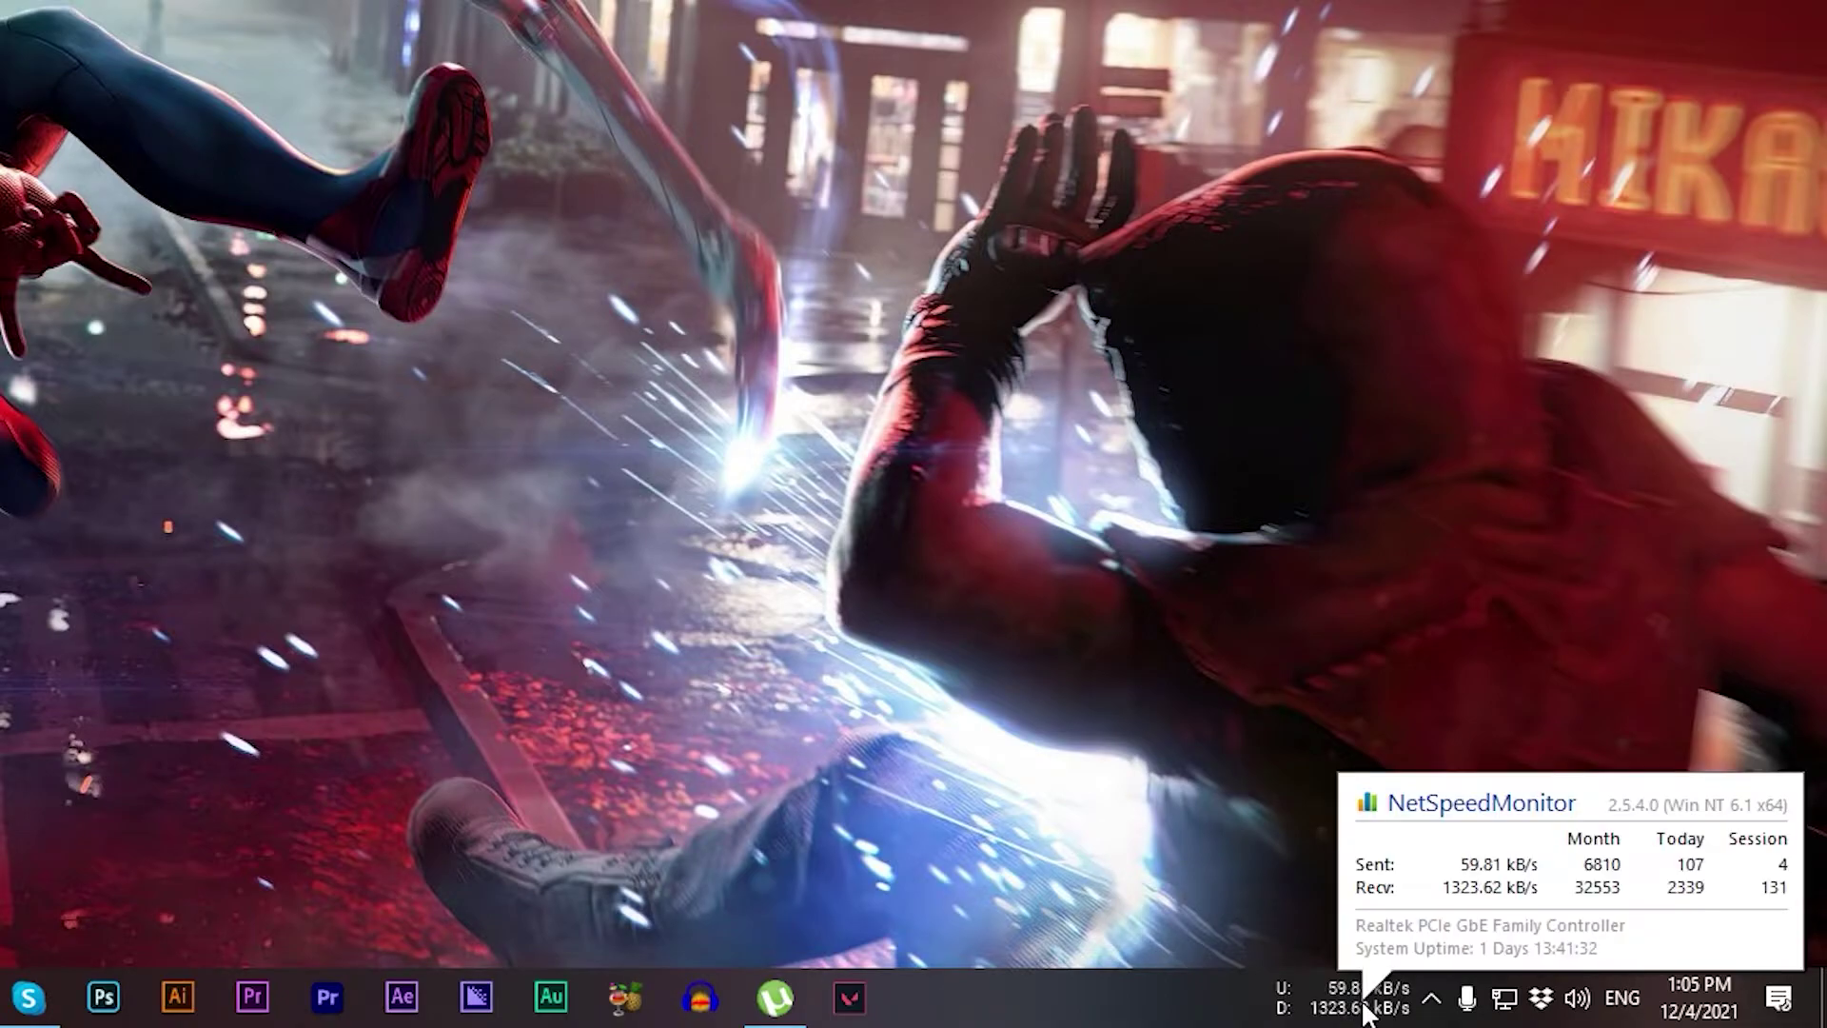
{"action": "right_click", "coordinate": [1368, 1015]}
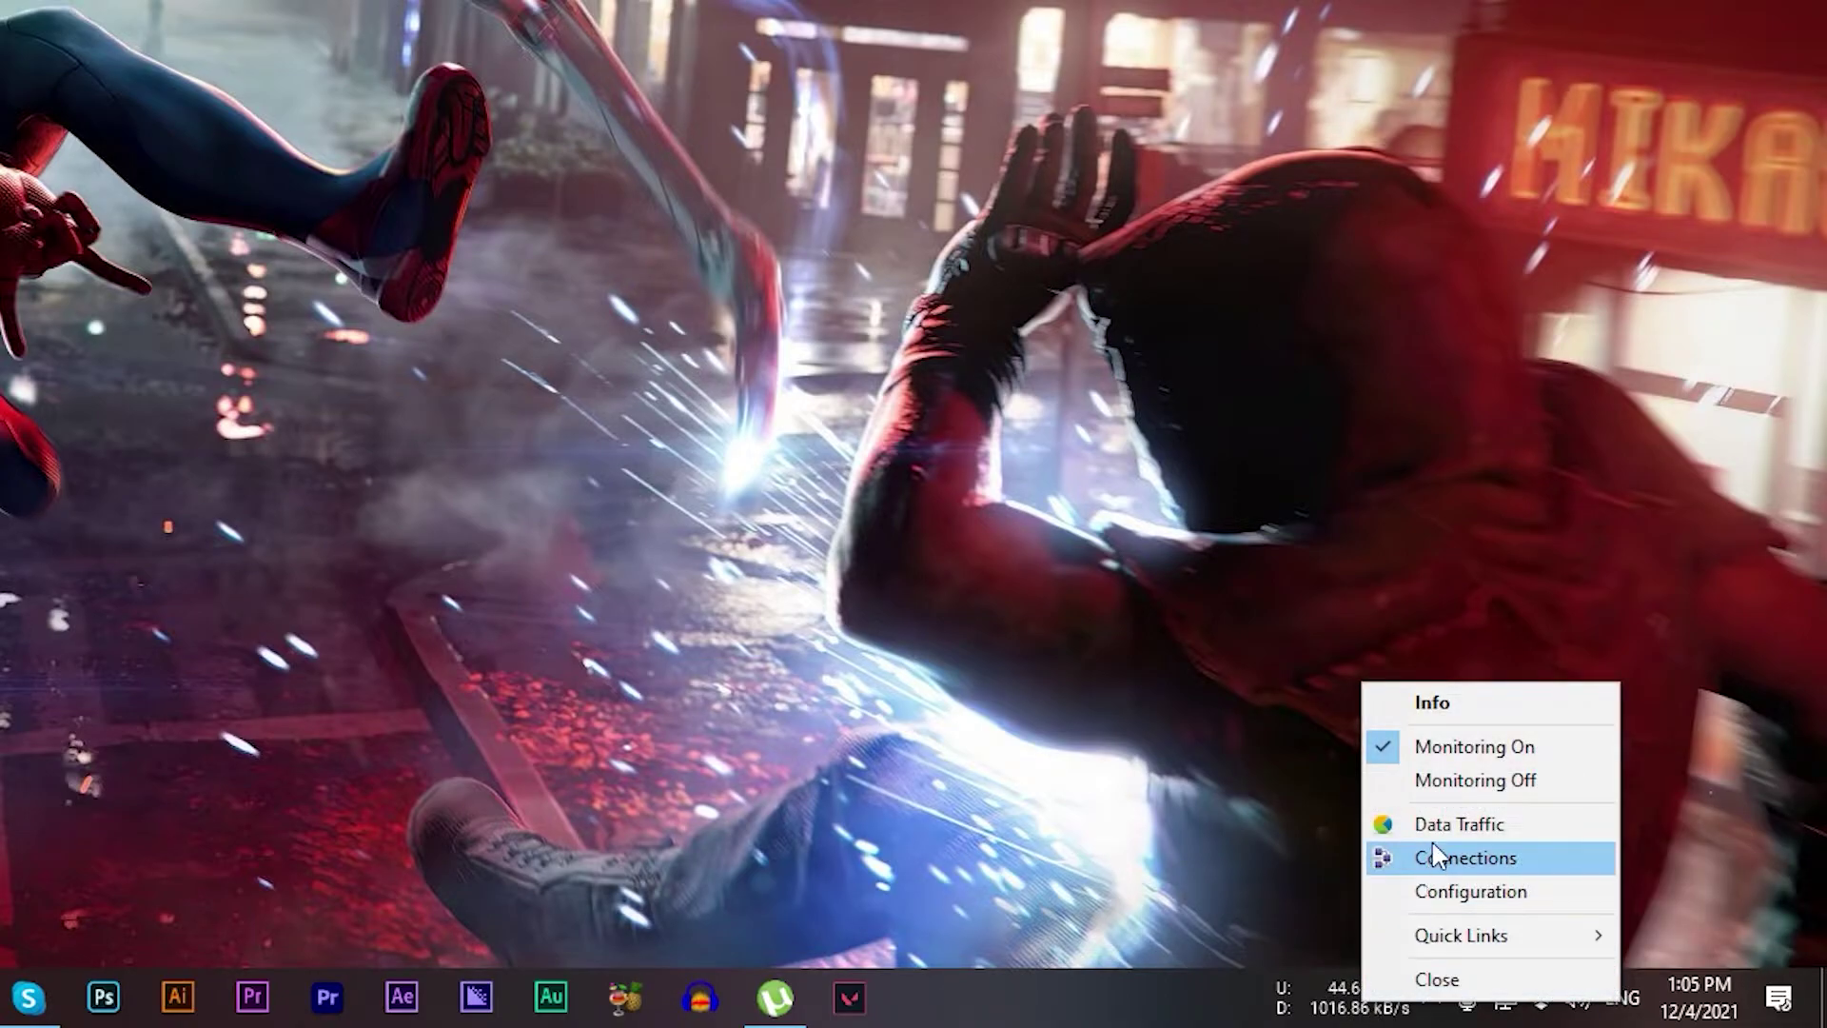
{"action": "left_click", "coordinate": [1470, 891]}
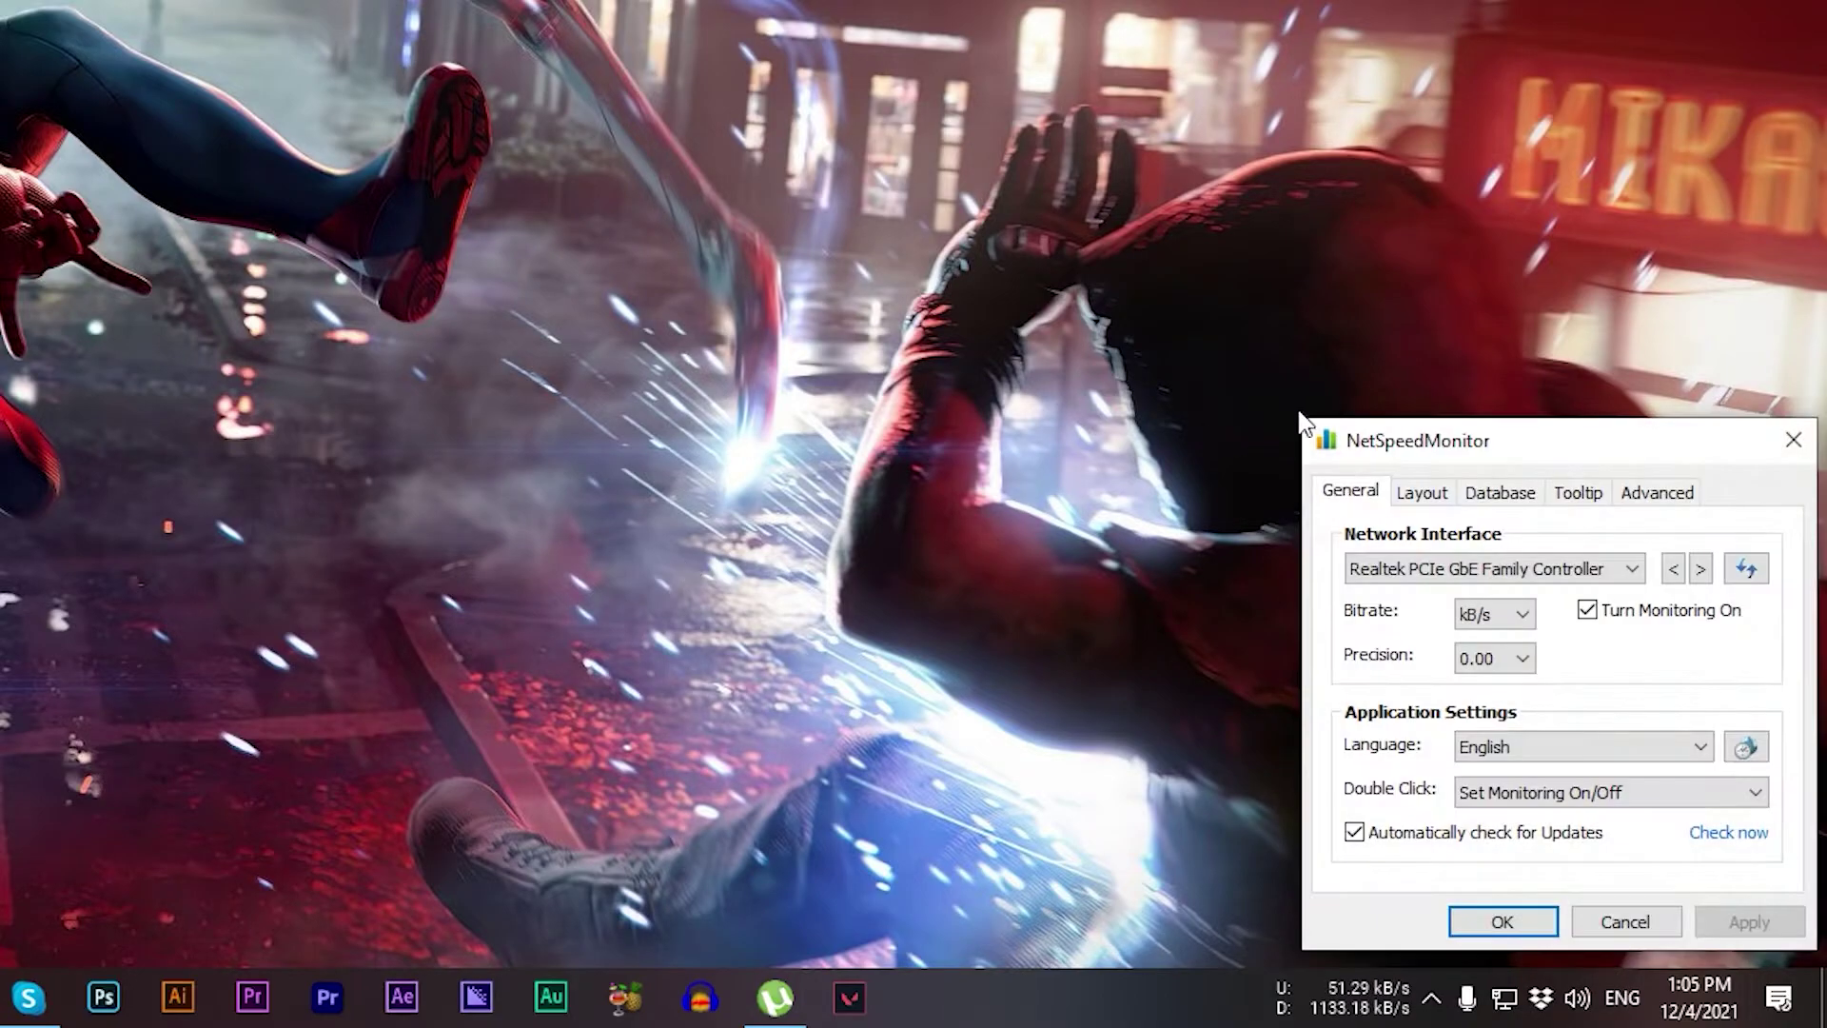
{"action": "left_click_drag", "start_coordinate": [1432, 446], "coordinate": [594, 342]}
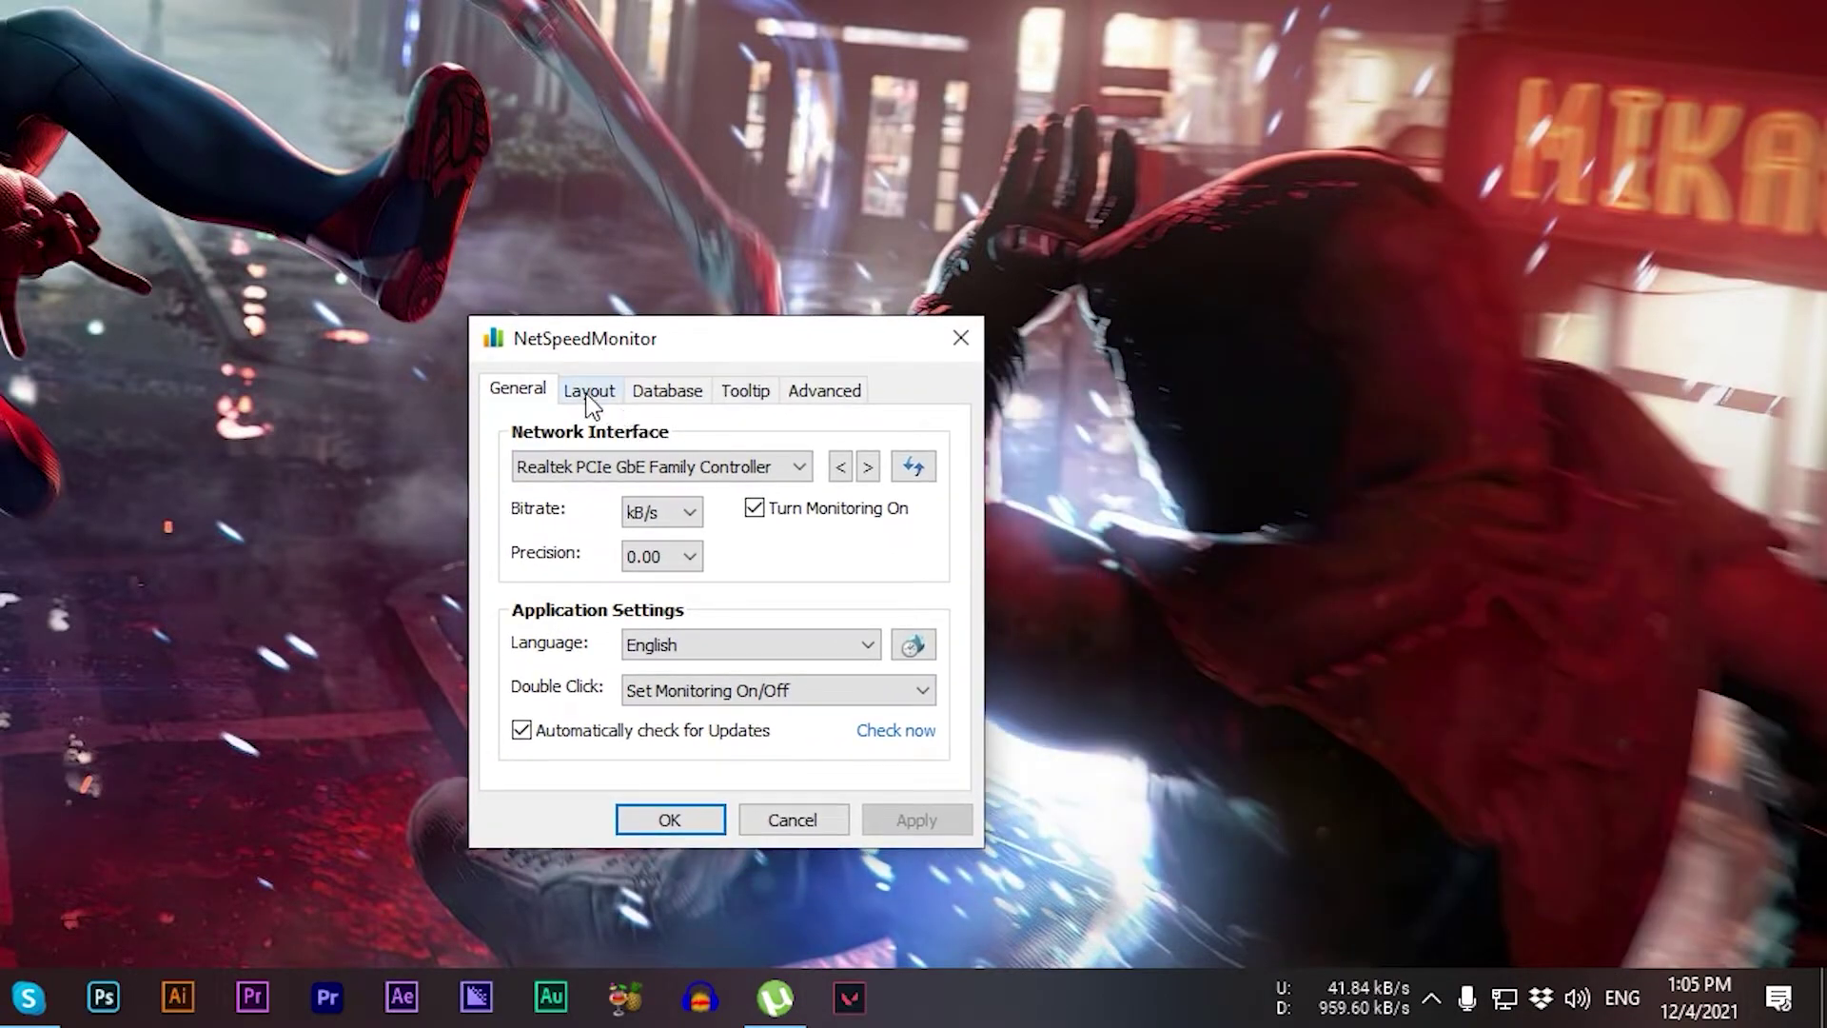
{"action": "left_click", "coordinate": [590, 392]}
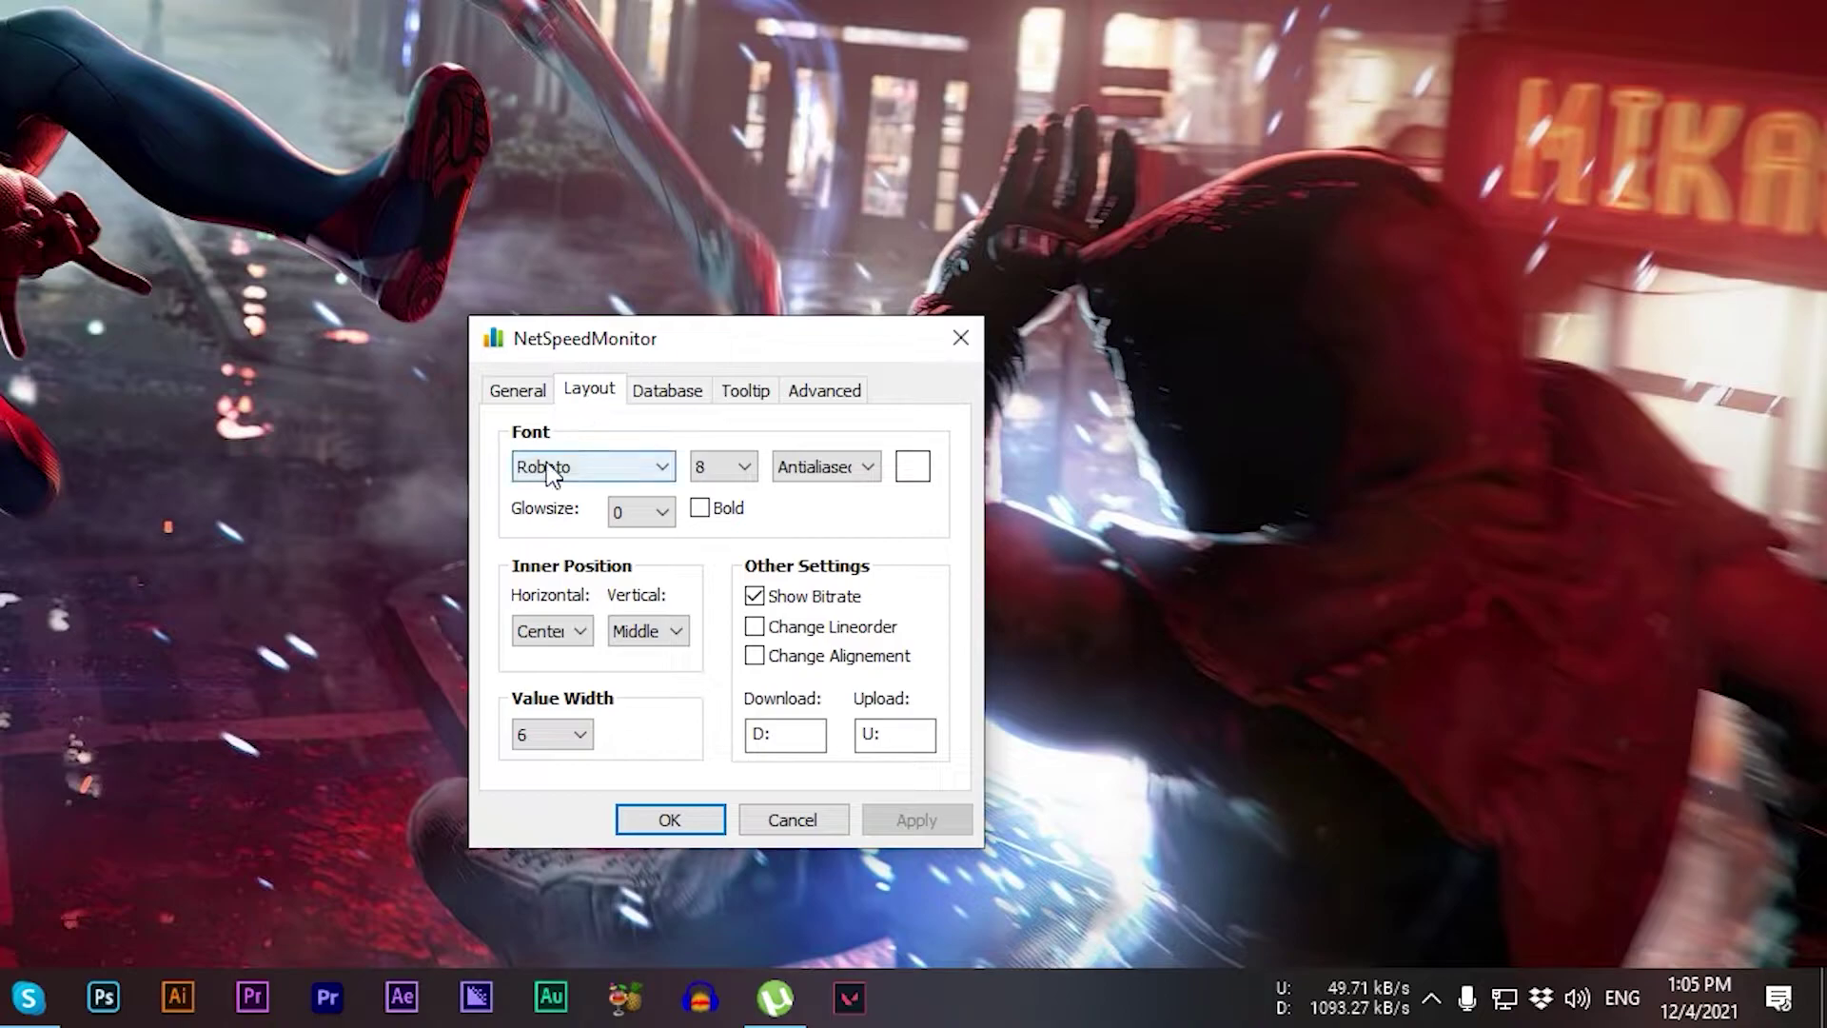
{"action": "left_click", "coordinate": [575, 460]}
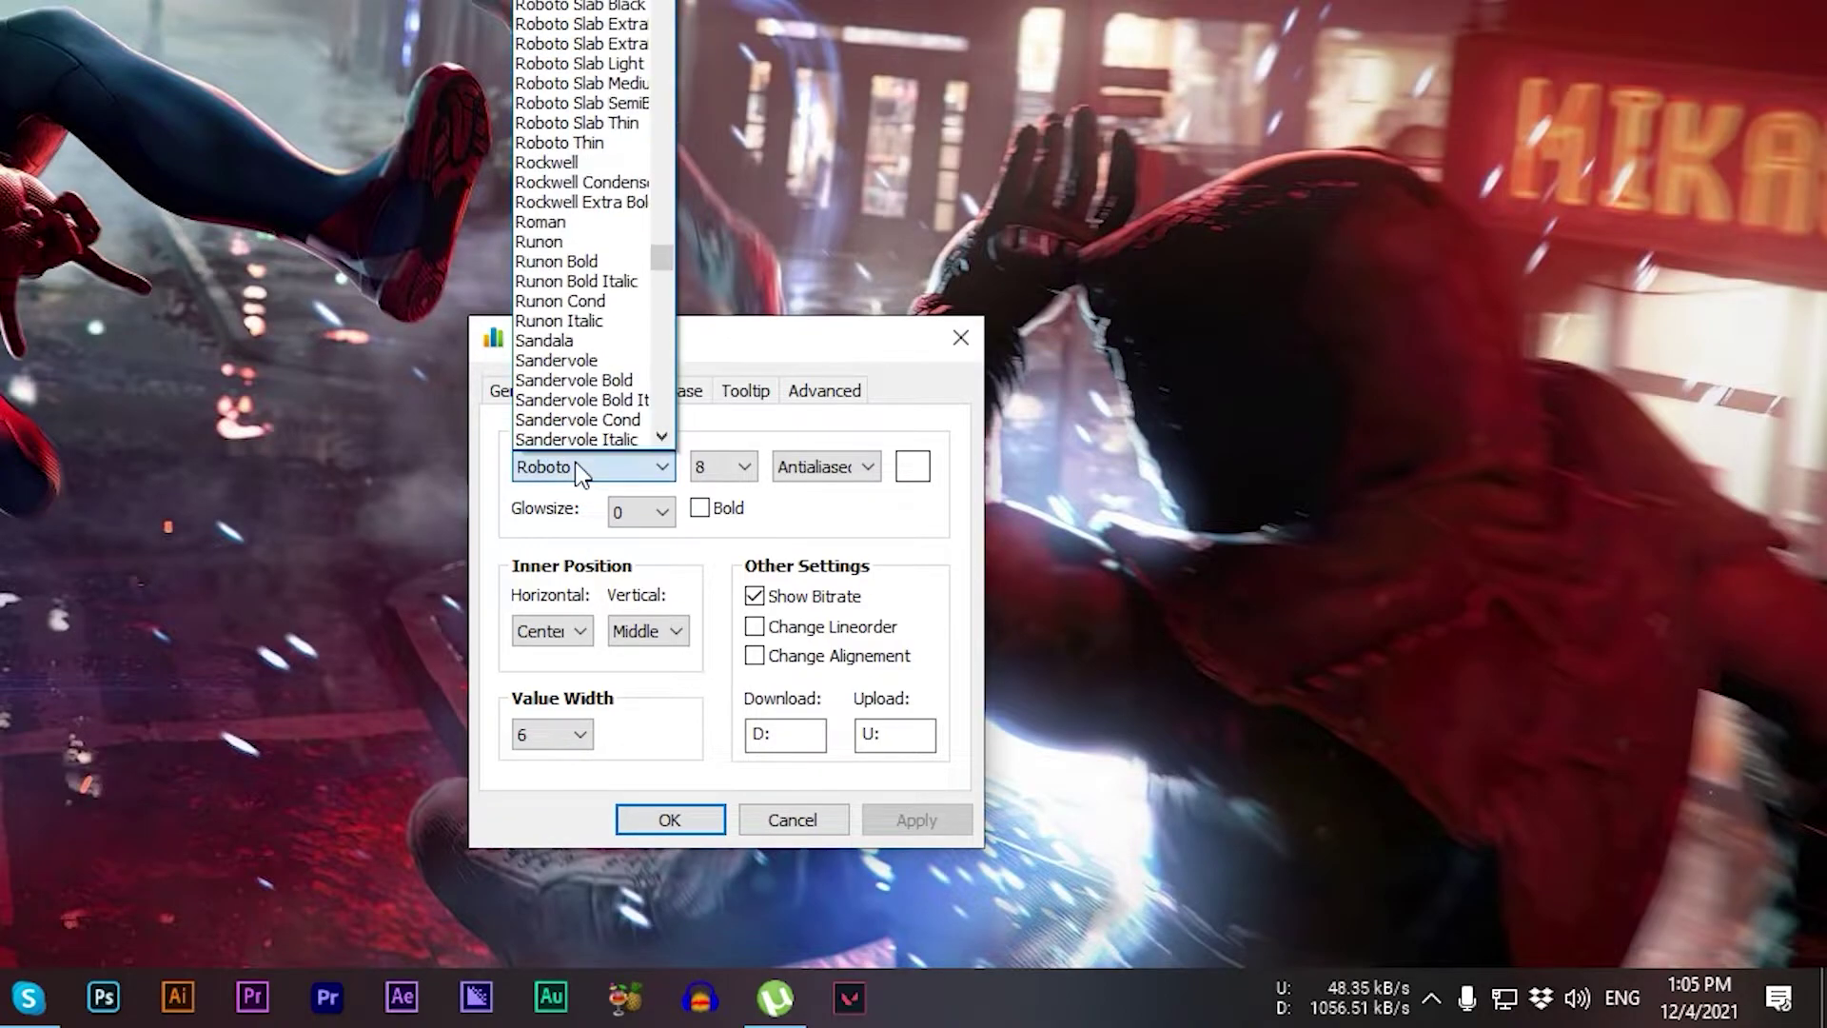
{"action": "left_click", "coordinate": [575, 461]}
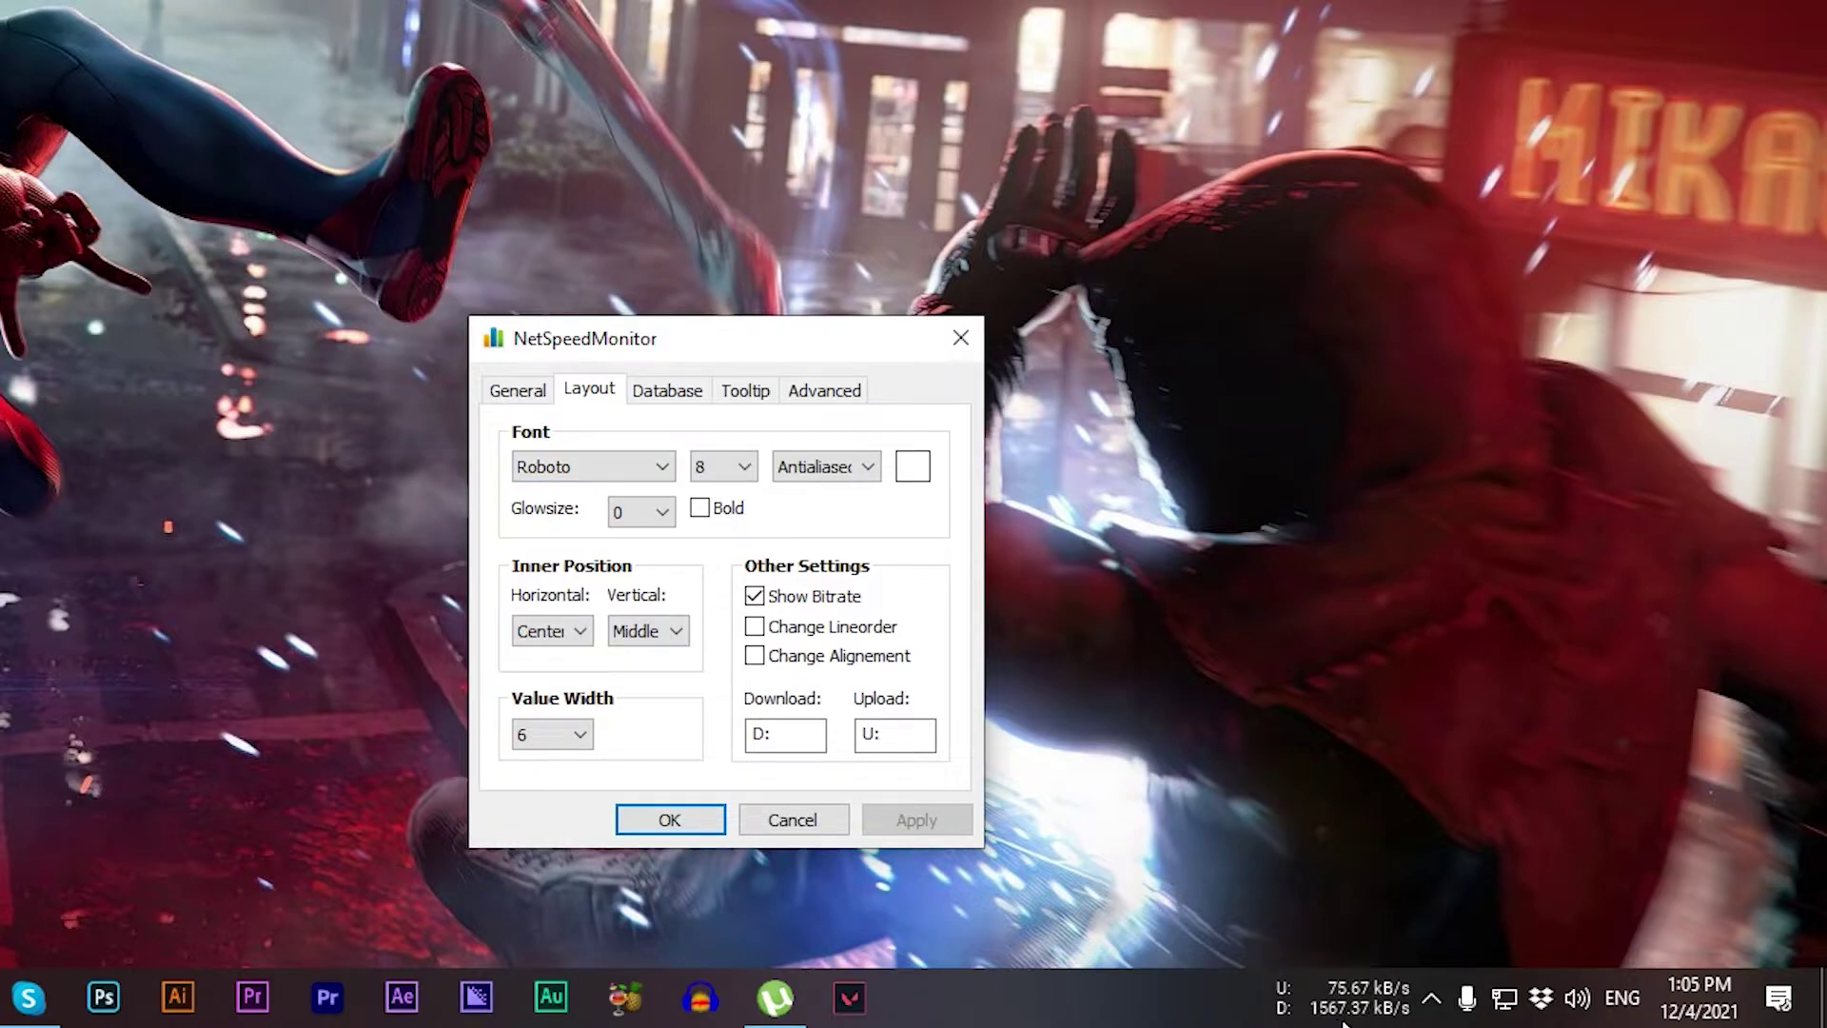
{"action": "left_click", "coordinate": [553, 740]}
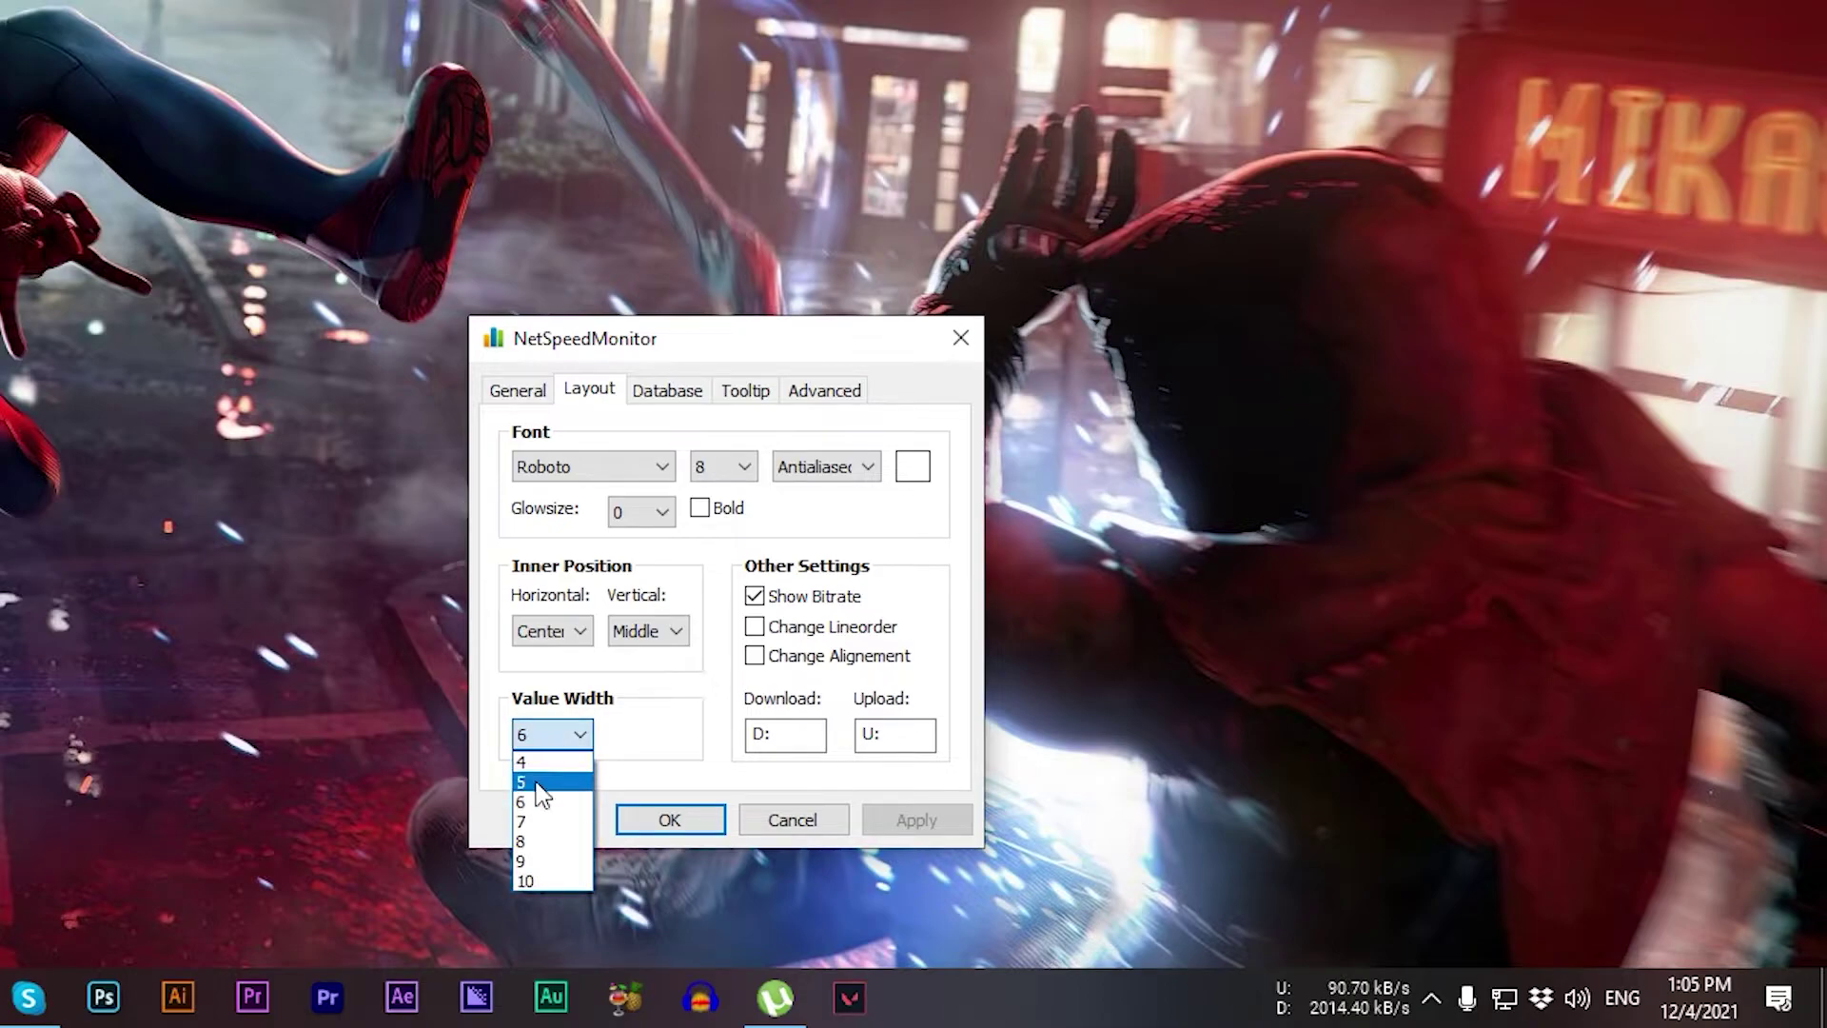
{"action": "key", "text": "Escape"}
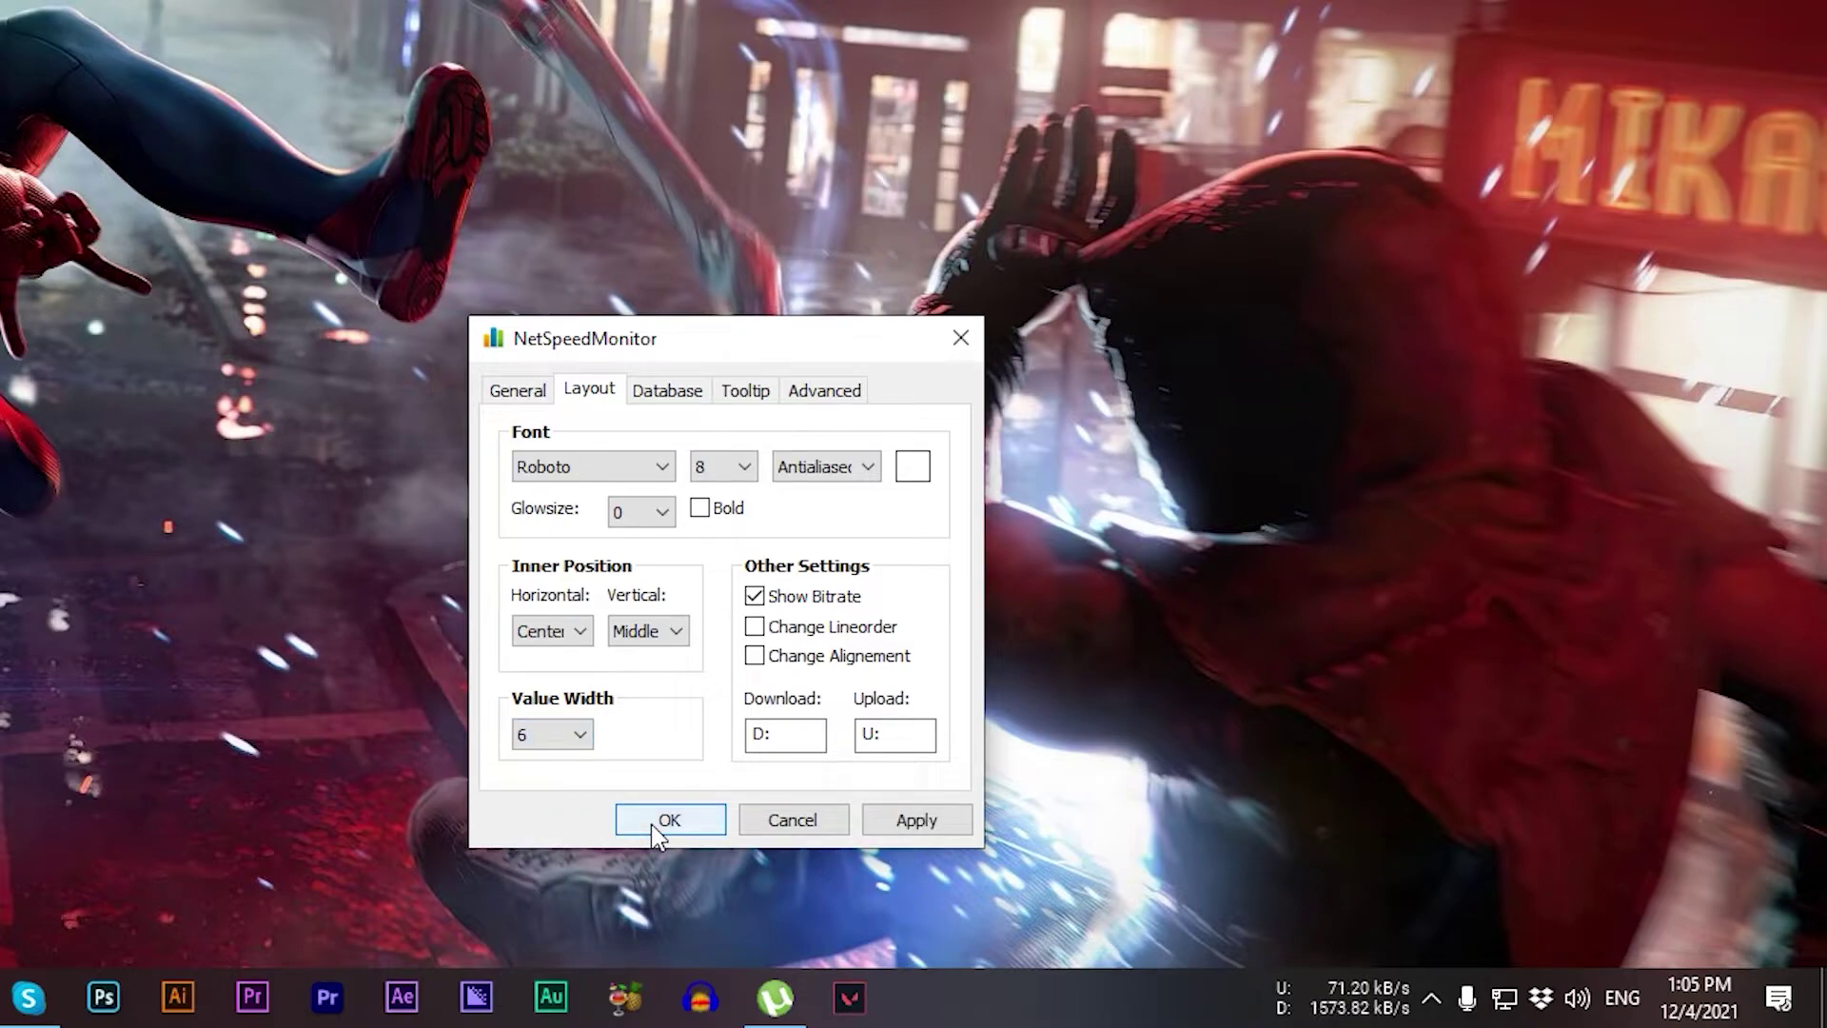
{"action": "left_click", "coordinate": [657, 832]}
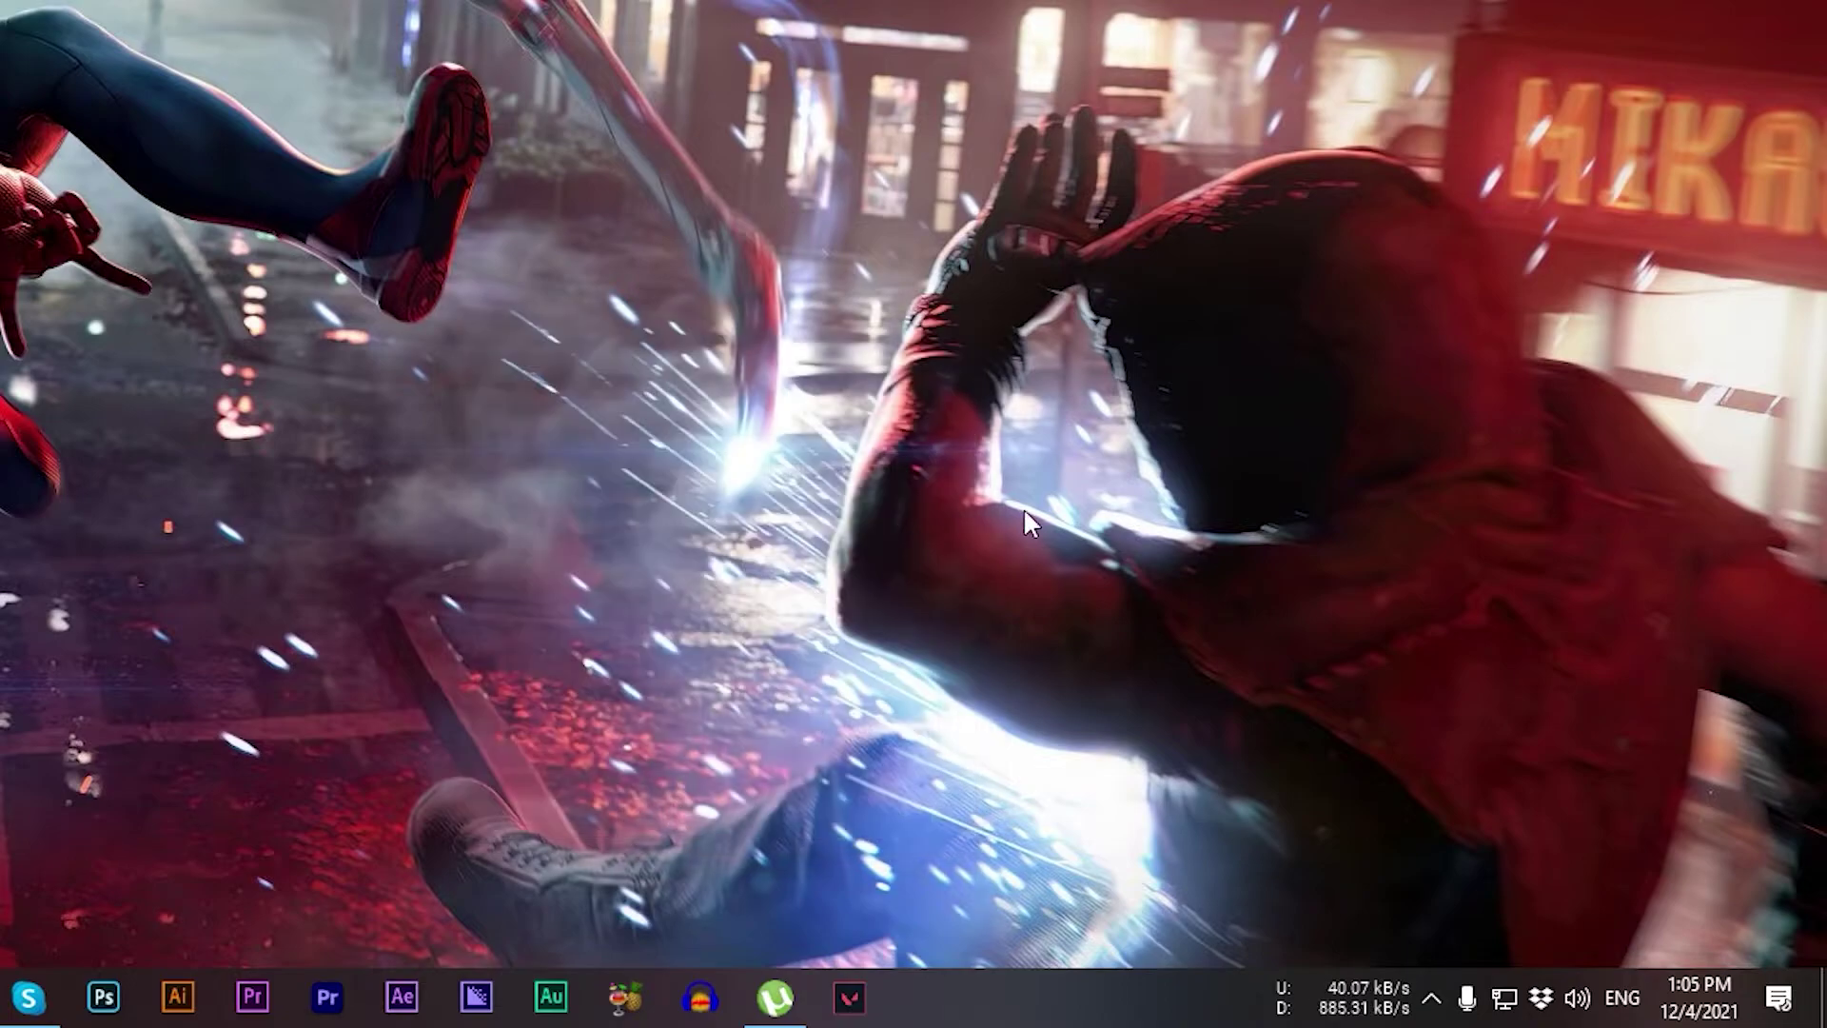
Open Data Traffic from the taskbar readout's right-click menu
{"action": "right_click", "coordinate": [1363, 1015]}
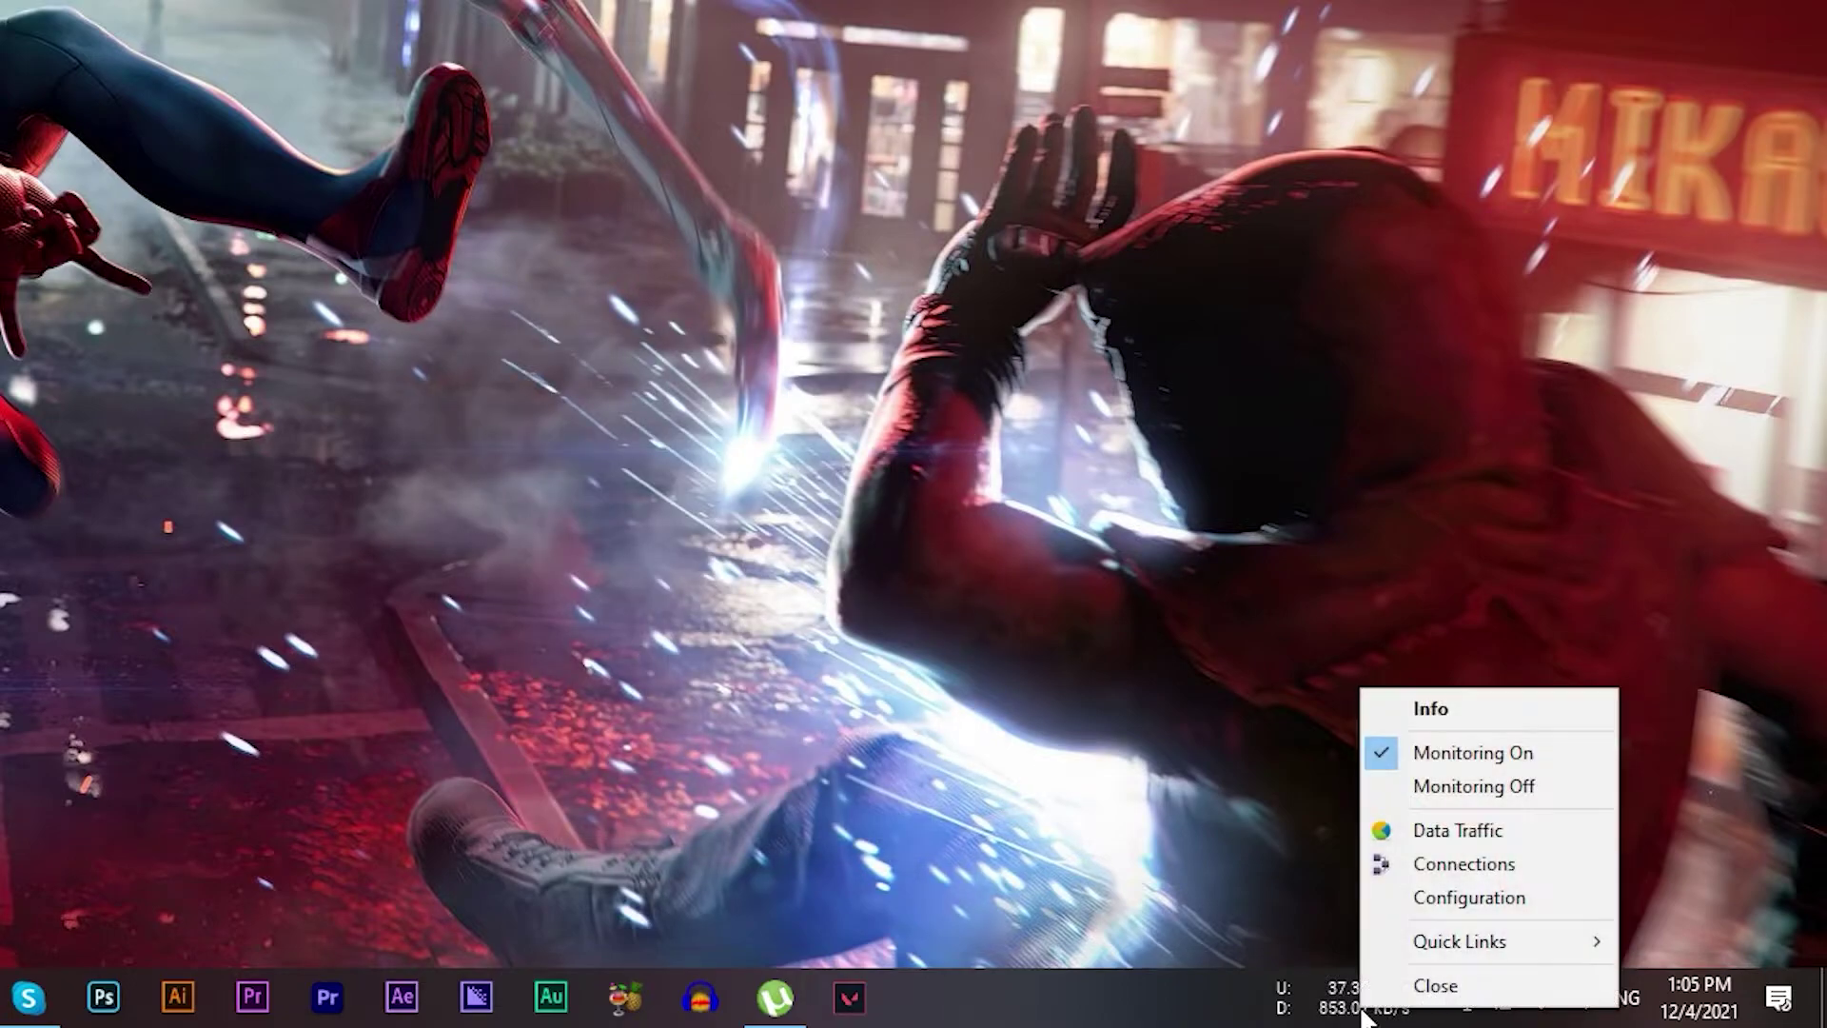
{"action": "left_click", "coordinate": [1466, 836]}
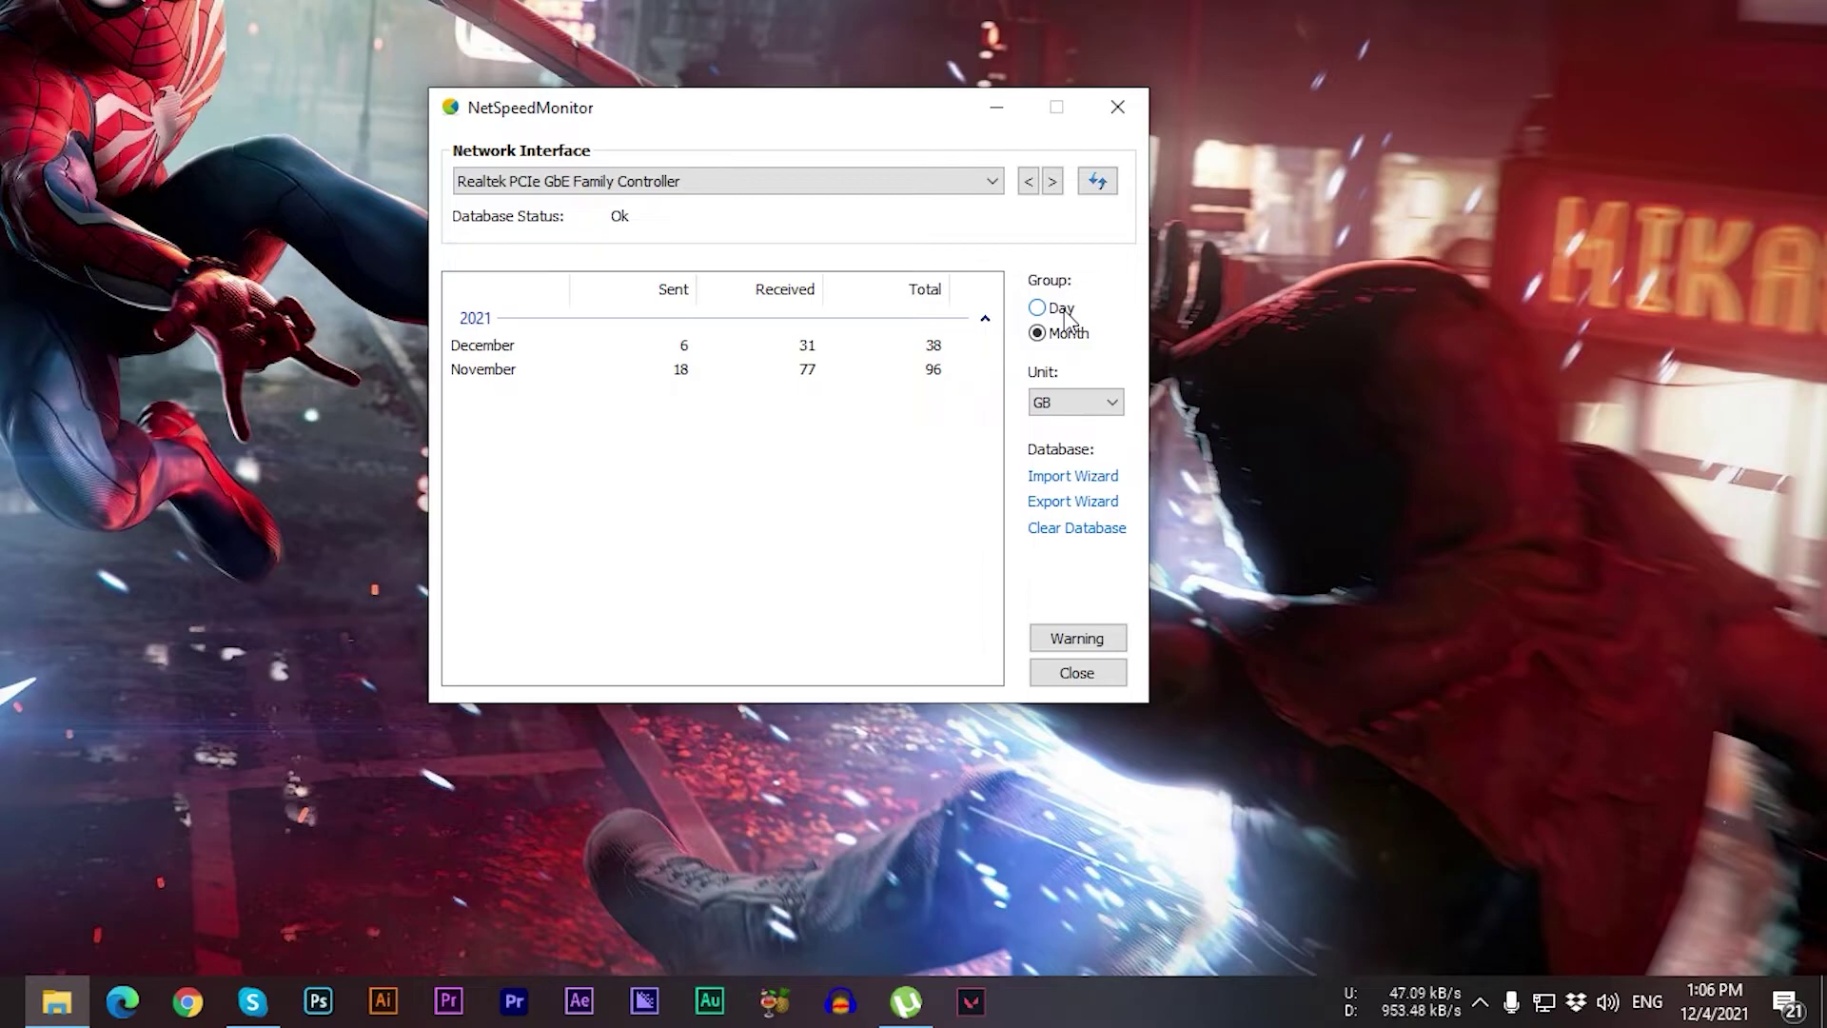
Group the traffic statistics by Day and set the unit to GB after briefly trying MB
{"action": "left_click", "coordinate": [1064, 316]}
{"action": "scroll", "coordinate": [752, 552], "scroll_direction": "down", "scroll_amount": 1}
{"action": "scroll", "coordinate": [752, 552], "scroll_direction": "up", "scroll_amount": 1}
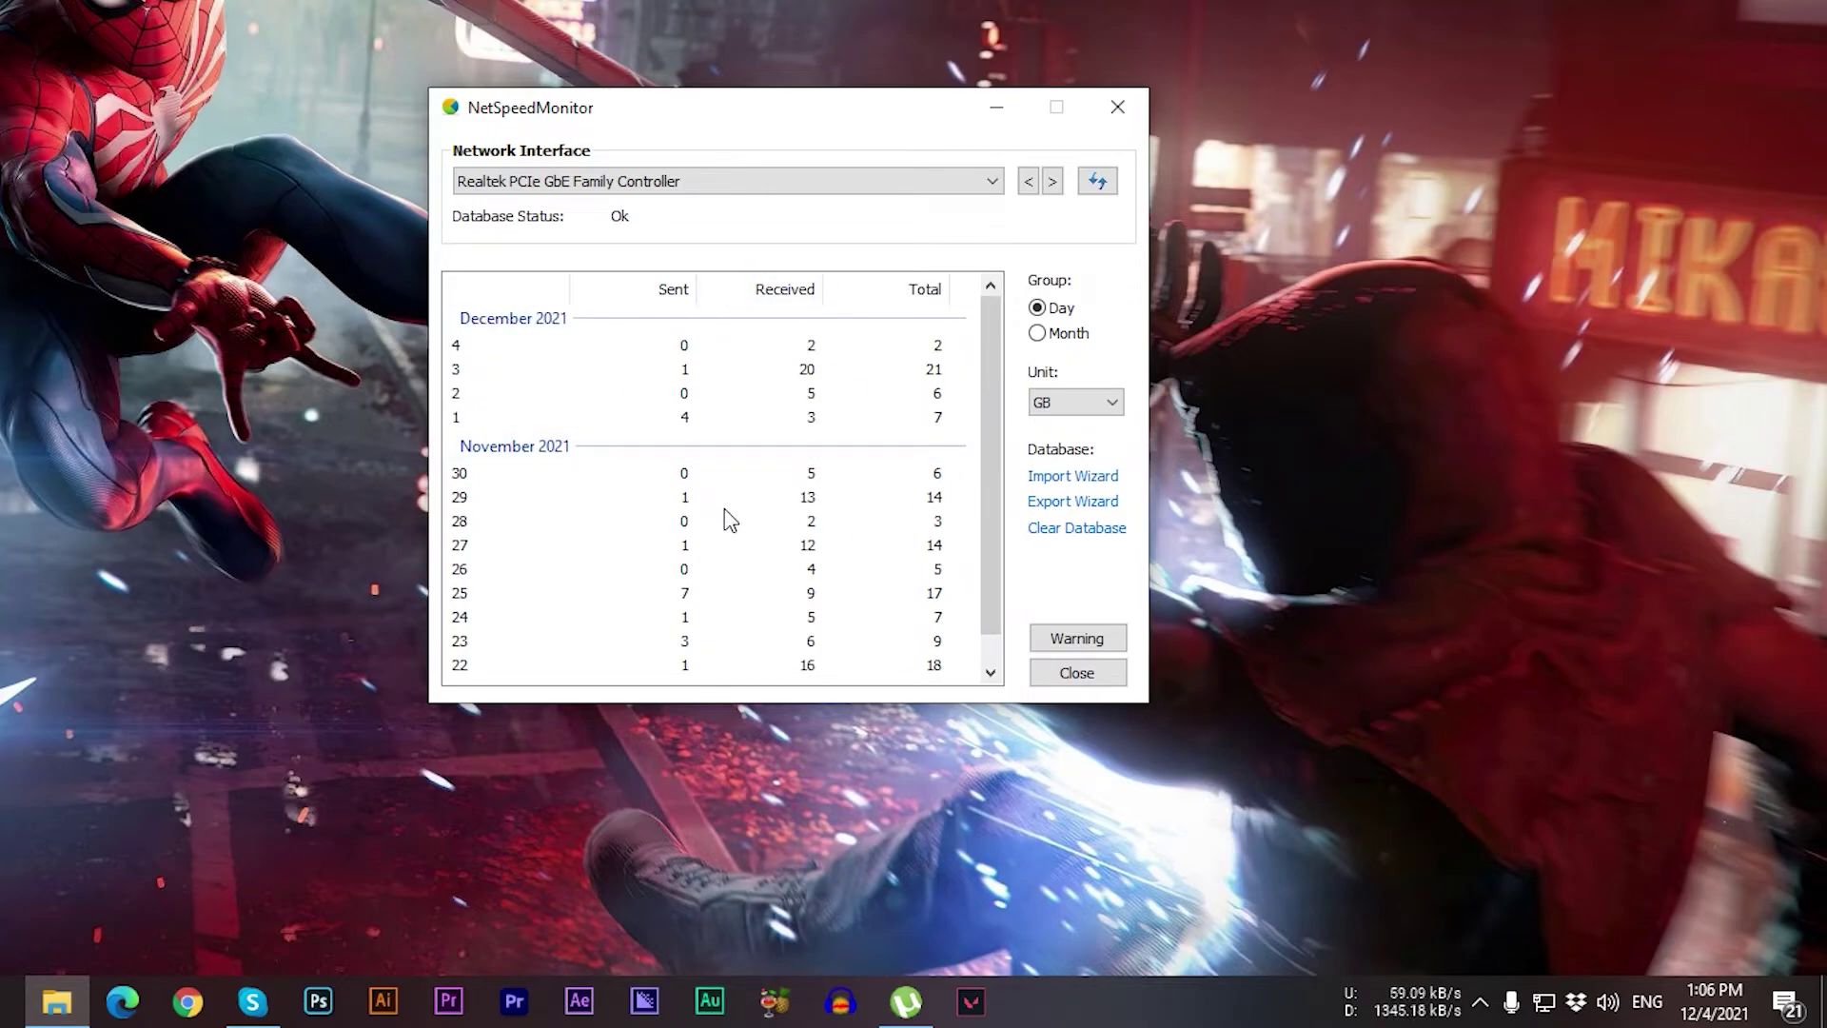
{"action": "left_click", "coordinate": [1065, 419]}
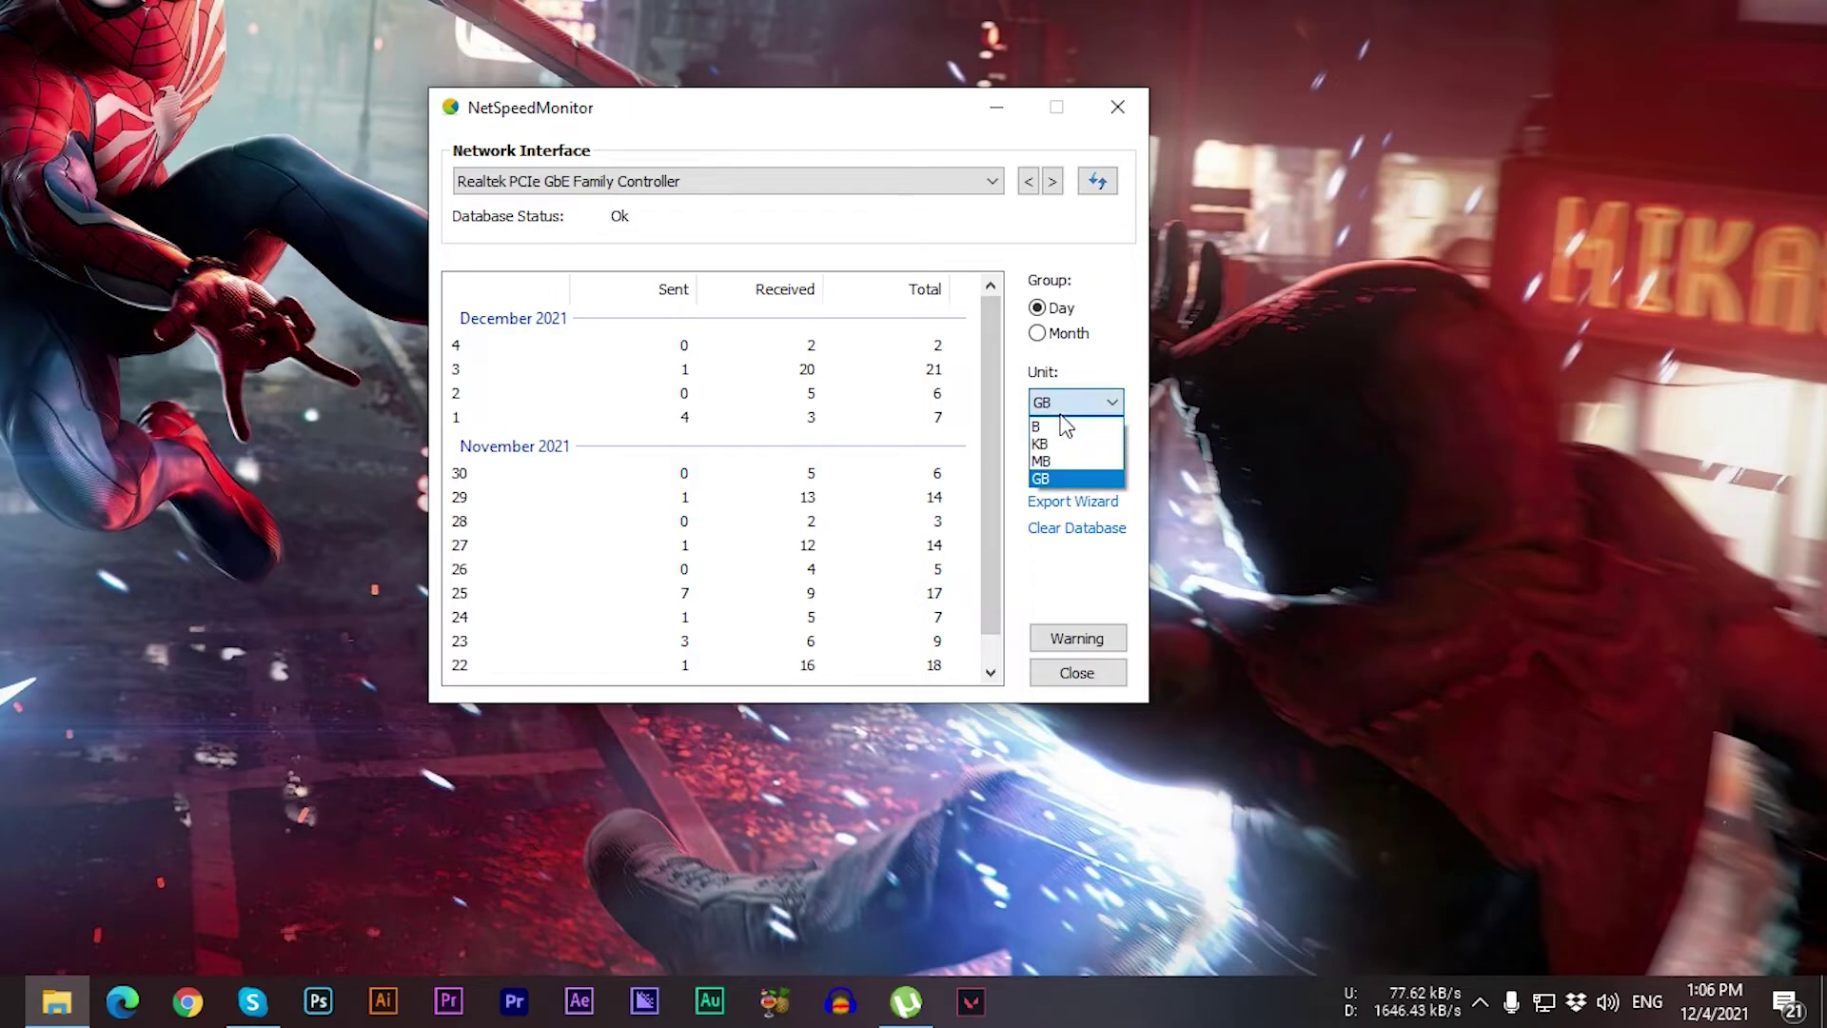
{"action": "left_click", "coordinate": [1039, 461]}
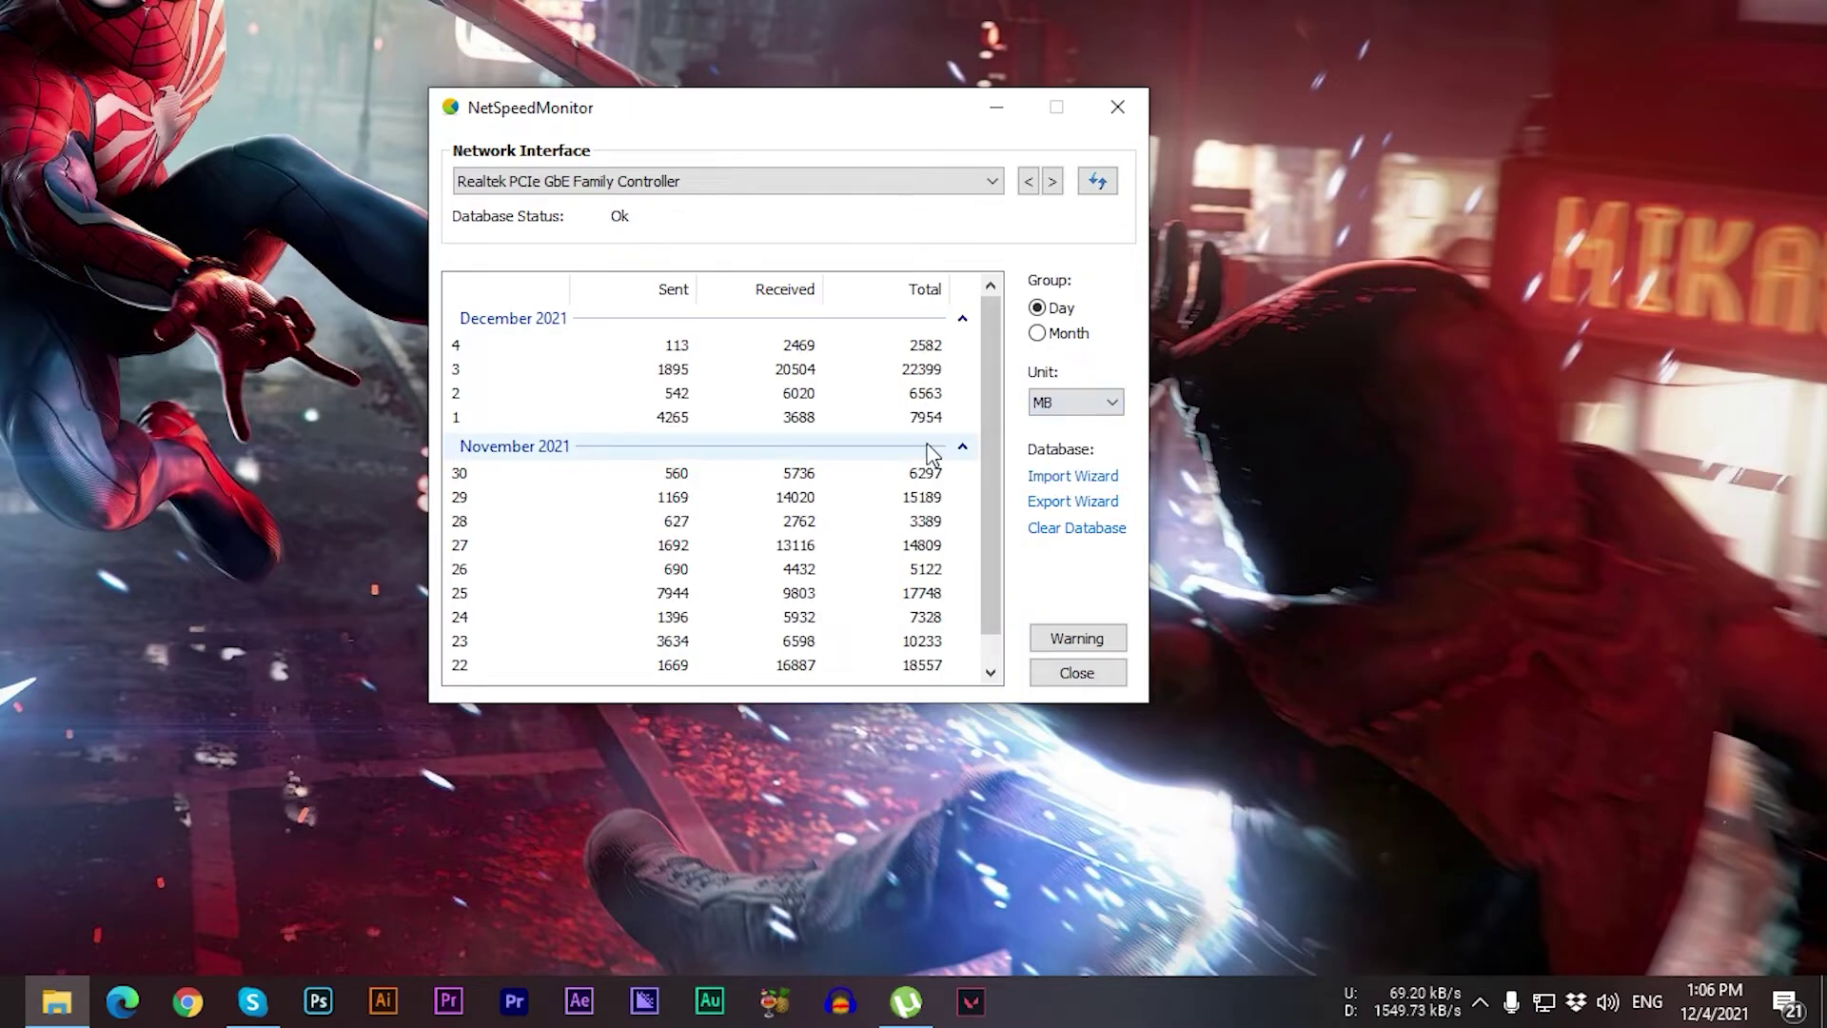
{"action": "left_click", "coordinate": [1076, 405]}
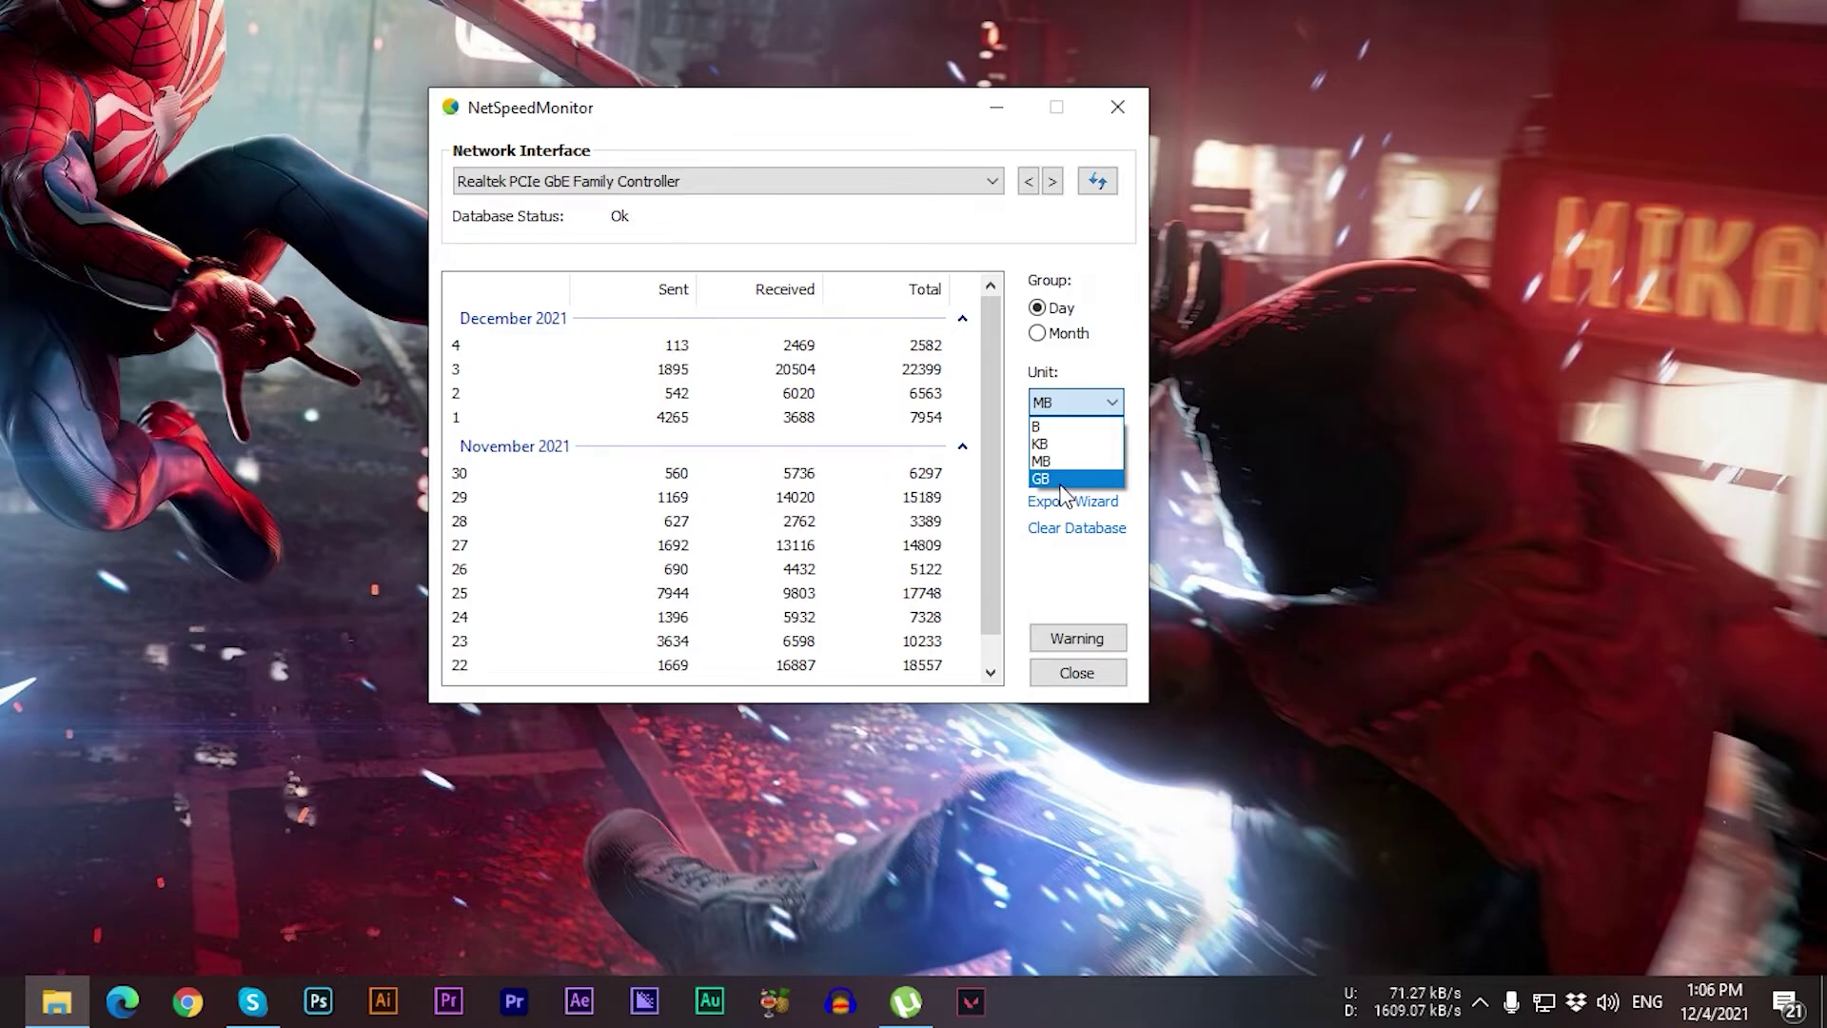
{"action": "left_click", "coordinate": [1061, 481]}
{"action": "scroll", "coordinate": [904, 481], "scroll_direction": "down", "scroll_amount": 1}
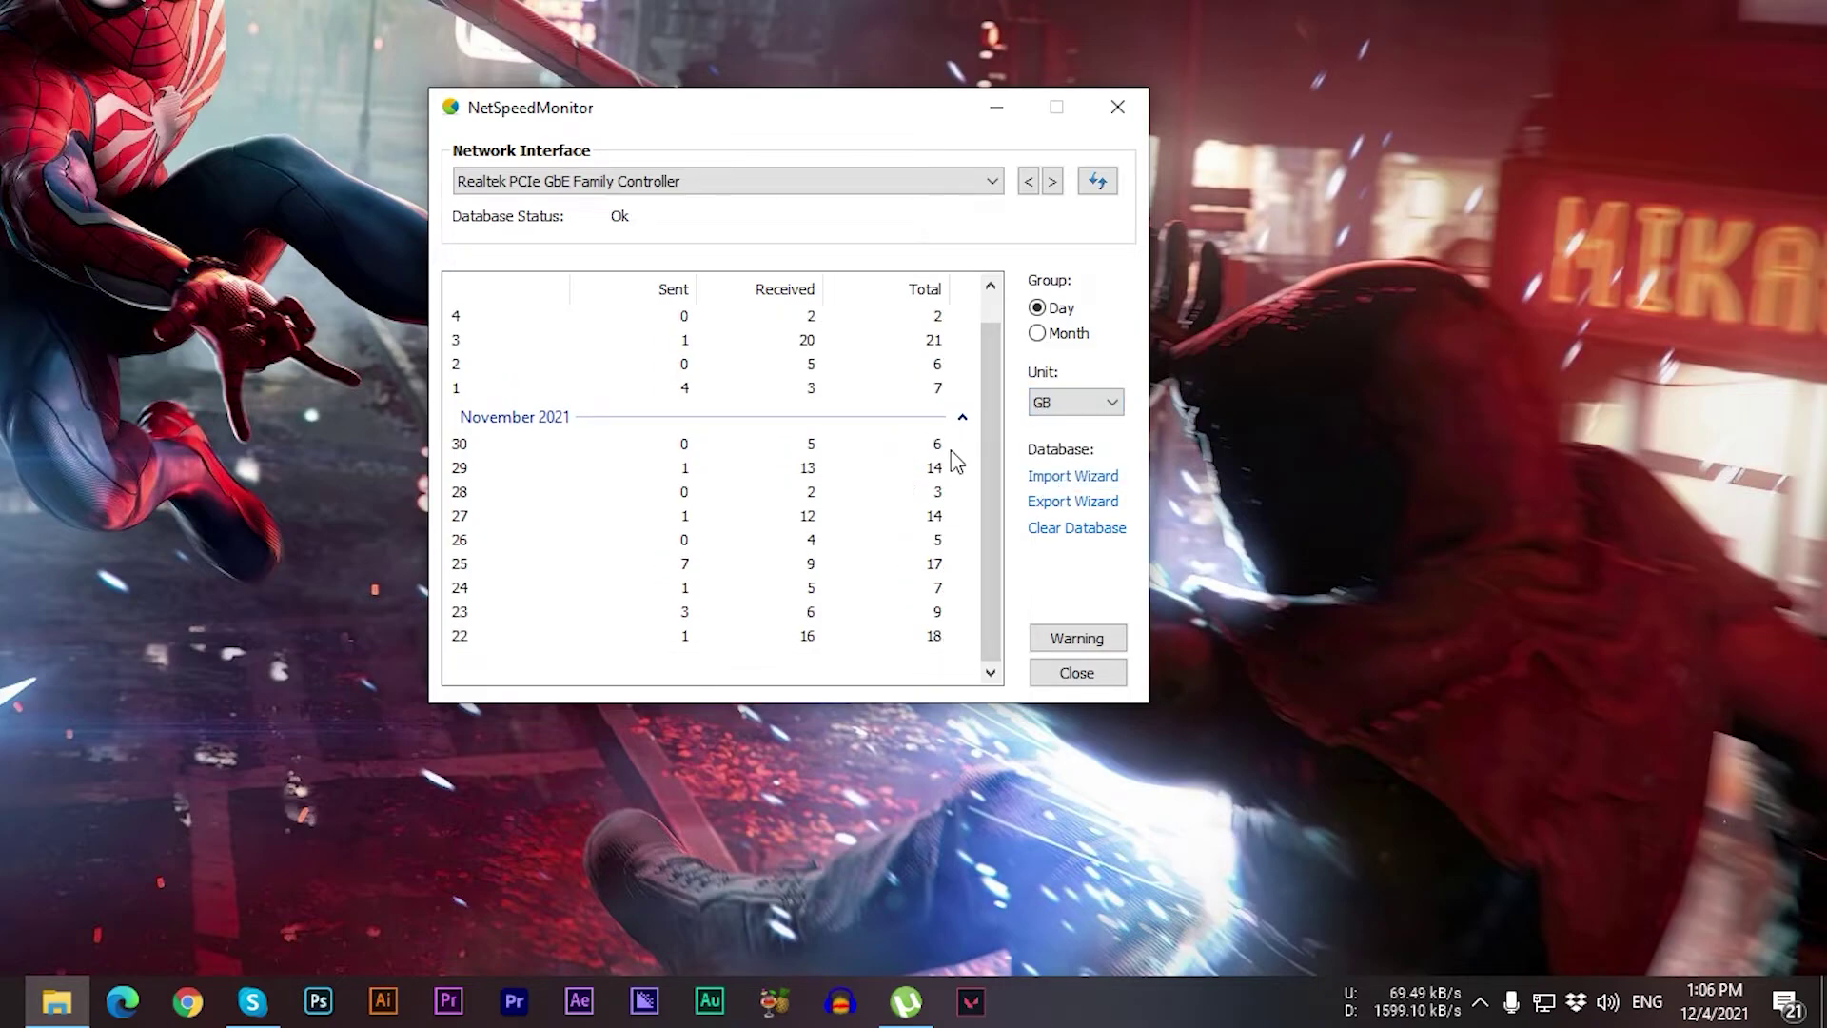
{"action": "scroll", "coordinate": [946, 461], "scroll_direction": "up", "scroll_amount": 1}
Open the Data Traffic window's Network Interface dropdown, showing only the Realtek PCIe GbE Family Controller
{"action": "left_click", "coordinate": [774, 179]}
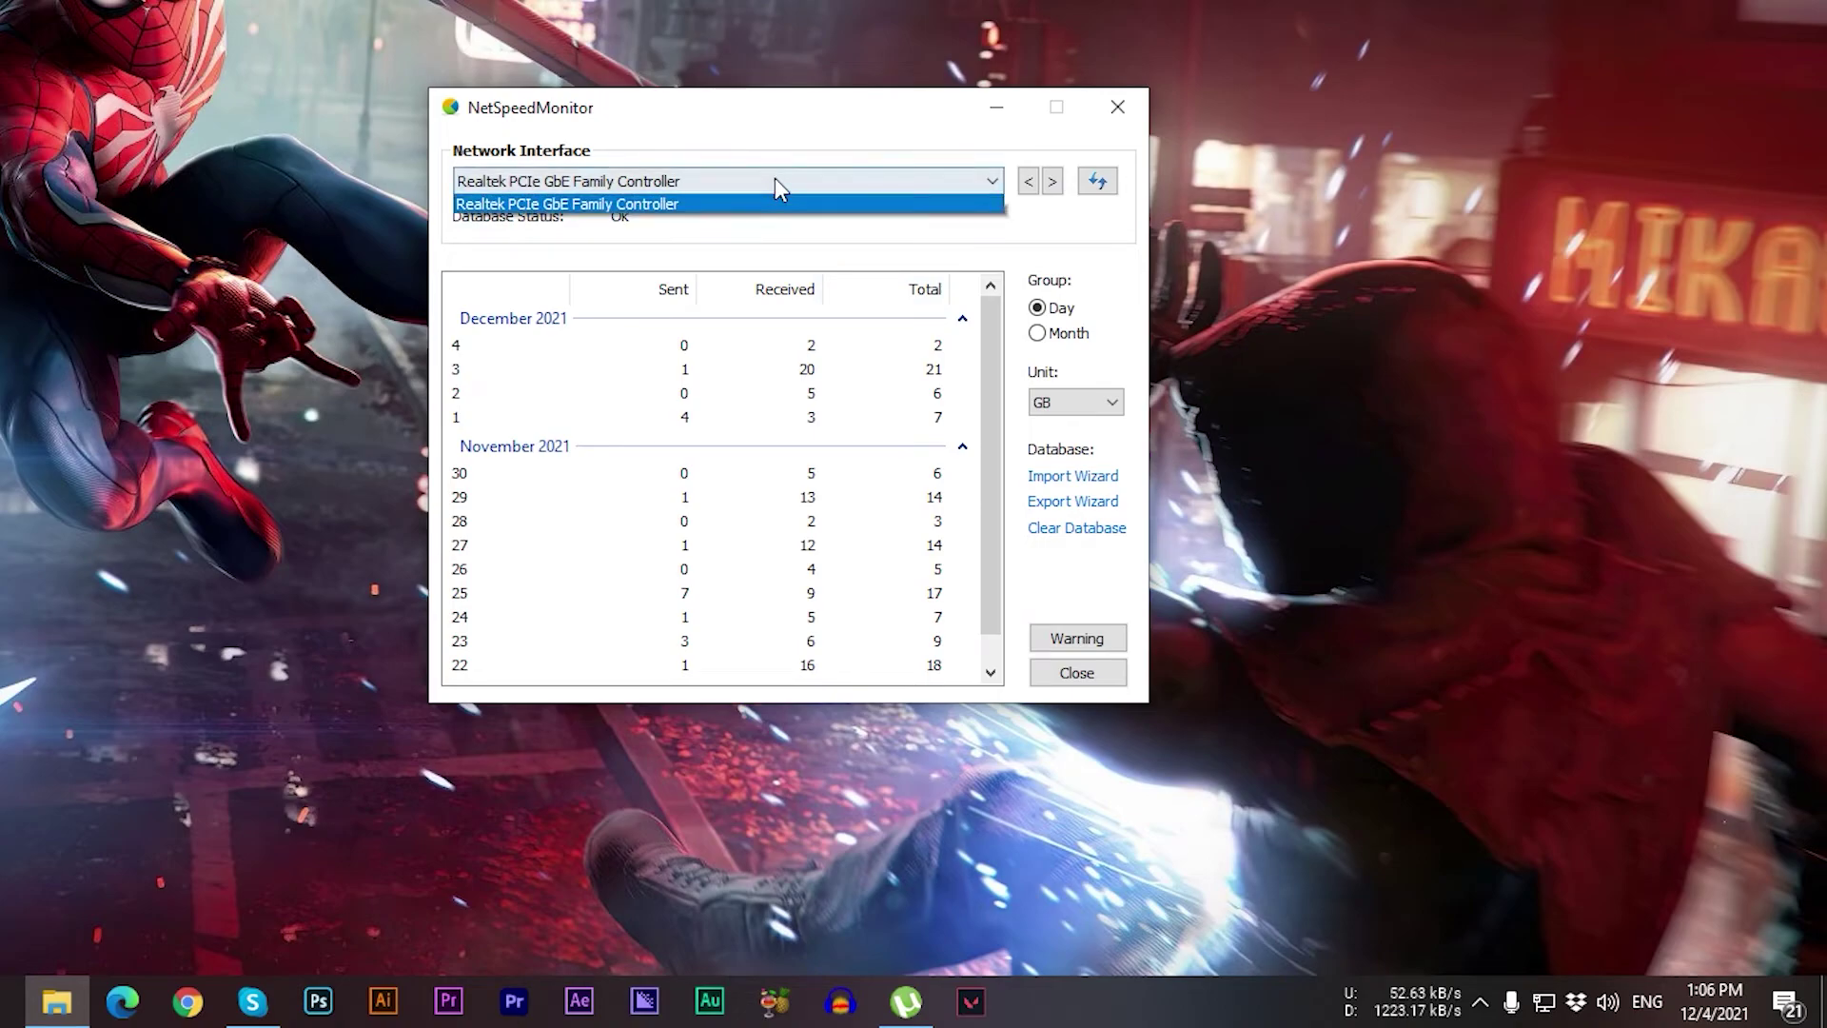